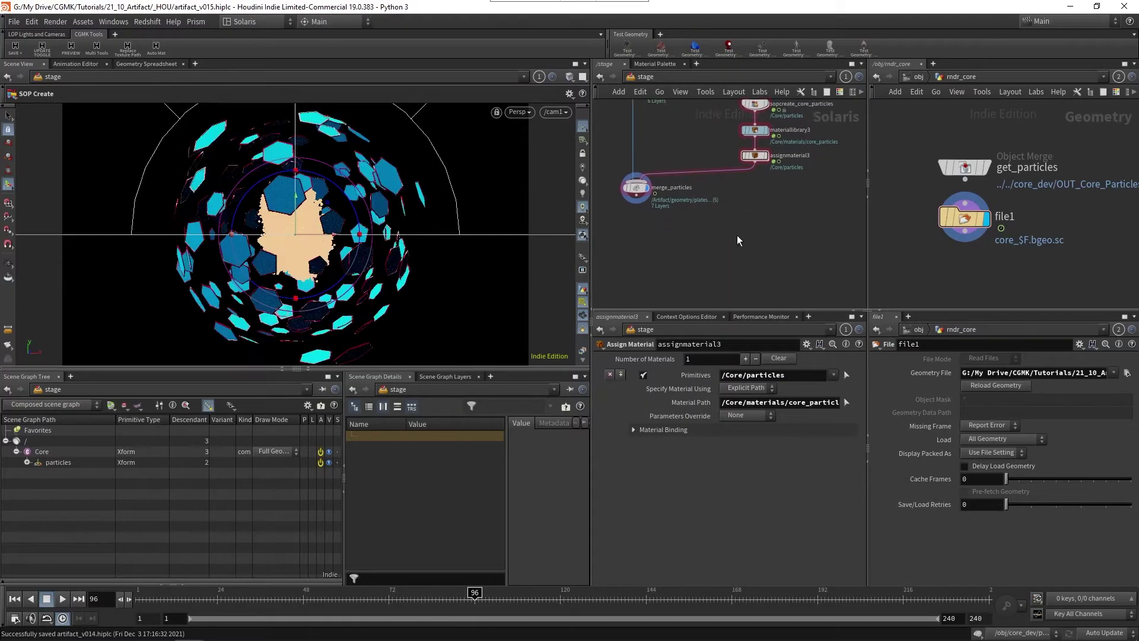
scroll(692, 270, down, 2)
key(Tab)
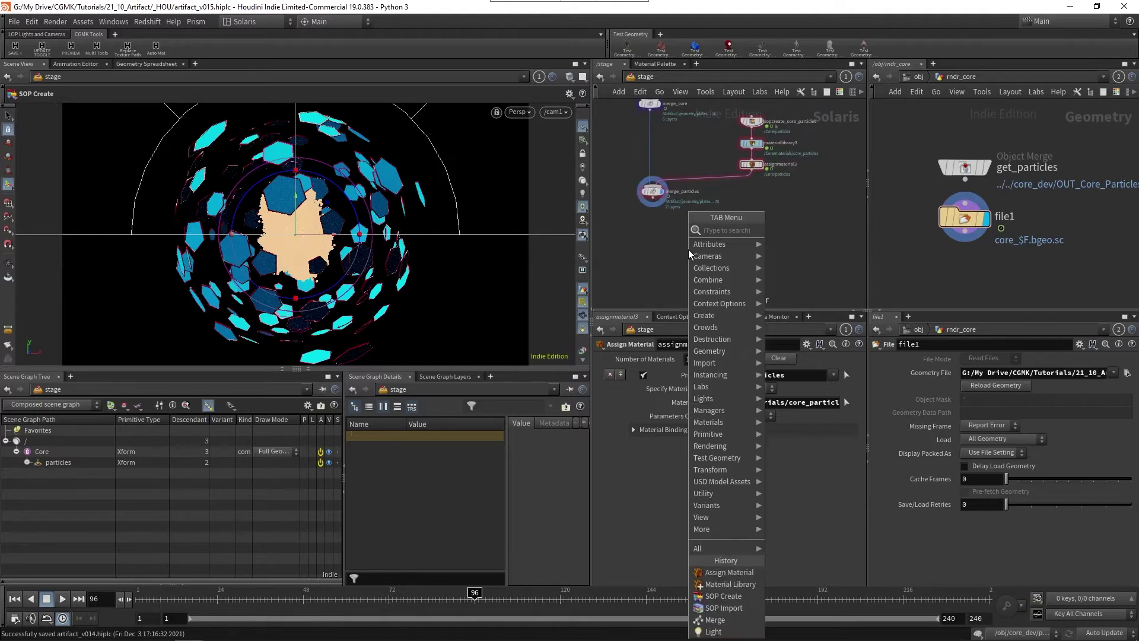
key(Escape)
Copy the SOP path from the get_artifact node at the start of the stage network
middle_drag(713, 229, 709, 244)
scroll(710, 243, down, 3)
middle_drag(792, 147, 781, 202)
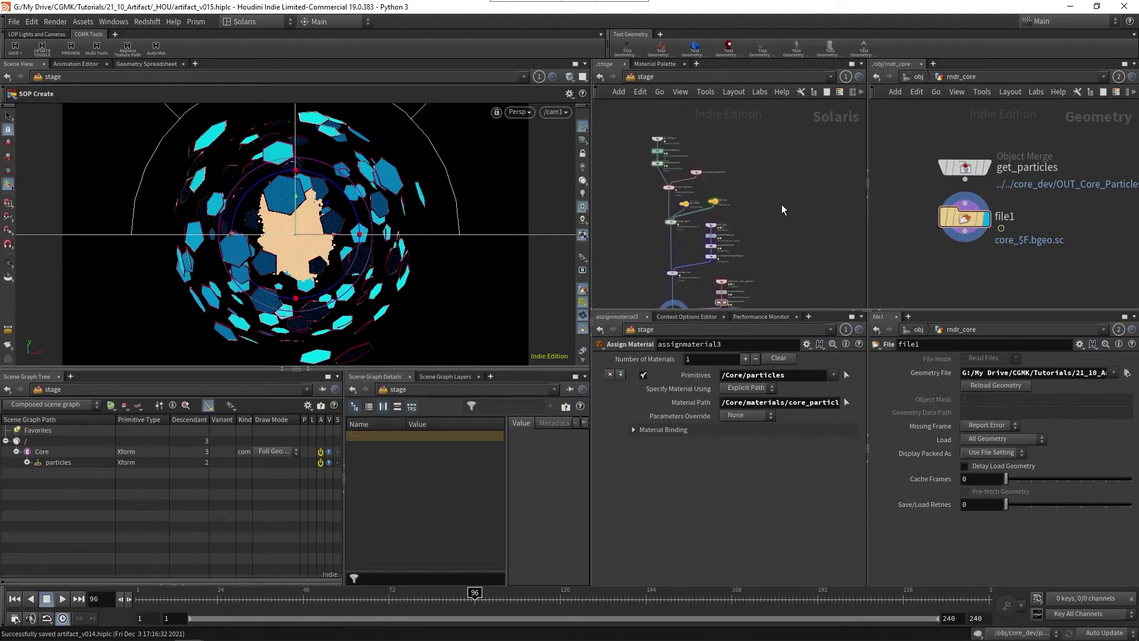
scroll(640, 110, up, 3)
scroll(682, 140, up, 3)
click(680, 194)
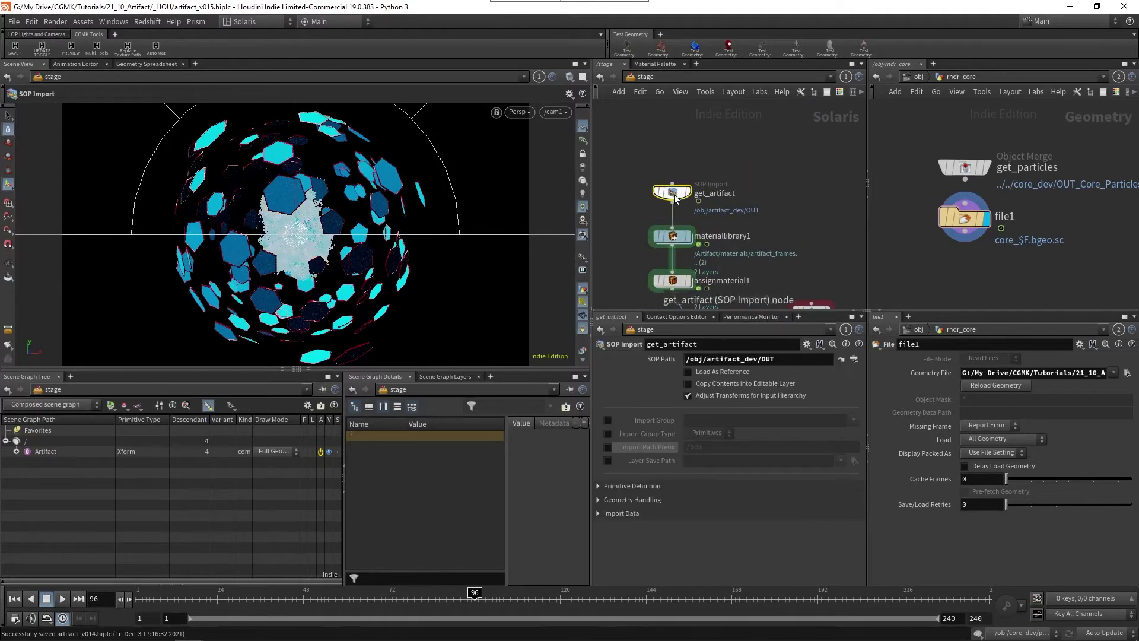
click(772, 359)
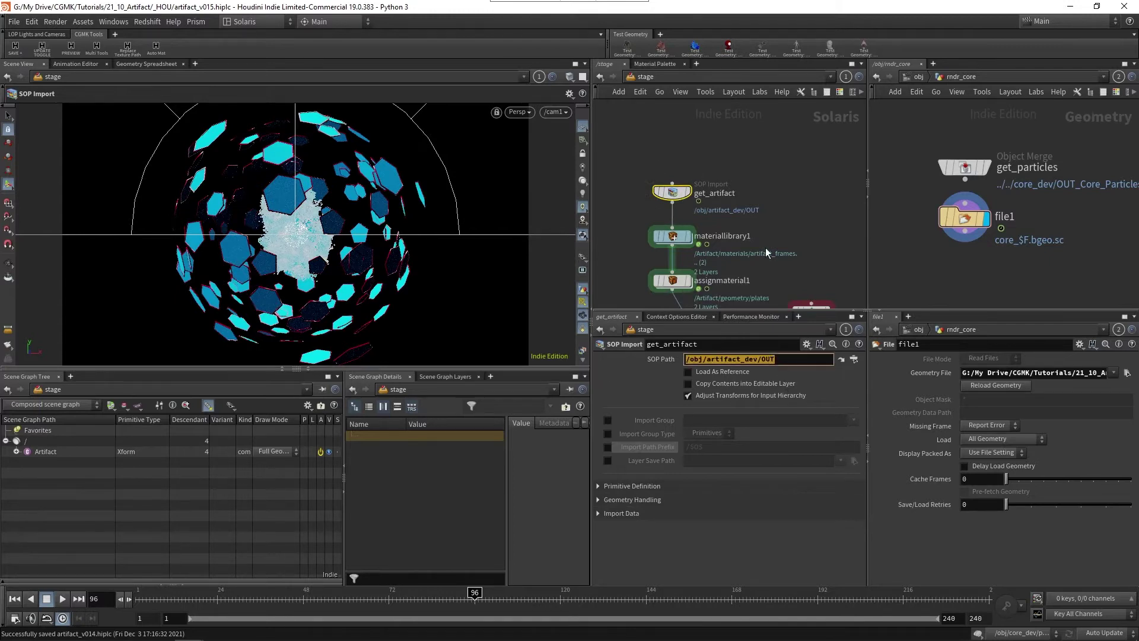
Add a SOP Create node to the stage network below the assignmaterial3 node
scroll(793, 196, down, 5)
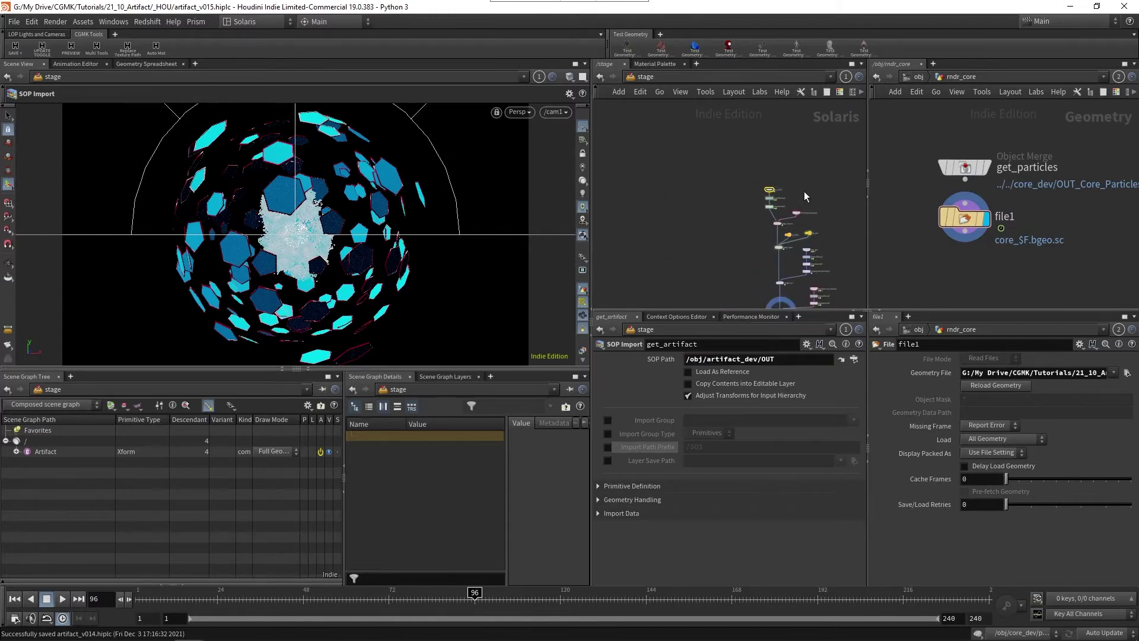
scroll(780, 232, up, 4)
key(Tab)
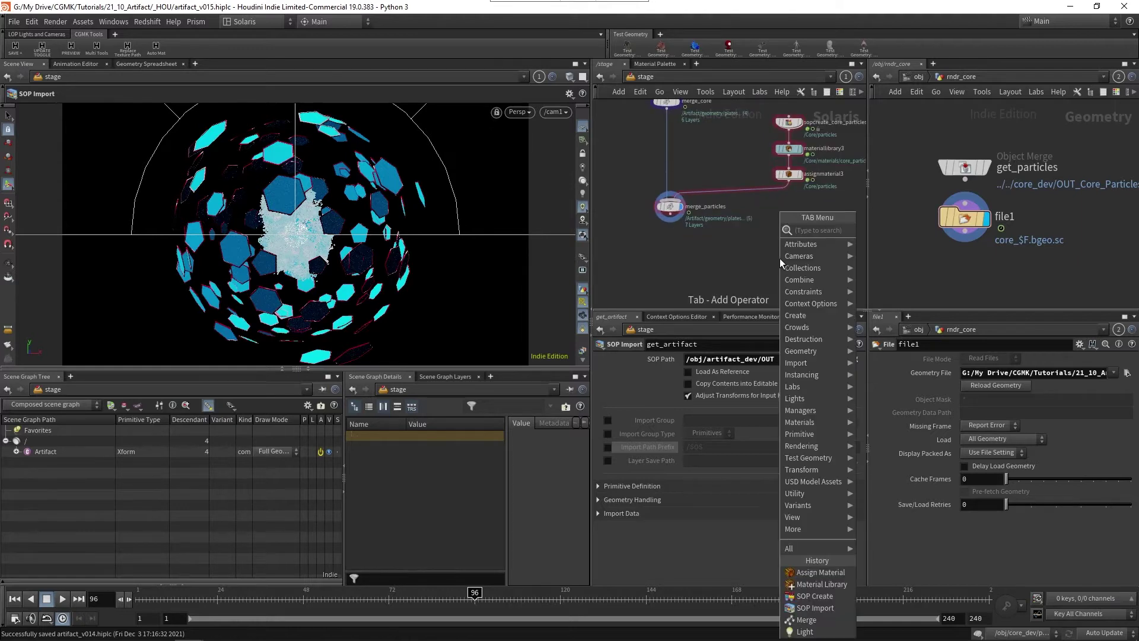
text(sopcre)
key(Return)
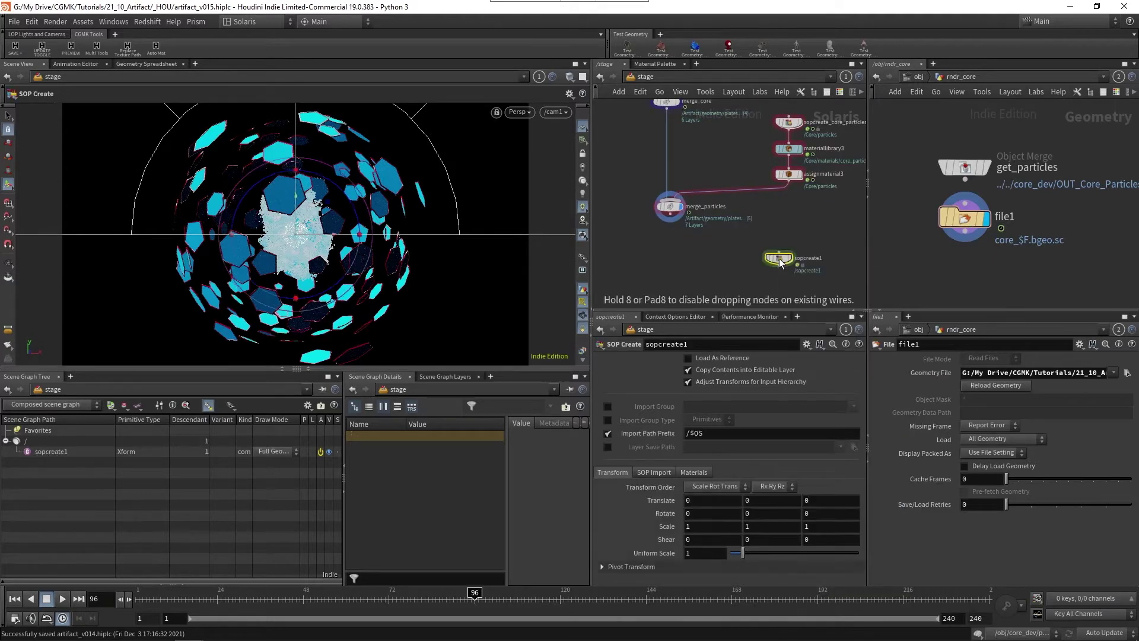
click(790, 244)
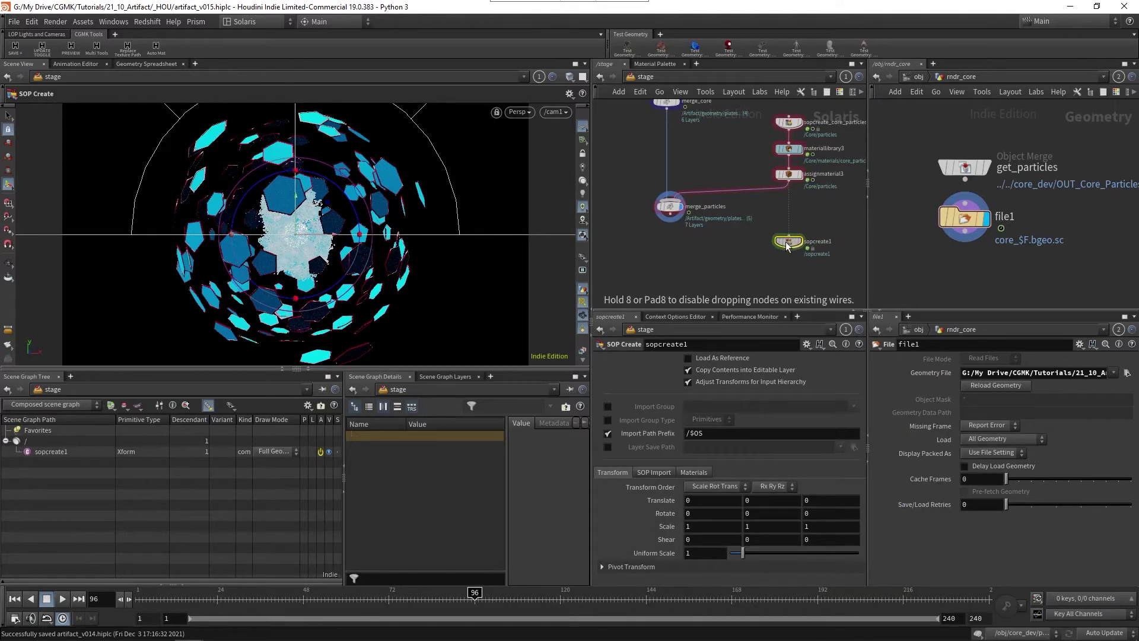
Rename the new SOP Create node to fog
middle_drag(824, 228, 787, 205)
click(793, 219)
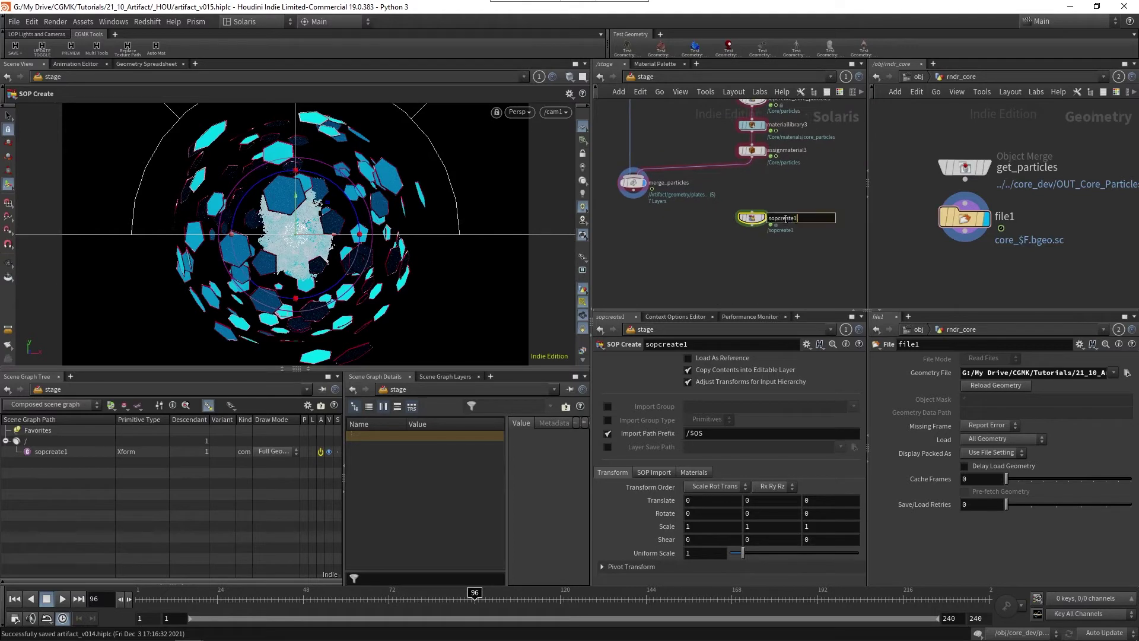
drag(800, 219, 757, 220)
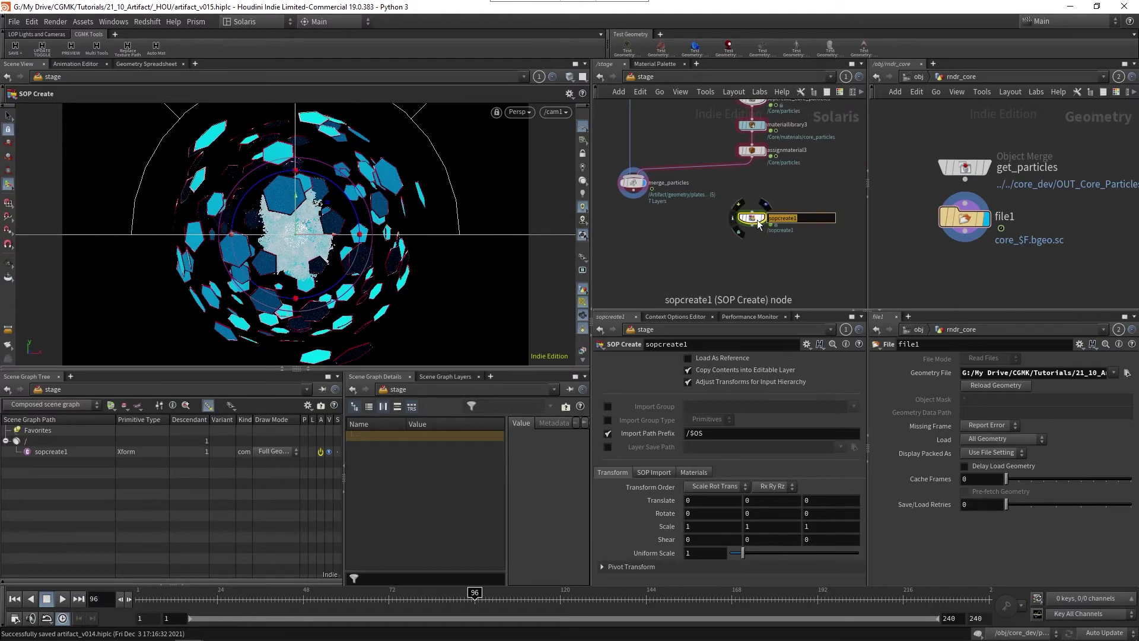
text(fog)
key(Return)
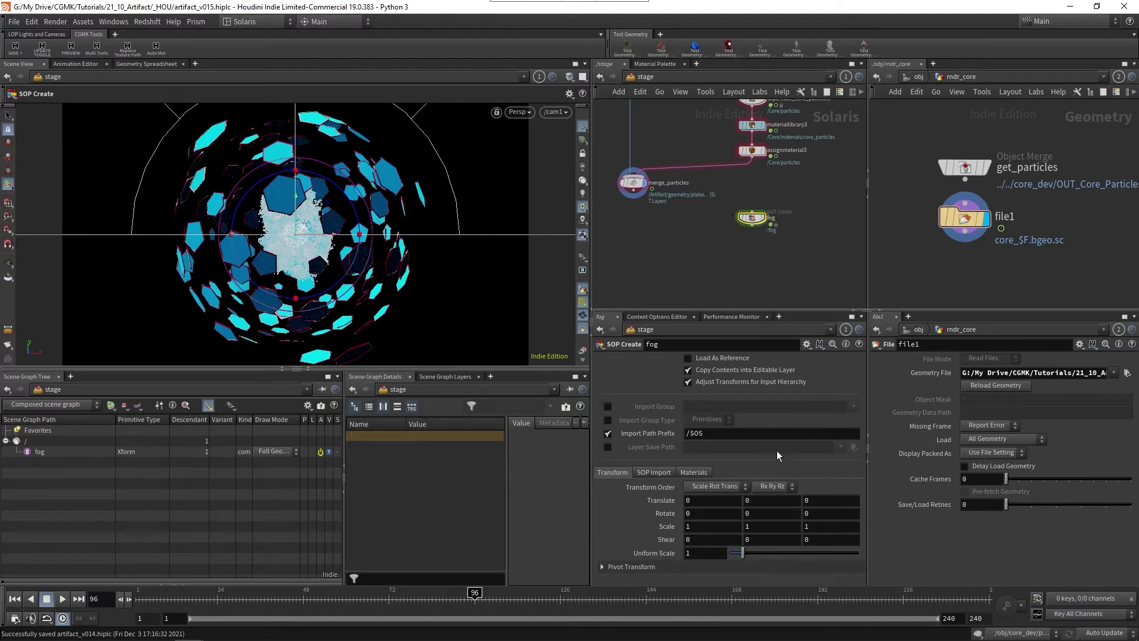
Set the fog node's import path prefix to /Volume/Fog
click(707, 435)
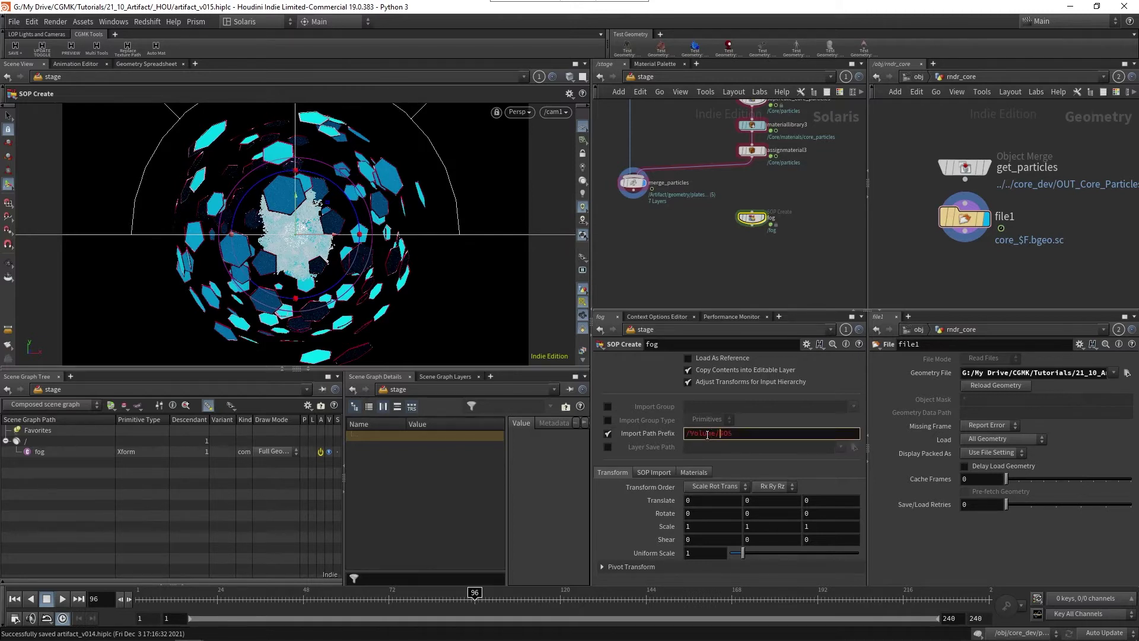
text(/Volume/Fog)
key(Return)
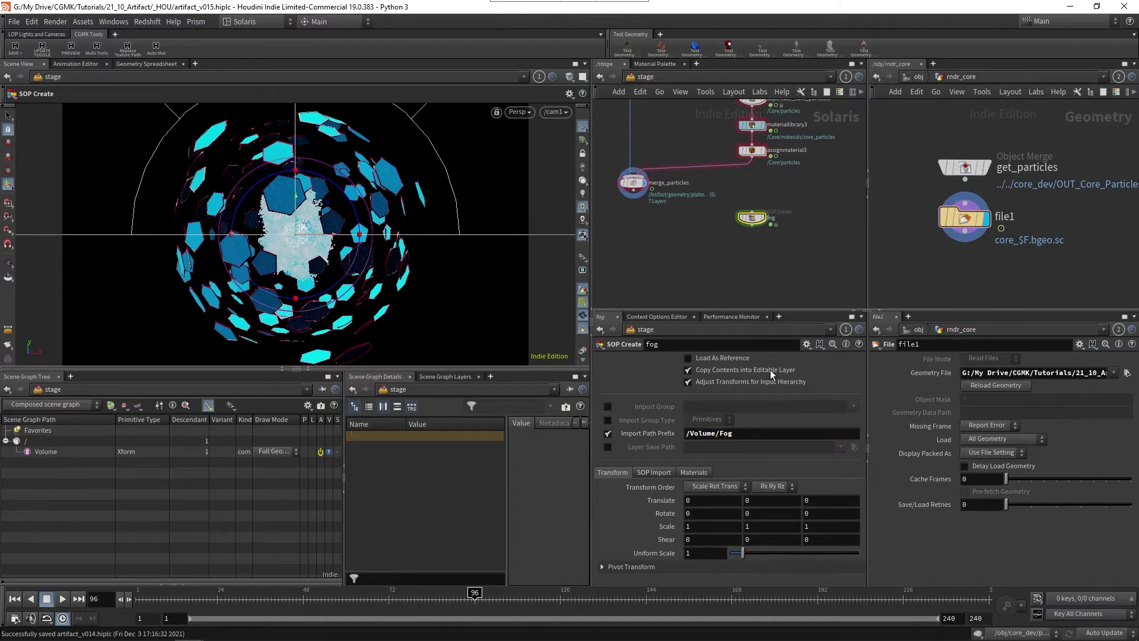
Add a Merge node below merge_particles in the stage network
key(Tab)
text(merge)
key(Return)
click(643, 259)
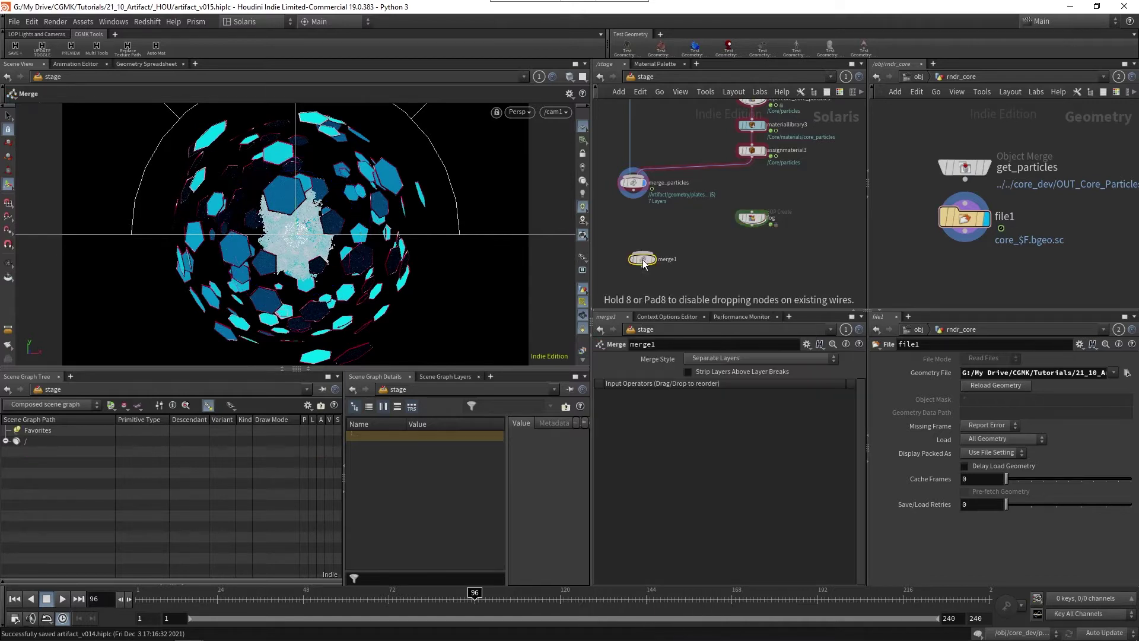
click(644, 262)
Wire merge_particles and fog into the new Merge node, then align it under merge_particles and display it
click(635, 192)
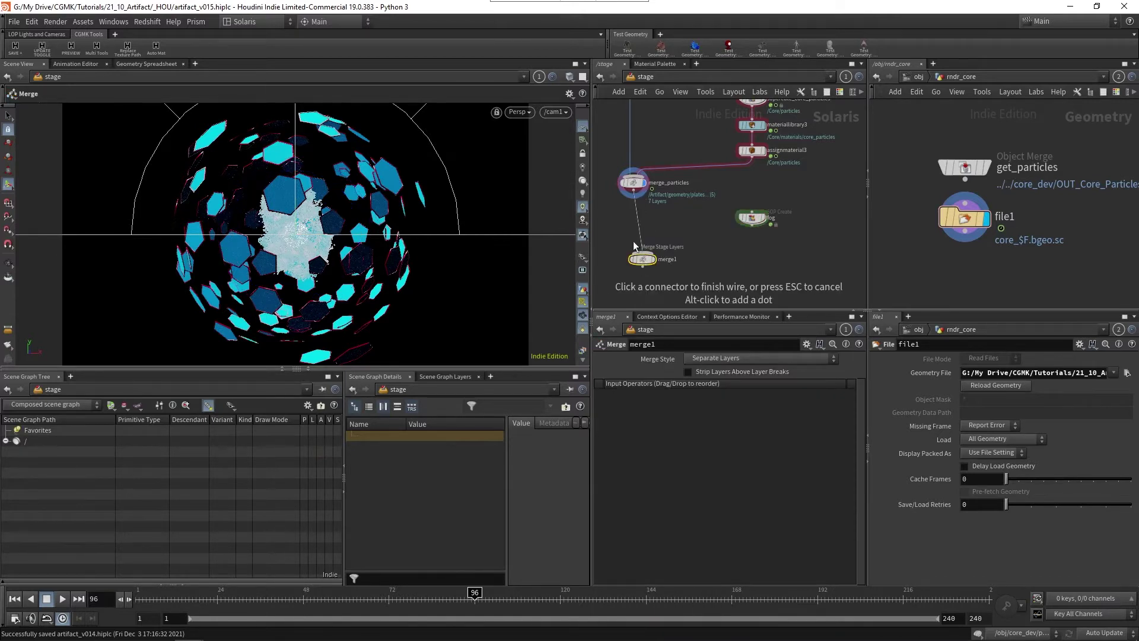
click(636, 252)
click(753, 225)
click(643, 252)
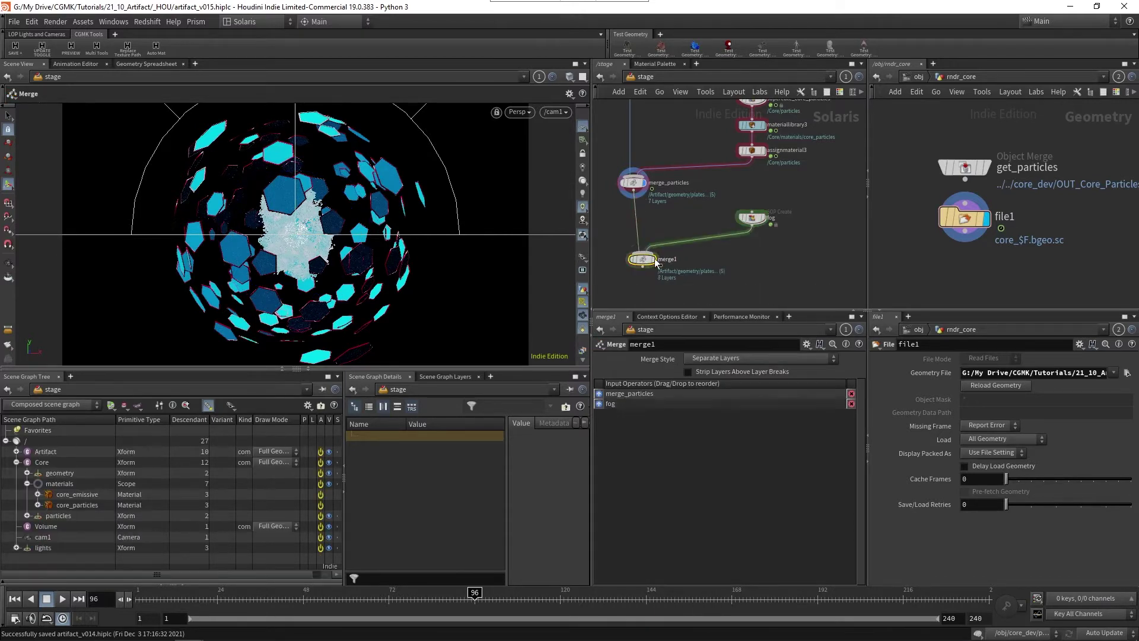
drag(643, 259, 633, 267)
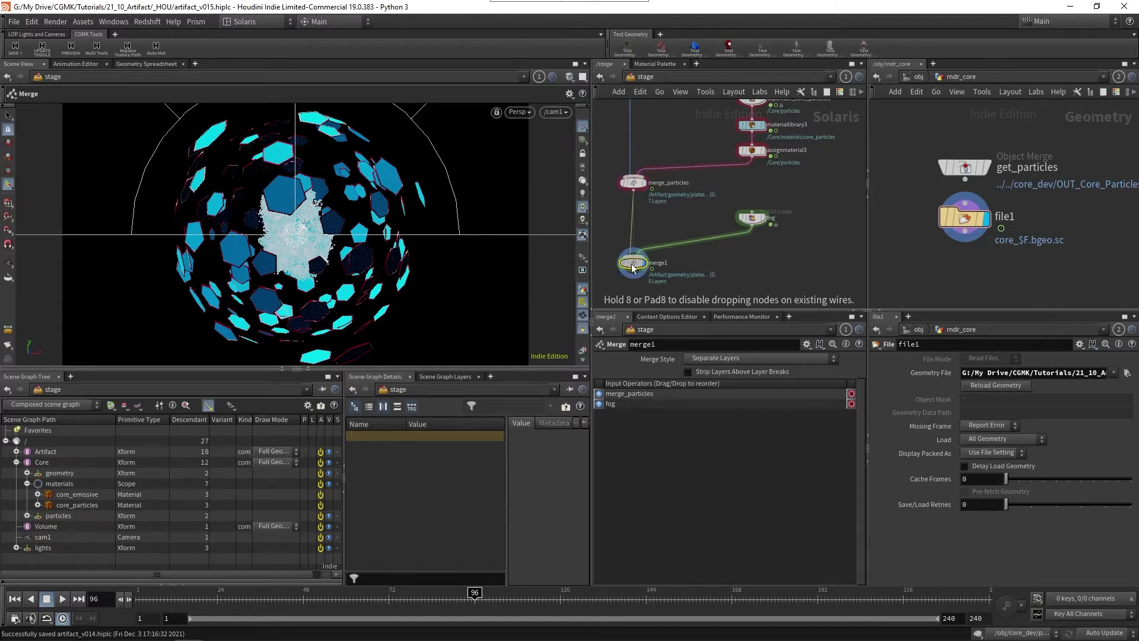
Enter the fog node's geometry network and add an Object Merge node there
double_click(754, 218)
middle_drag(677, 268, 695, 205)
key(Tab)
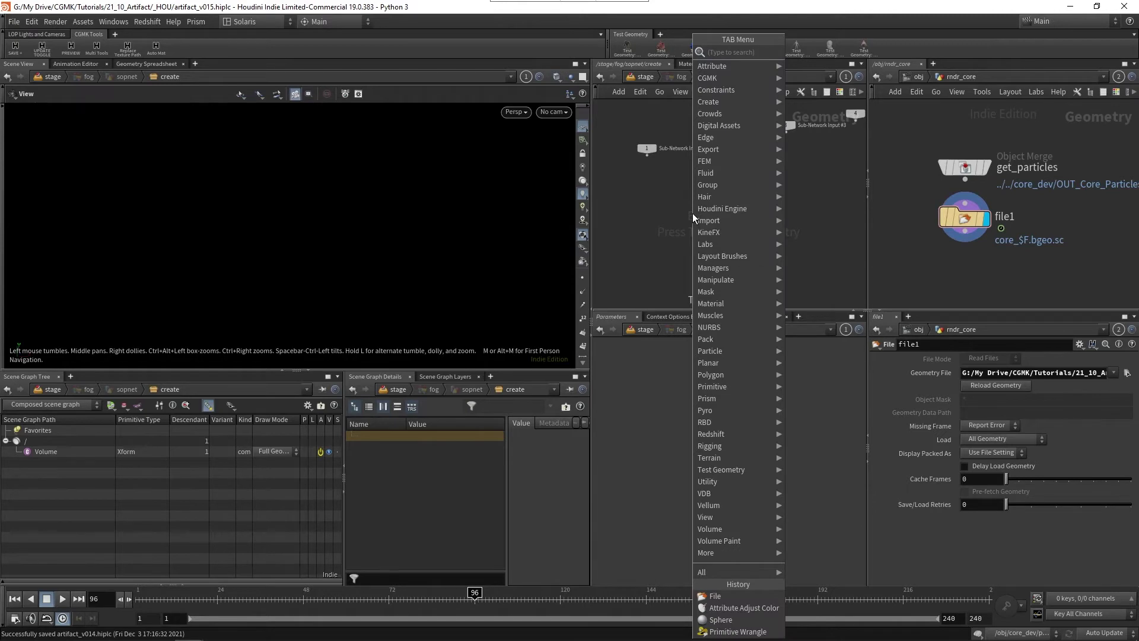
text(obje)
key(Return)
click(692, 213)
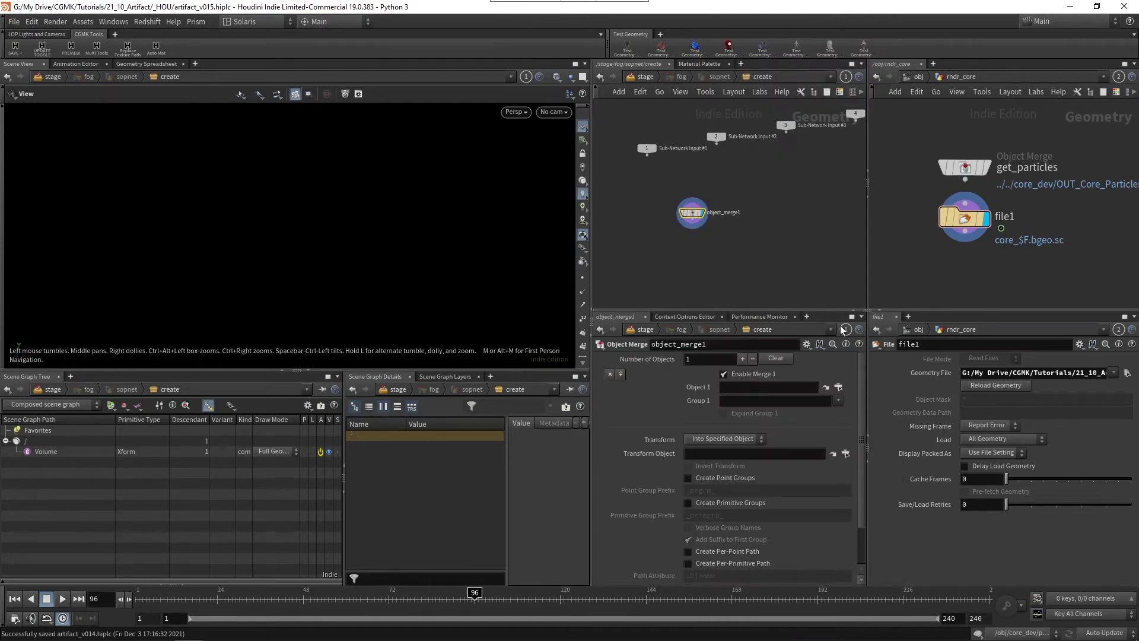
Set the Object Merge's Object 1 path to the copied /obj/artifact_dev/OUT
click(769, 389)
text(/obj/artifact_dev/OUT)
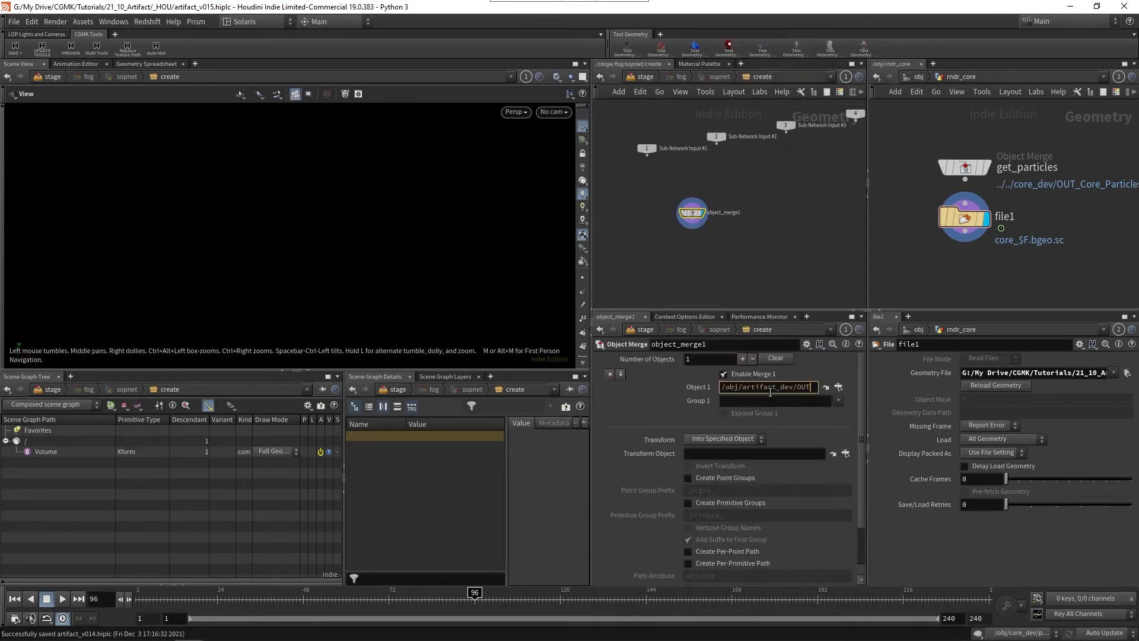
key(Return)
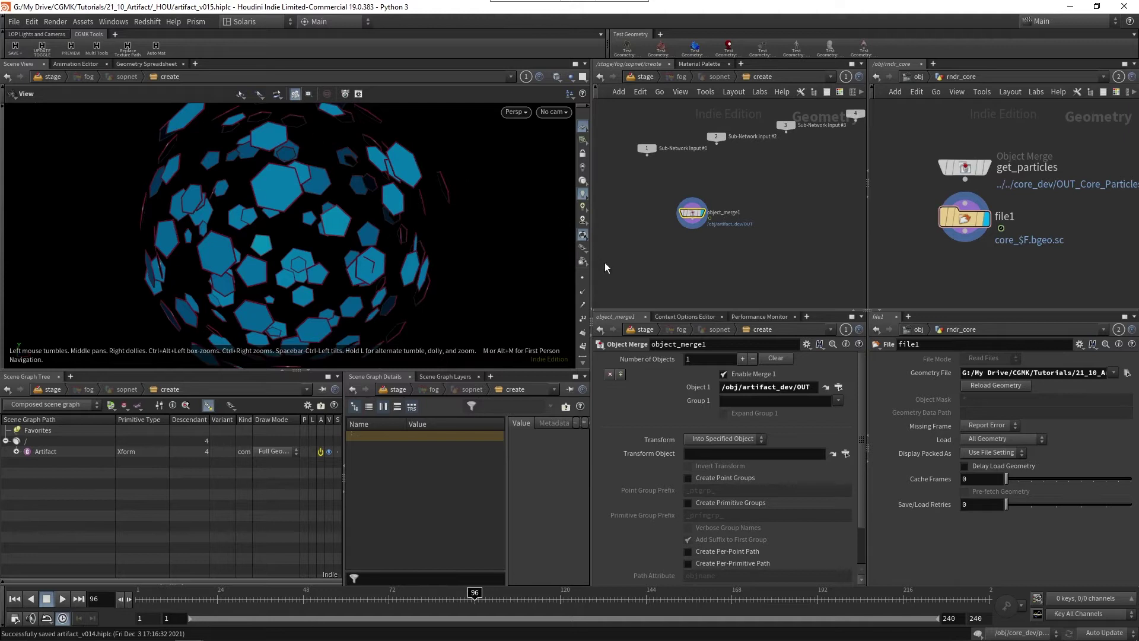
Add a Time Shift node below the Object Merge
key(Tab)
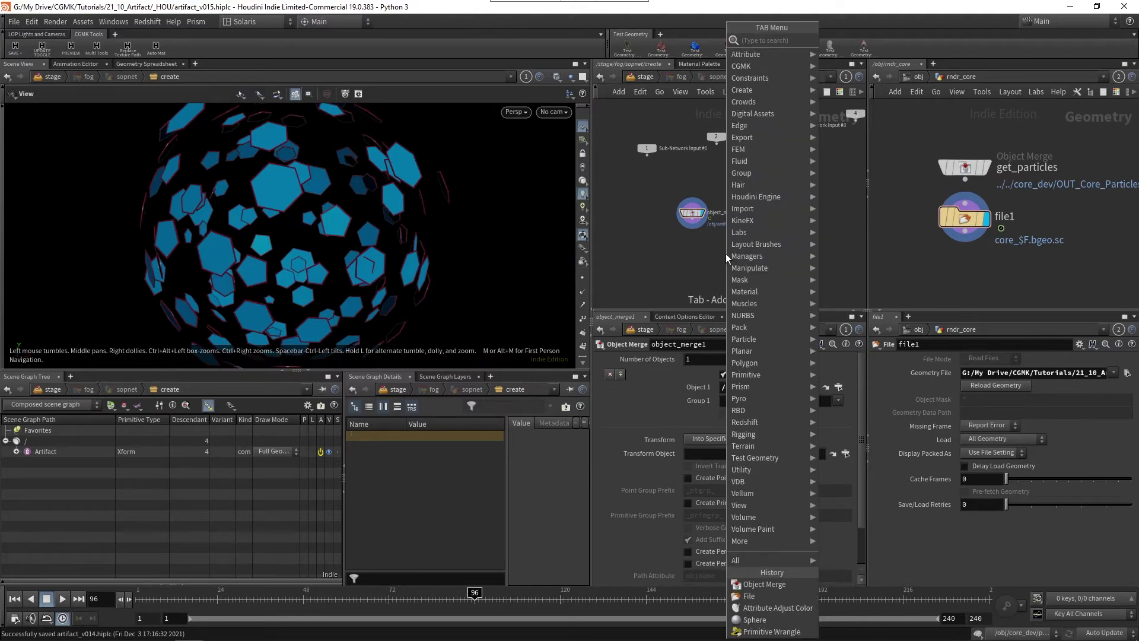
text(tim)
key(Down)
key(Return)
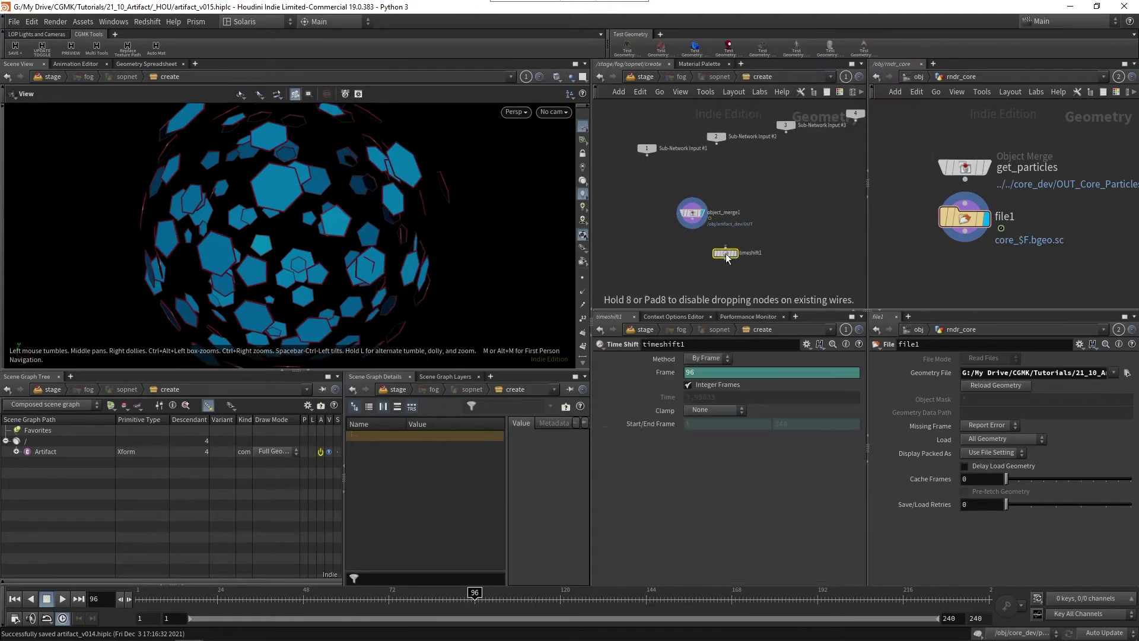
click(701, 252)
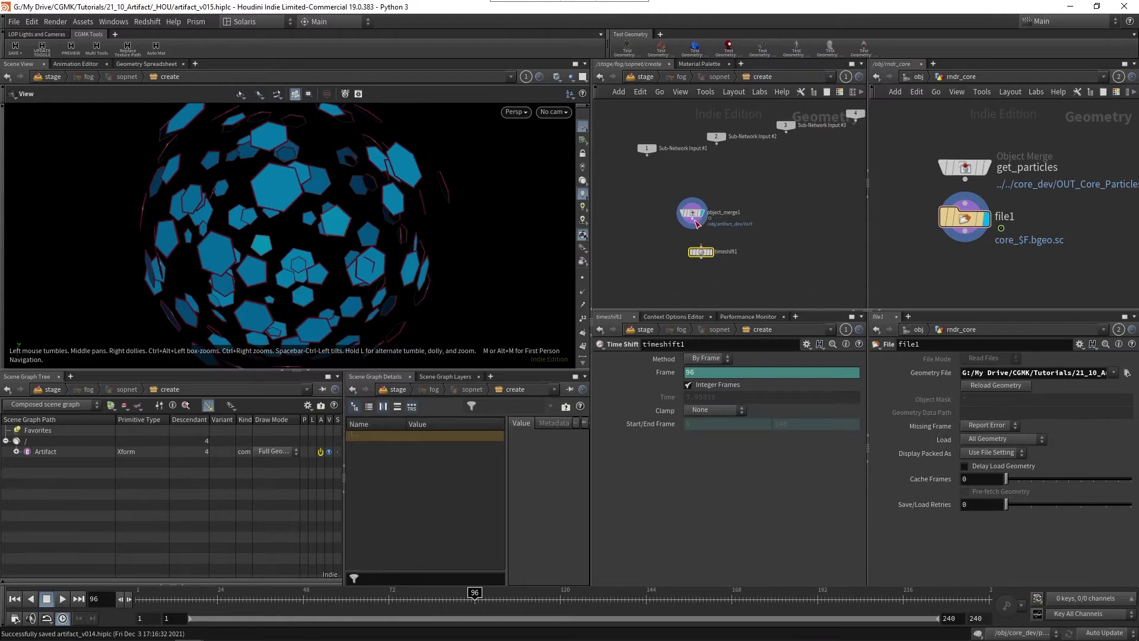
Connect the Object Merge to the Time Shift, display it, and hold its frame fixed at 96 instead of following the timeline
click(692, 220)
click(701, 246)
click(697, 244)
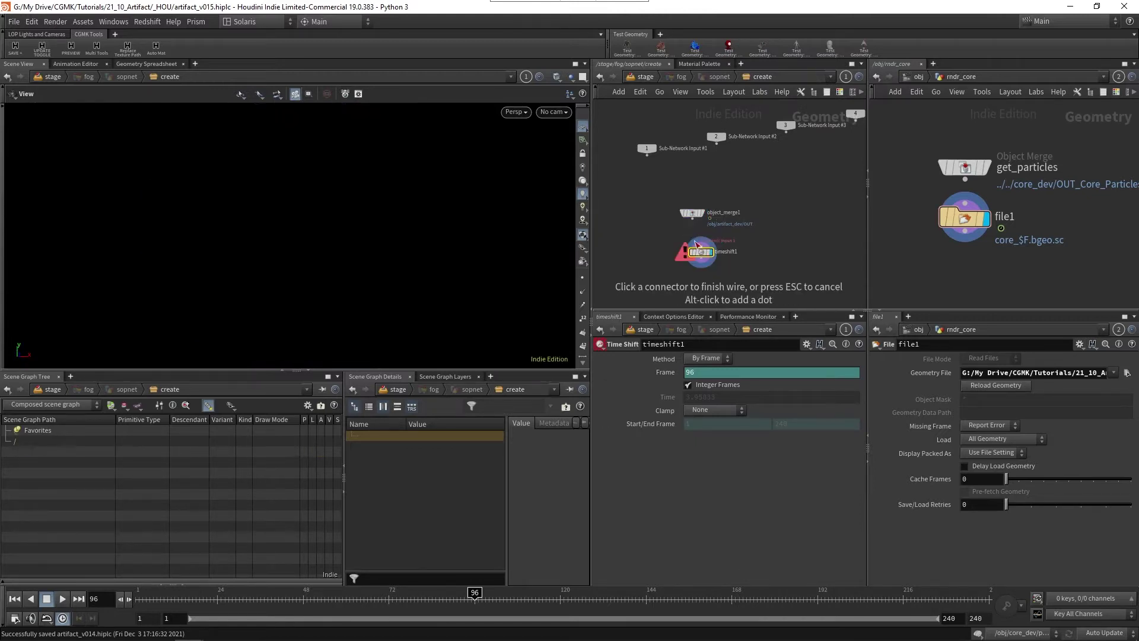
click(693, 218)
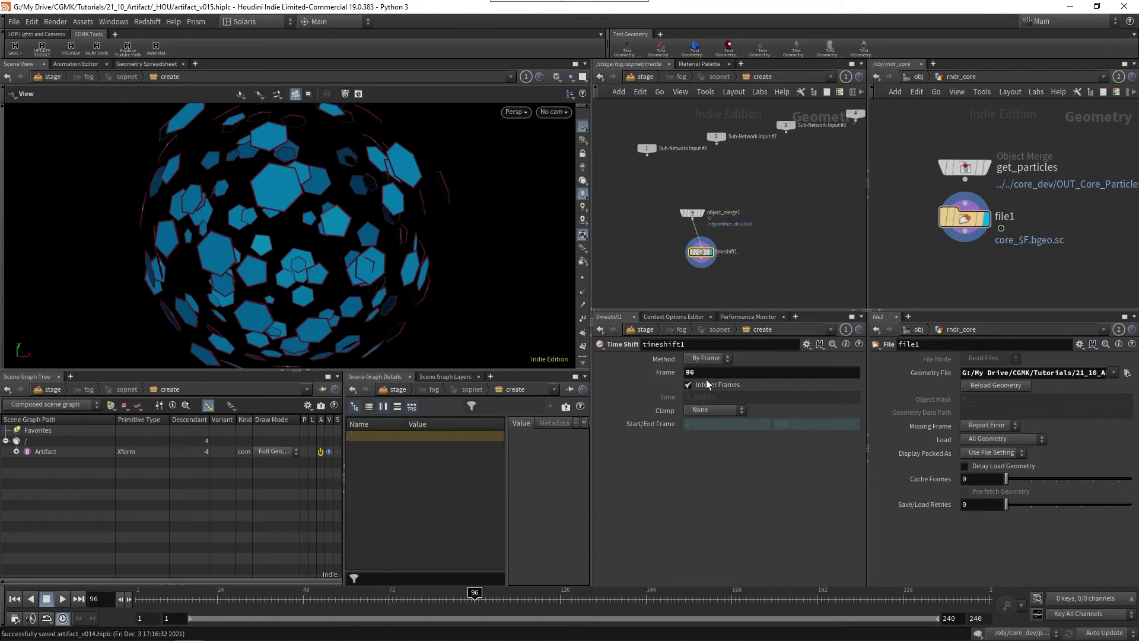
drag(701, 253, 692, 250)
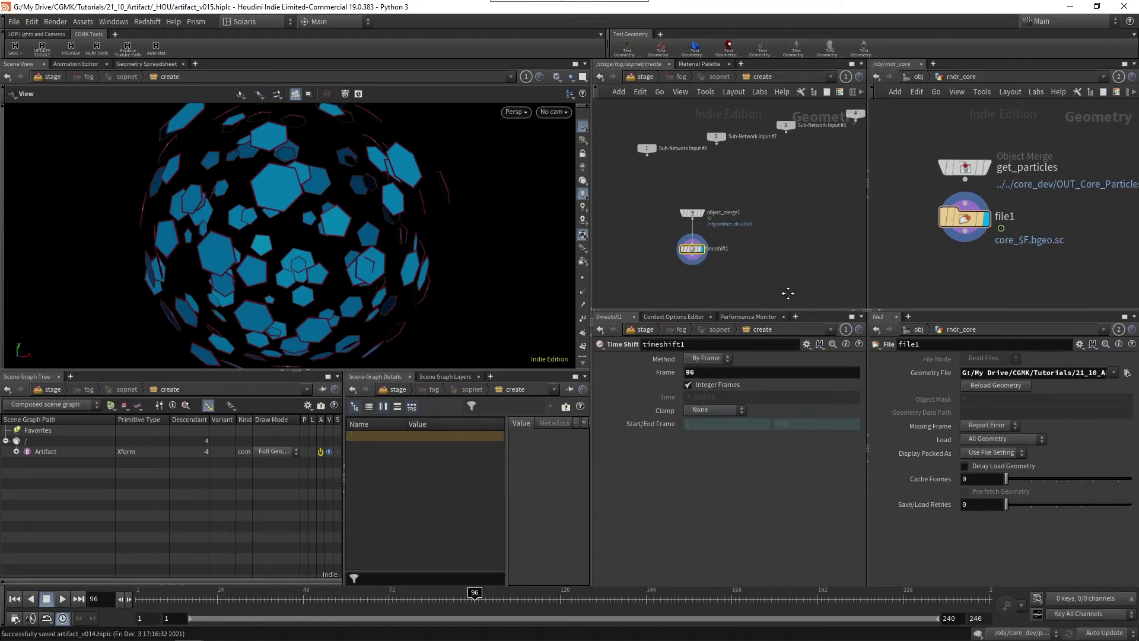
Add a Bound node below the Time Shift
middle_drag(788, 292, 791, 267)
key(Tab)
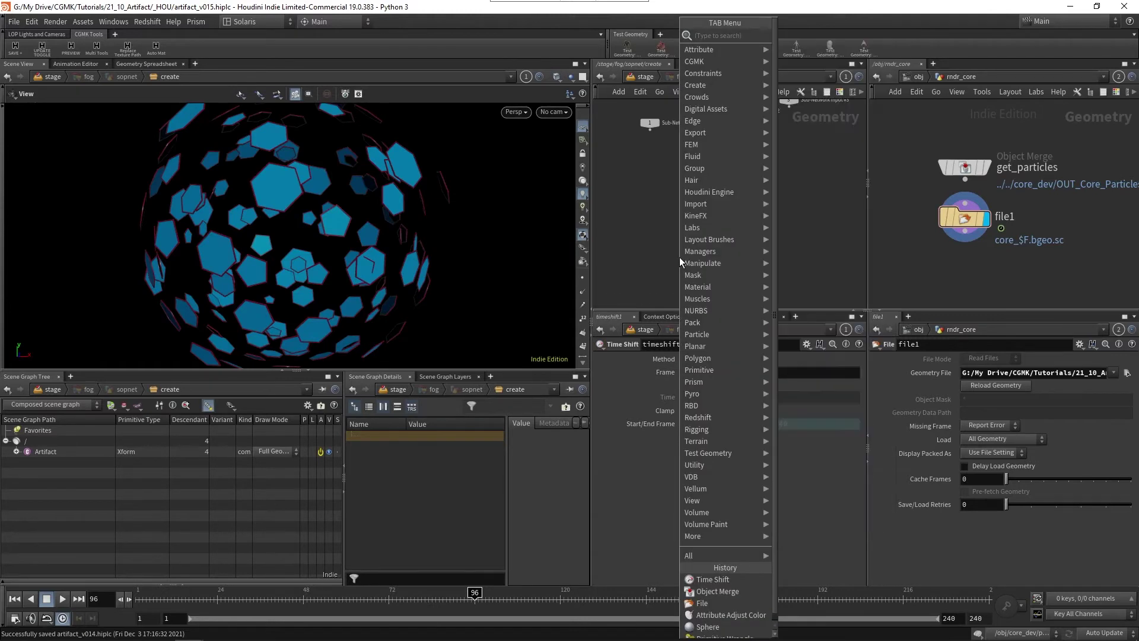
text(bound)
key(Return)
click(685, 264)
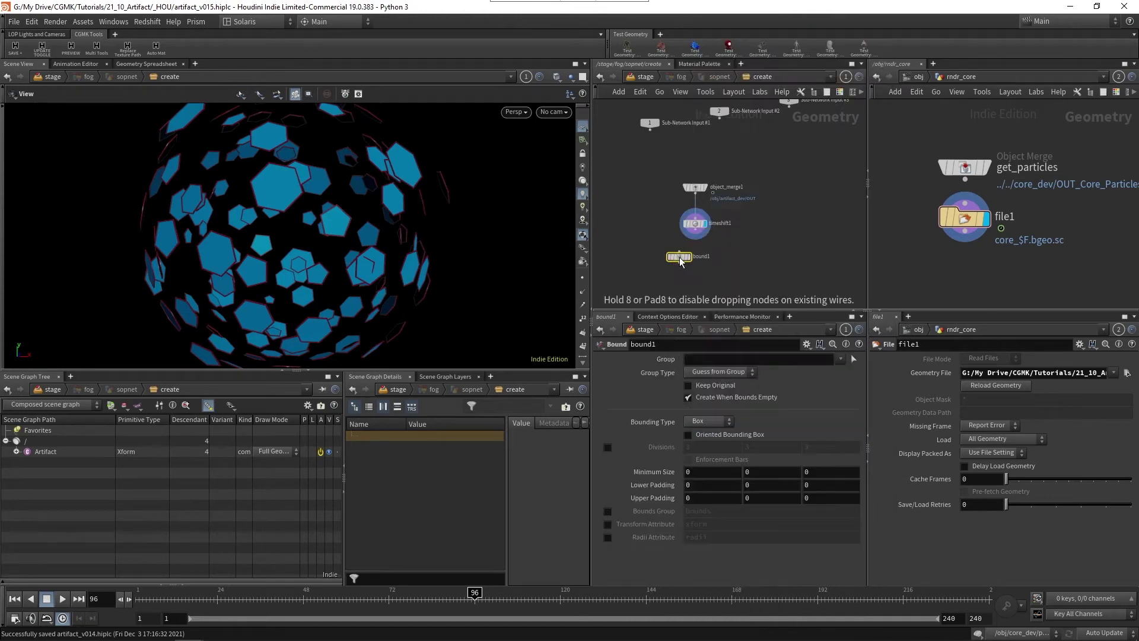
Wire the Time Shift into the Bound node, display the Bound, and align it under the chain
drag(686, 265, 693, 270)
click(695, 236)
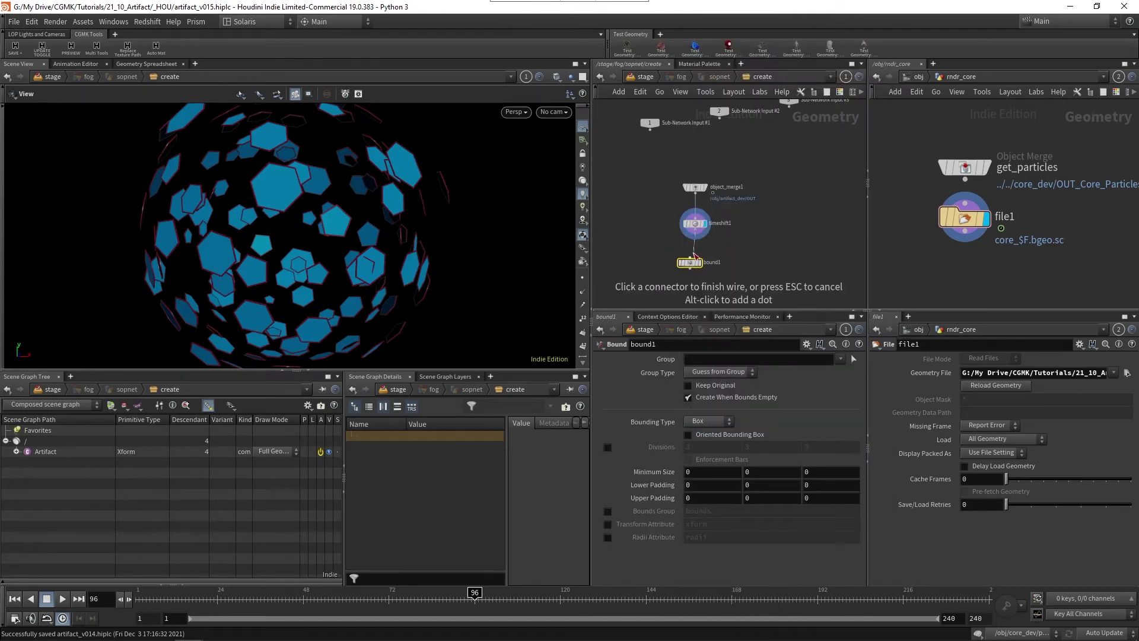
click(690, 260)
click(700, 264)
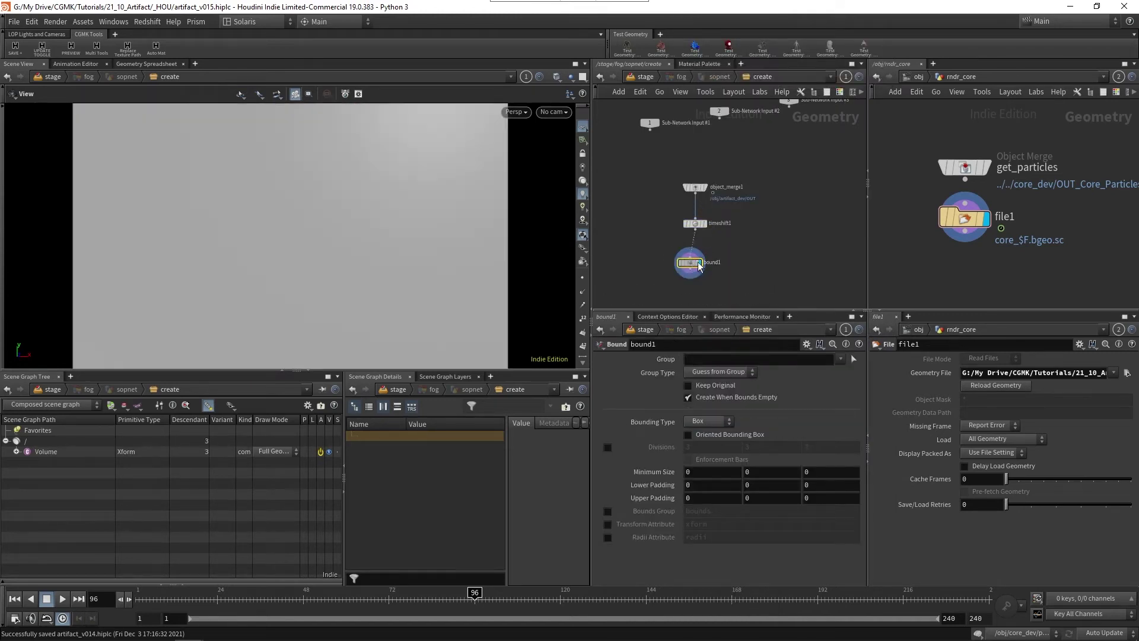
drag(691, 262, 701, 262)
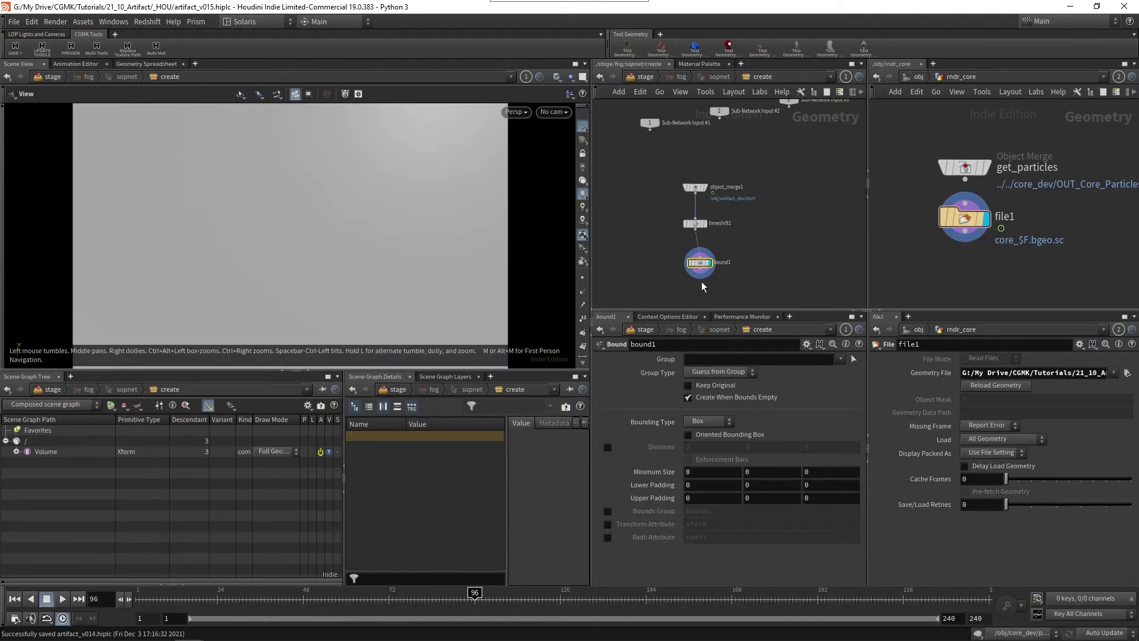
drag(698, 268, 693, 258)
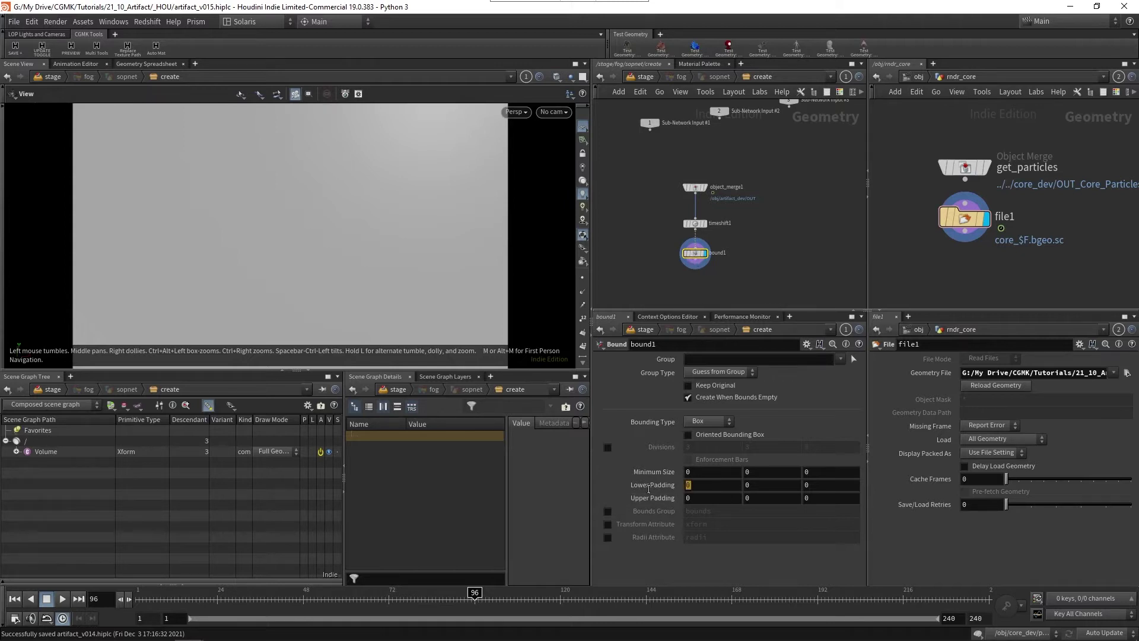
Set the Bound node's lower padding to 0.5 on all three axes
click(712, 484)
text(0.50)
key(BackSpace)
key(Tab)
text(0.5)
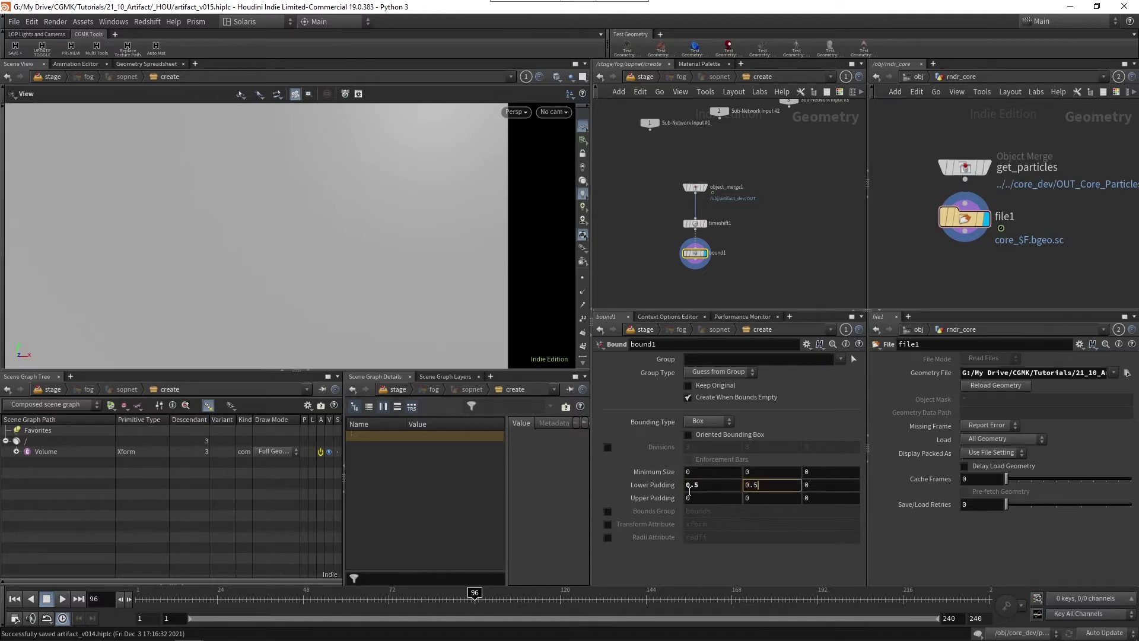
key(Tab)
text(0.5)
Complete the Bound node's lower padding and set its upper padding to 0.5 on all three axes
key(Tab)
text(0.5)
key(Tab)
text(0.5)
key(Return)
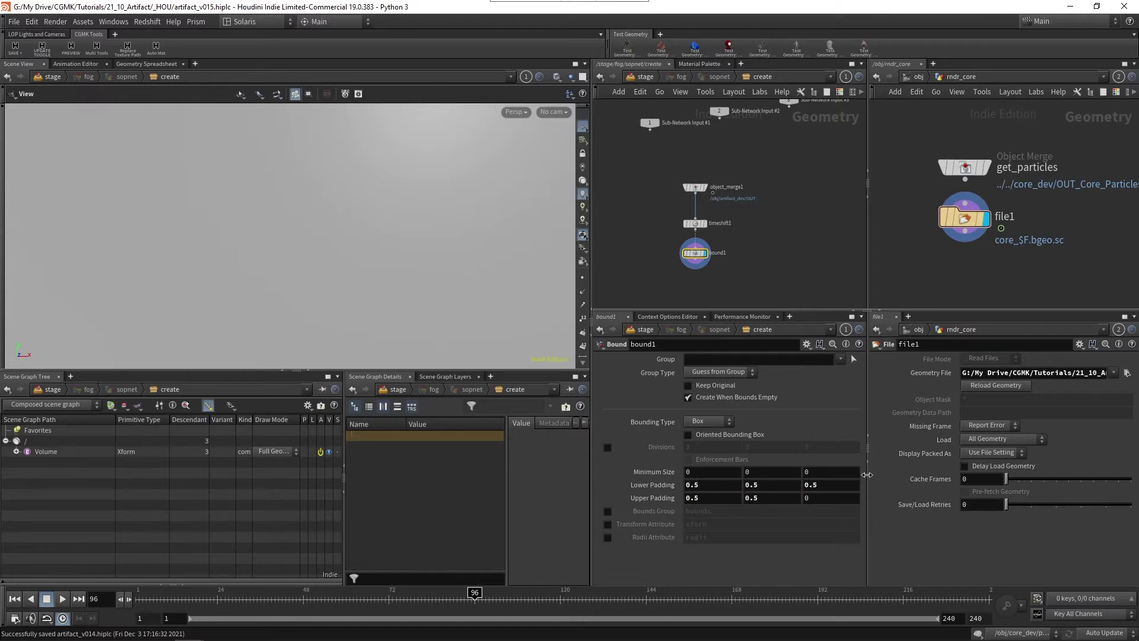
click(829, 493)
text(0.5)
key(Return)
Add a VDB from Polygons node below the Bound node
click(784, 279)
middle_drag(785, 280, 785, 251)
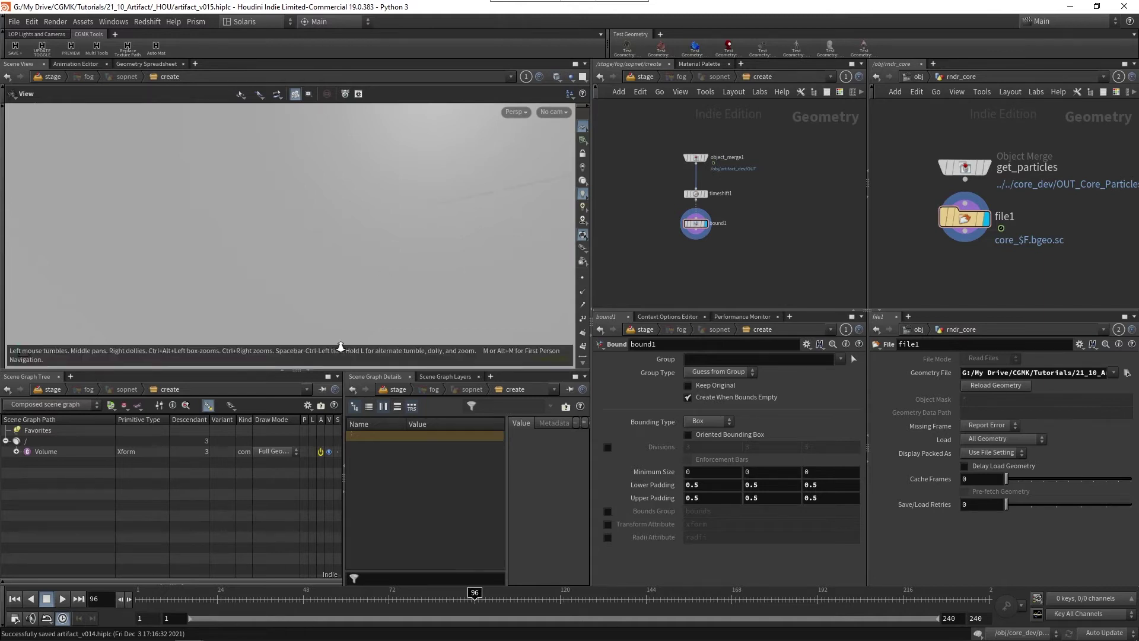
right_drag(341, 347, 328, 220)
drag(328, 220, 303, 259)
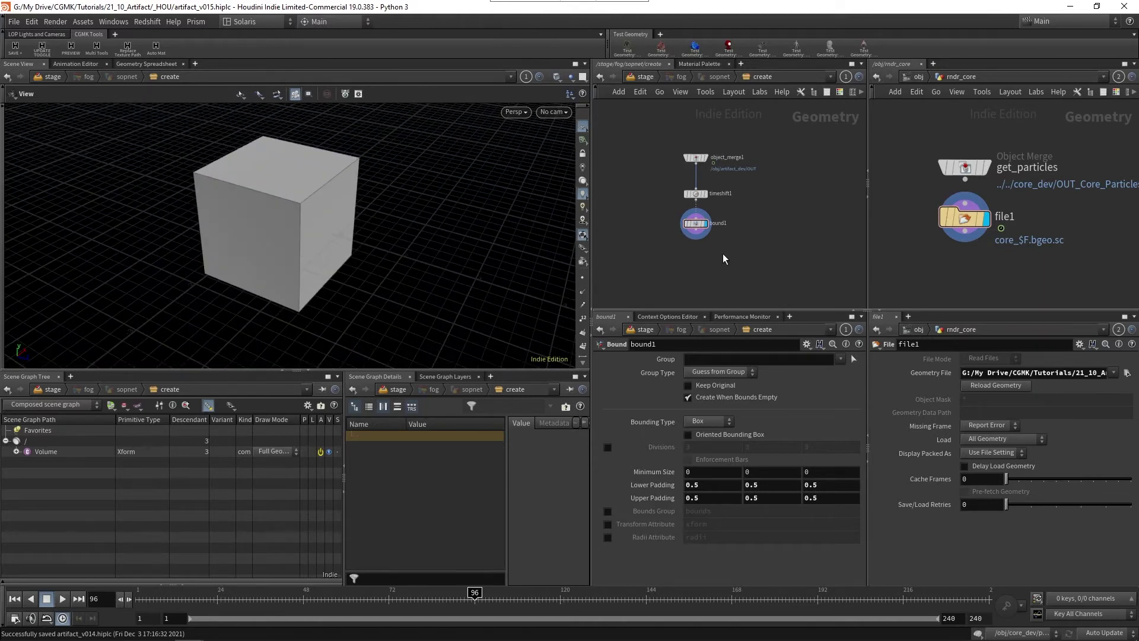
key(Tab)
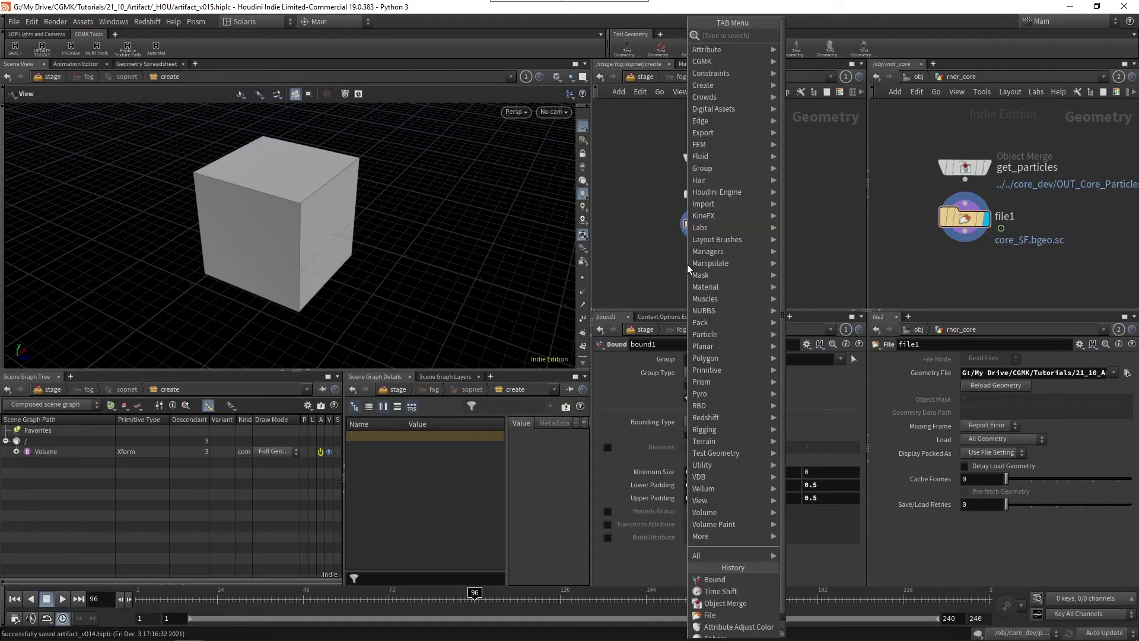
text(vdbfrom)
key(Down)
key(Return)
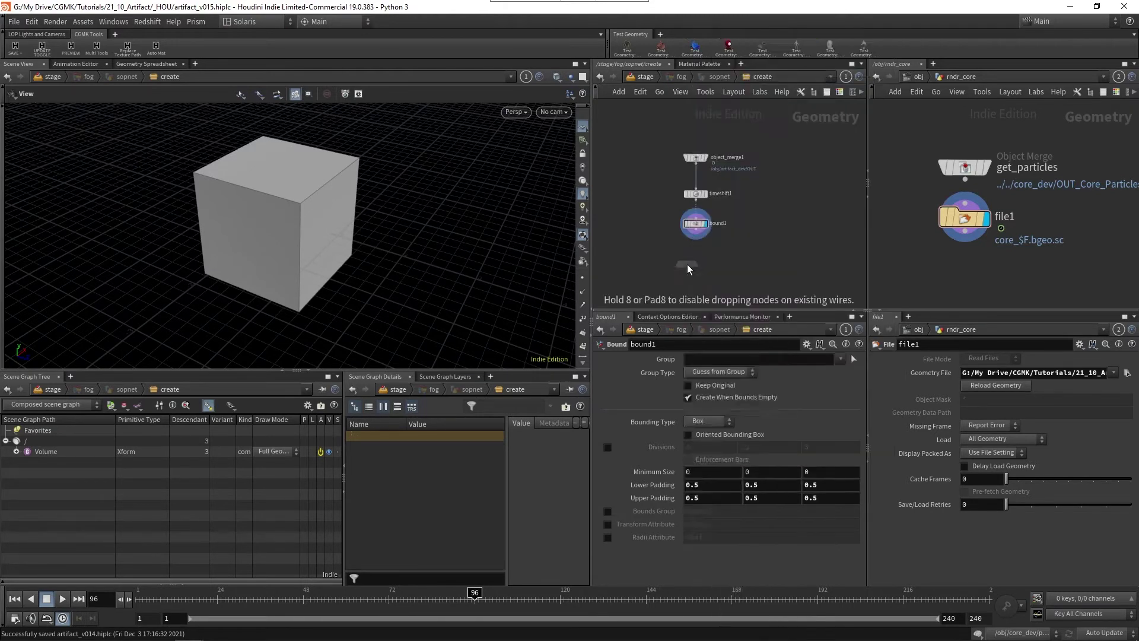
click(687, 265)
Wire the Bound into the VDB from Polygons node, display it, and align it under the chain
click(703, 205)
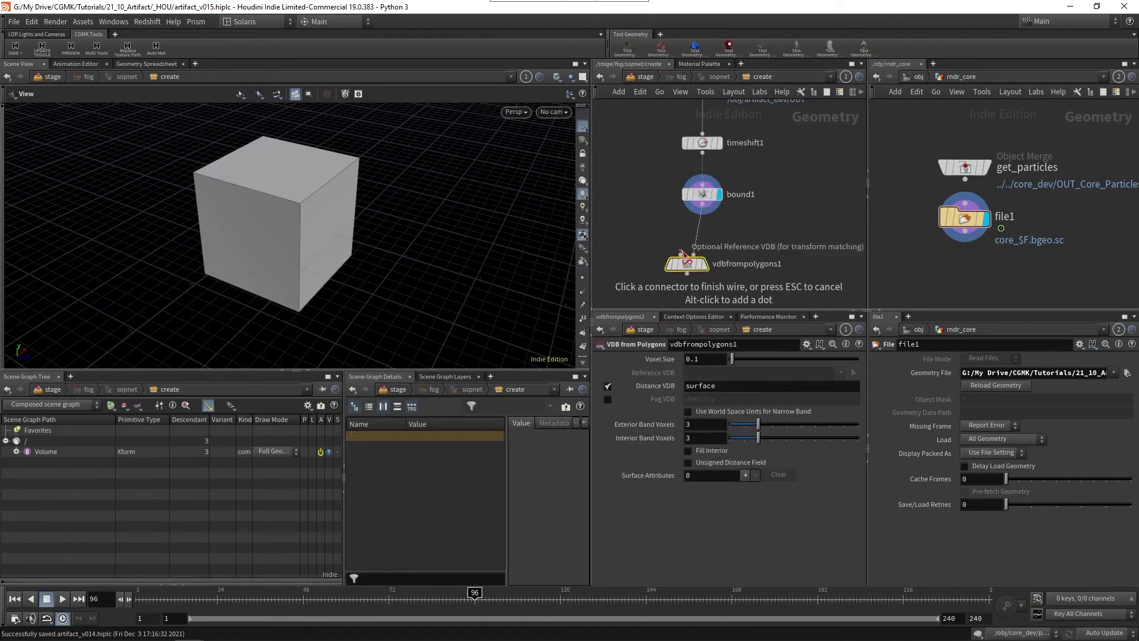
click(681, 254)
click(705, 265)
drag(686, 266, 706, 241)
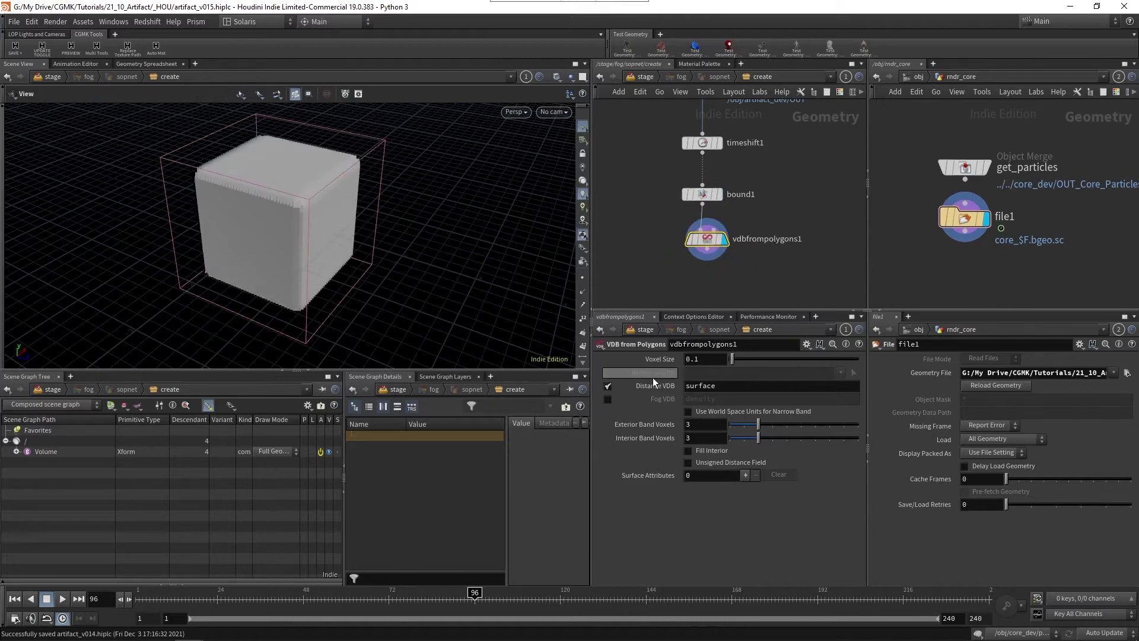
Switch the VDB output from Distance VDB to Fog VDB named density and enable Fill Interior
click(608, 385)
click(609, 400)
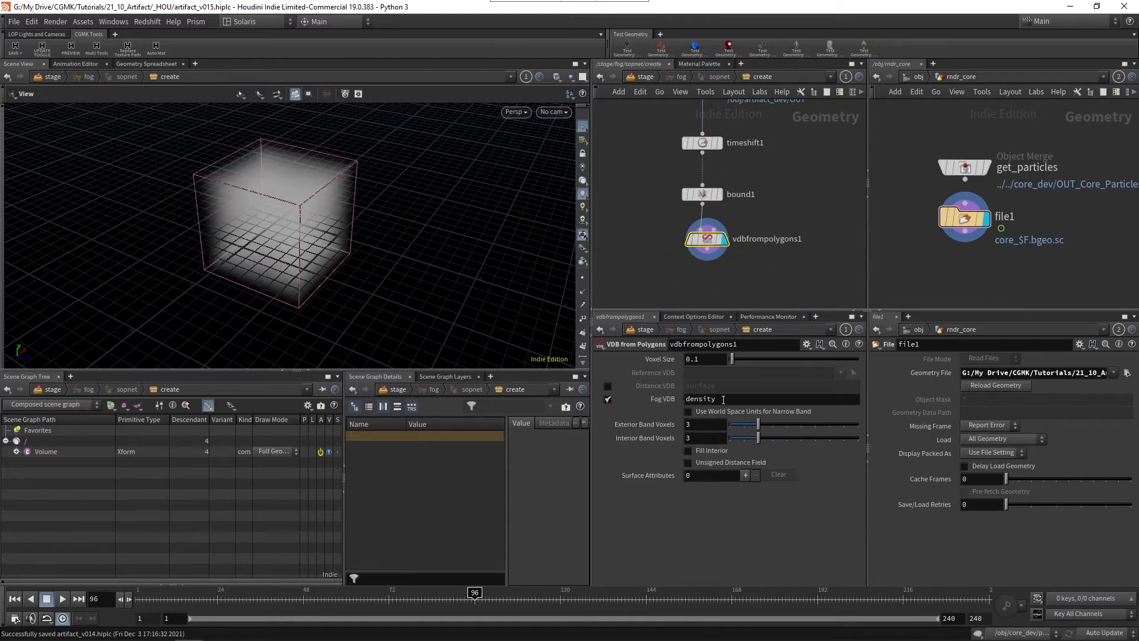
double_click(706, 399)
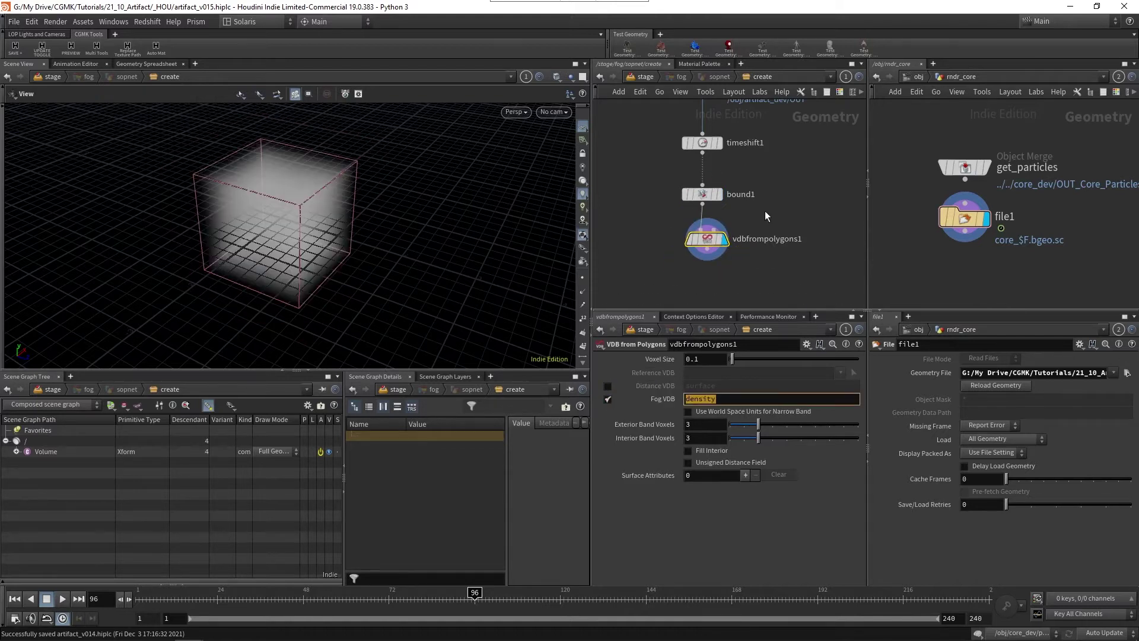
click(710, 452)
middle_drag(788, 252, 787, 237)
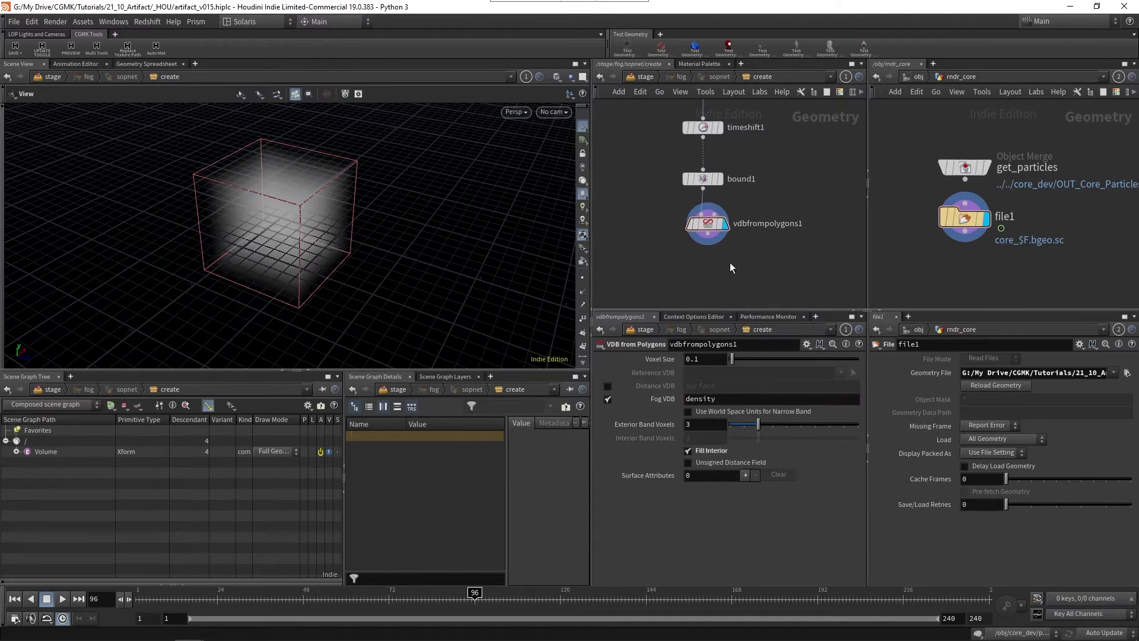
Set the VDB from Polygons voxel size to 0.05
drag(705, 359, 627, 370)
text(0.05)
key(Return)
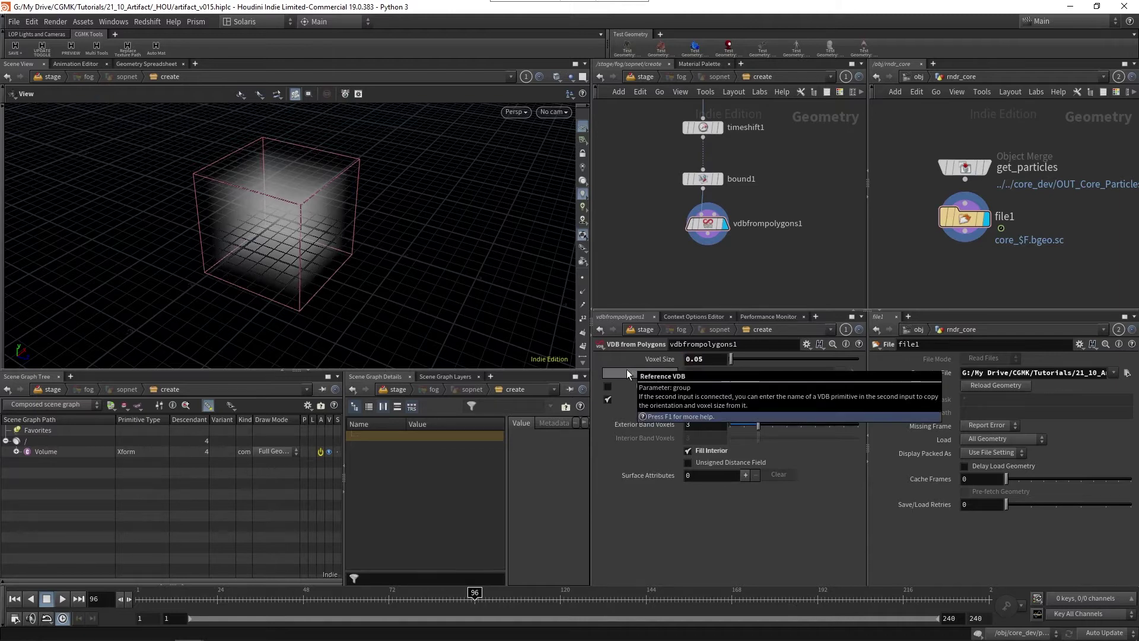
Arrange the four fog nodes into an evenly spaced vertical chain and return to the stage network
scroll(699, 281, down, 5)
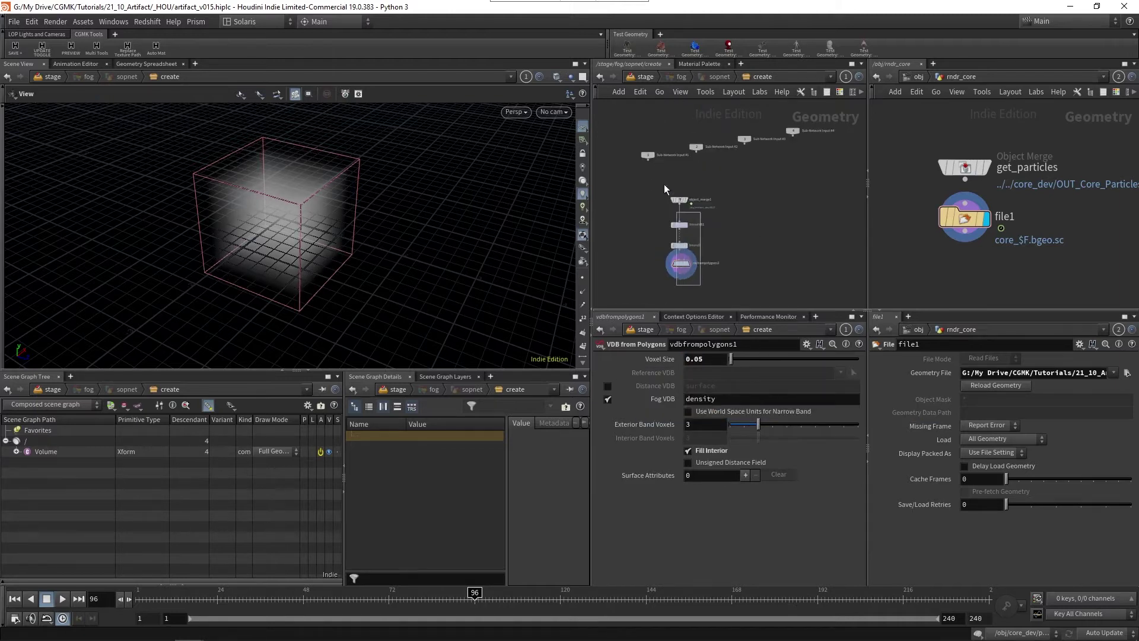
drag(666, 189, 703, 276)
click(680, 198)
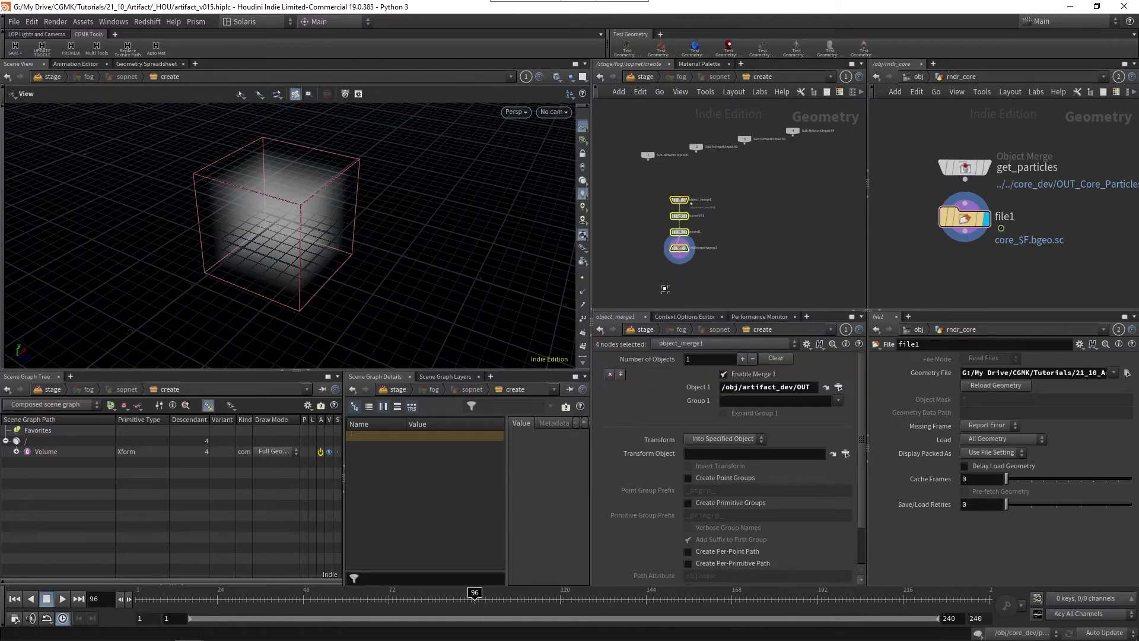
key(h)
key(u)
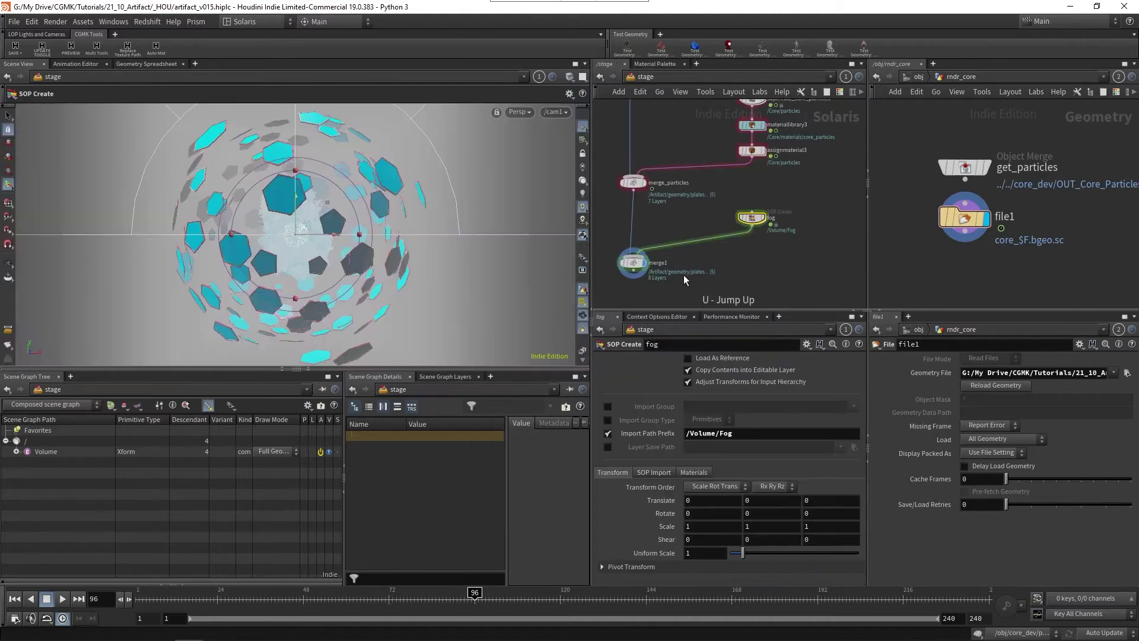
Add a Material Library node and insert it between the fog SOP Create and the merge
drag(658, 246, 659, 255)
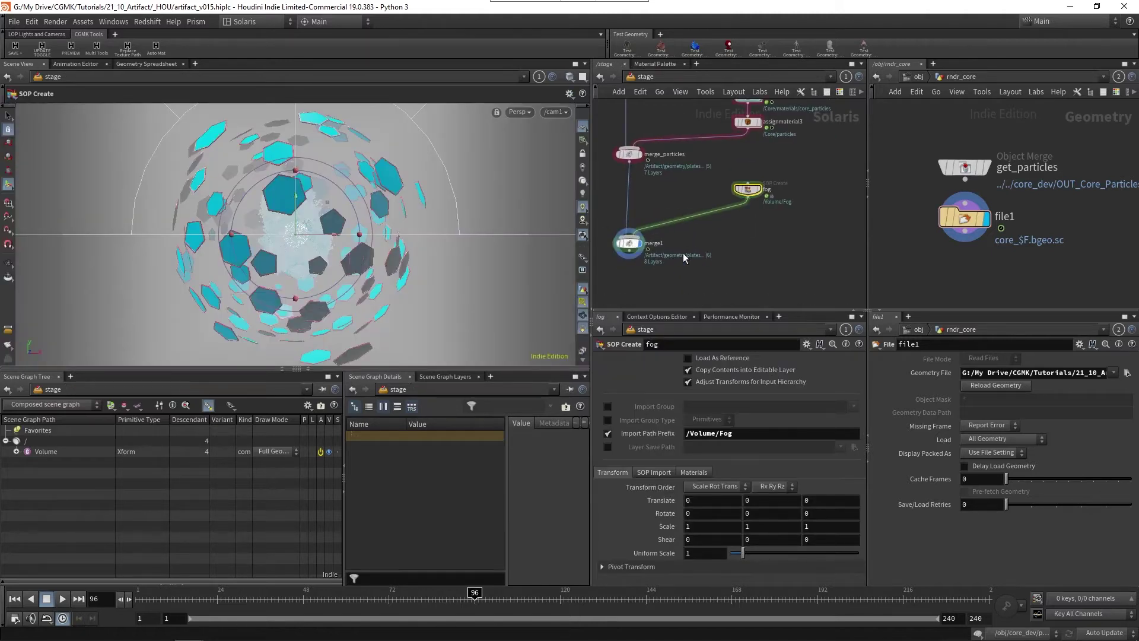
key(Tab)
text(mater)
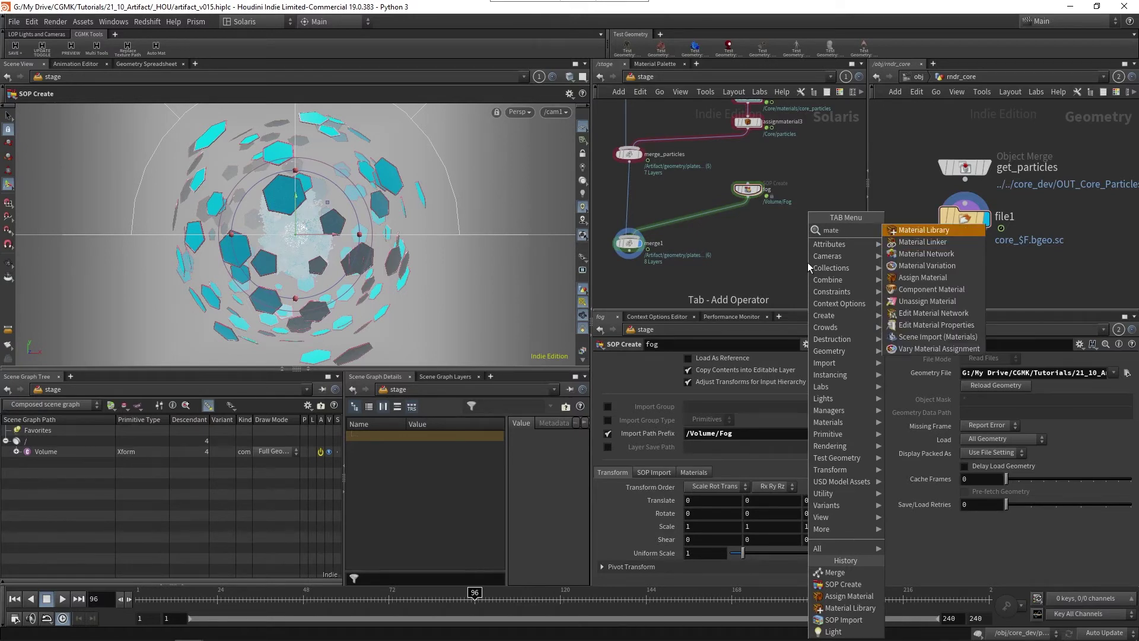
key(Return)
click(806, 263)
drag(809, 265, 748, 215)
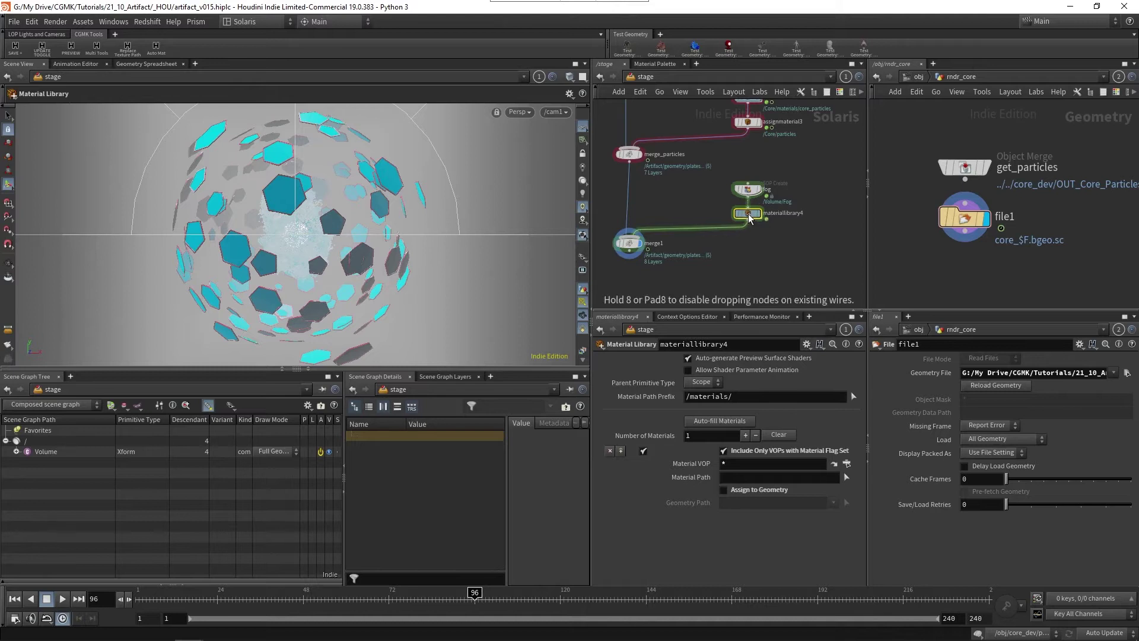
Set the new Material Library's material path prefix to /Volume/materials/
click(687, 395)
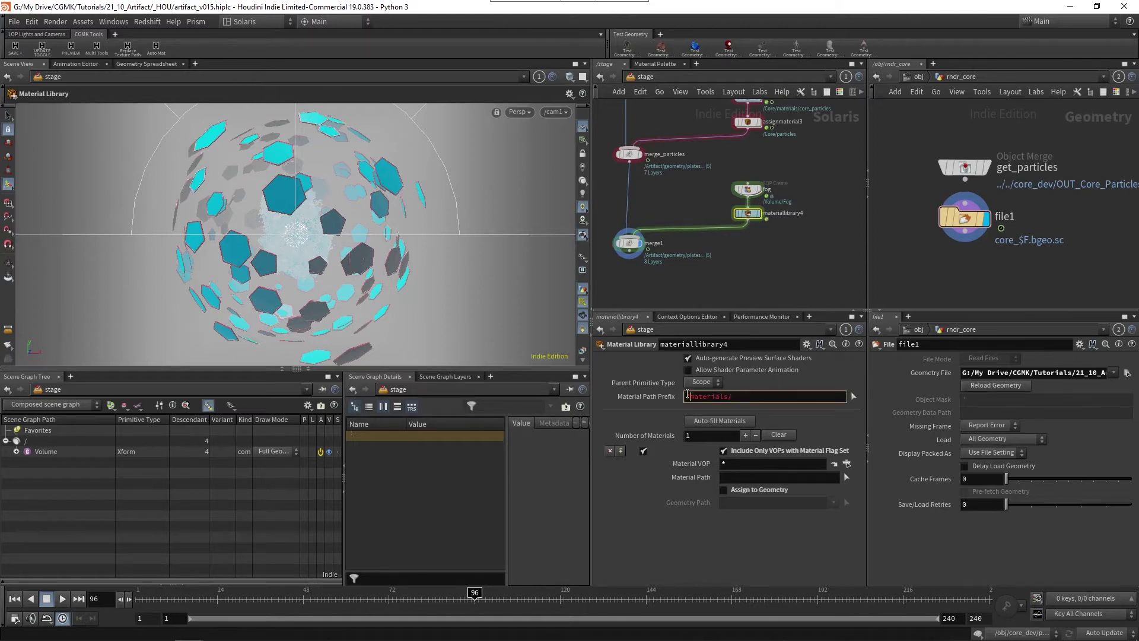
text(Volume/)
key(Return)
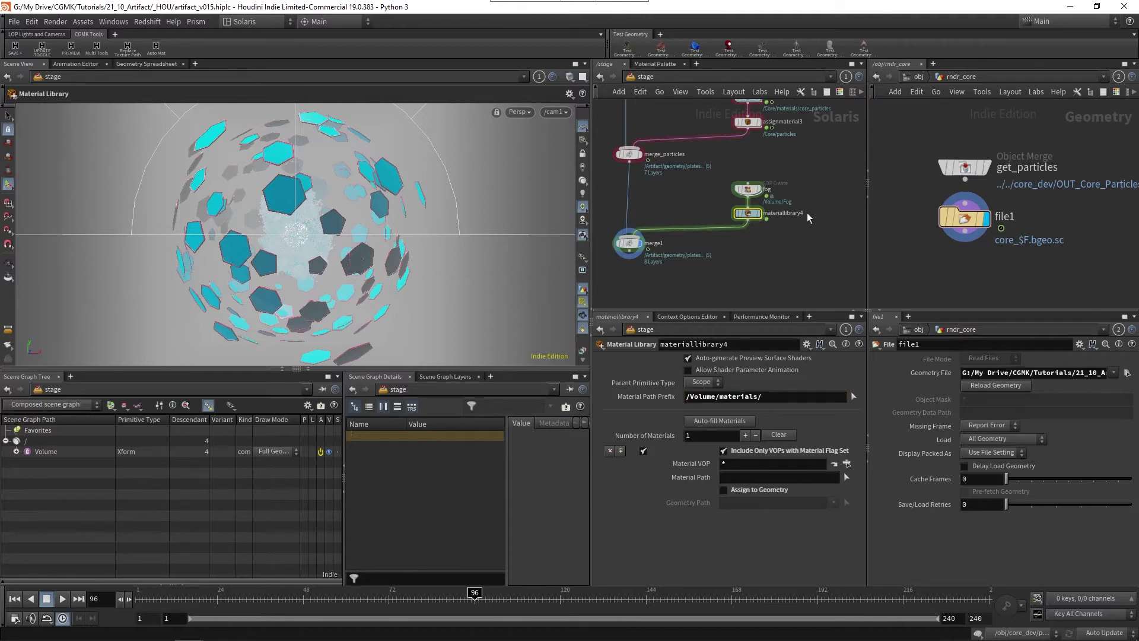
Add a Volume Shader Core inside the fog's Material Library
double_click(757, 215)
key(Tab)
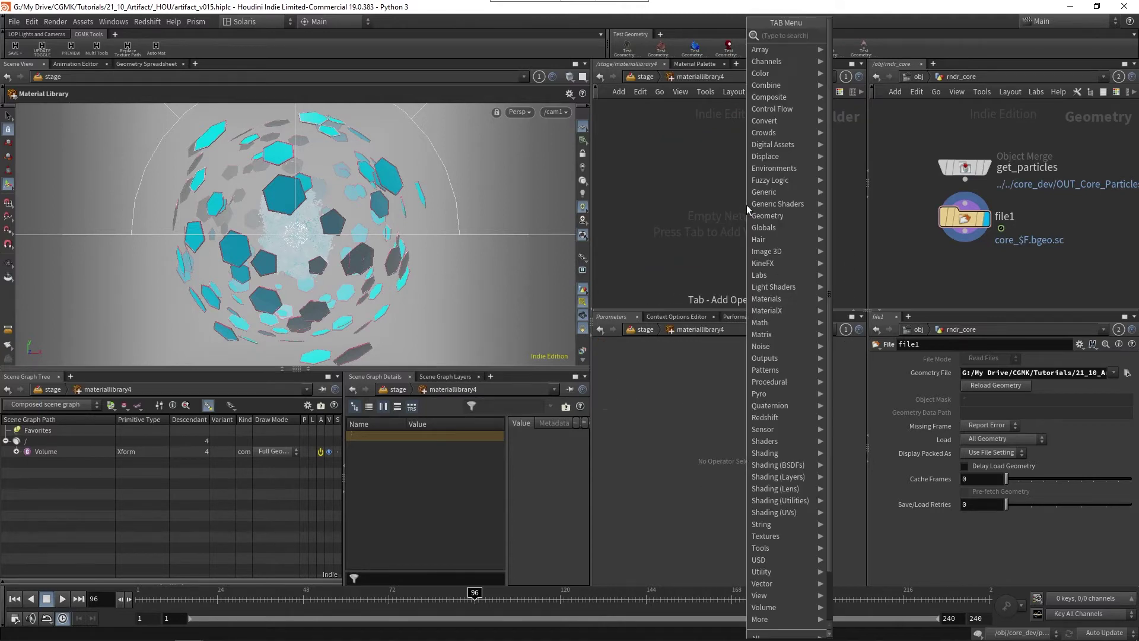
text(volume)
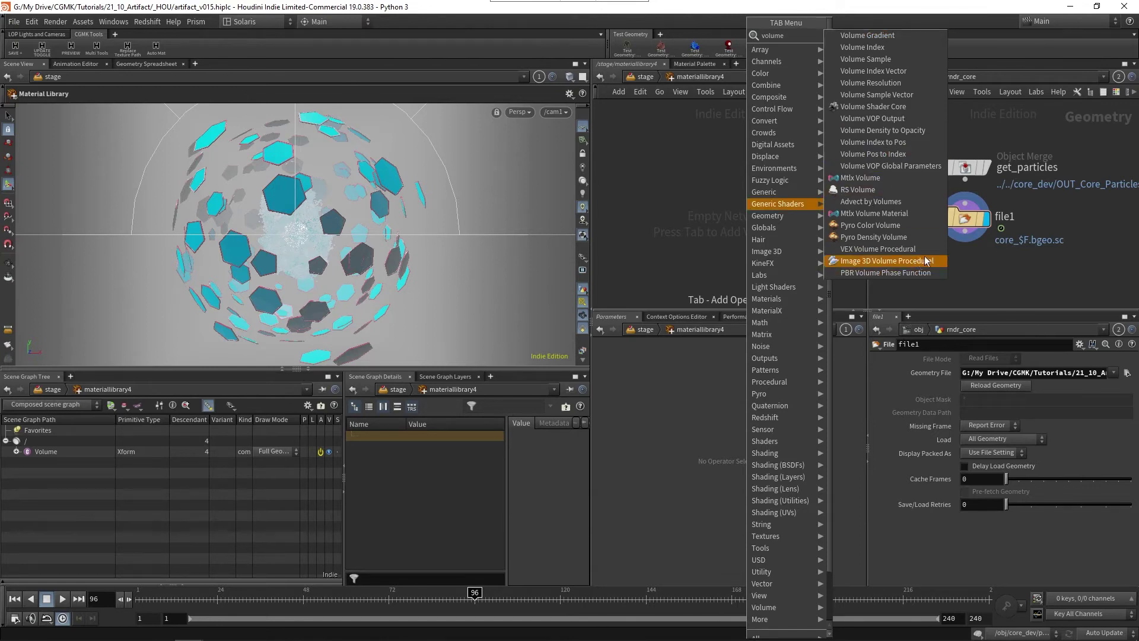
click(876, 106)
click(692, 175)
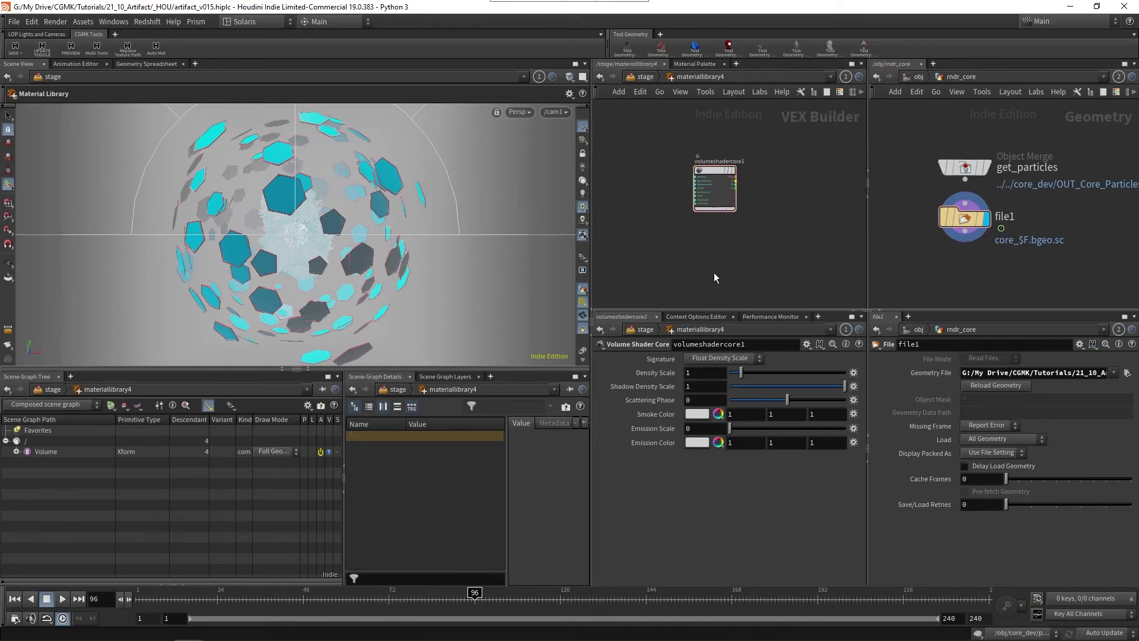
Set the volume shader's Density Scale to 0.2 and rename the shader fog
click(691, 372)
text(0.2)
key(Return)
double_click(733, 161)
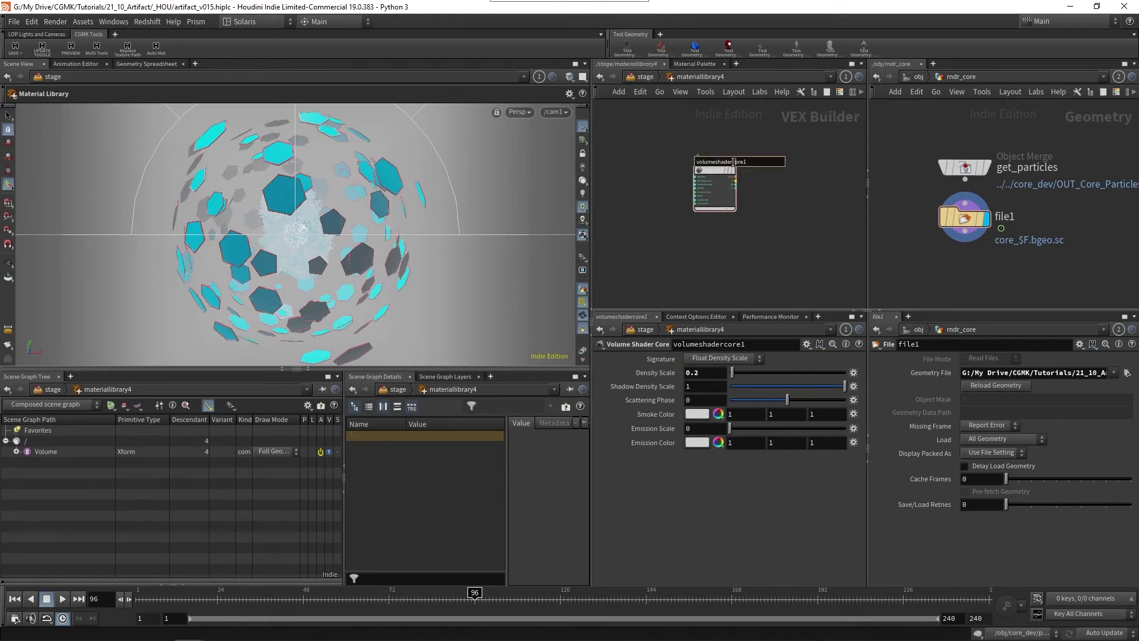
drag(751, 162, 672, 167)
text(fog)
key(Return)
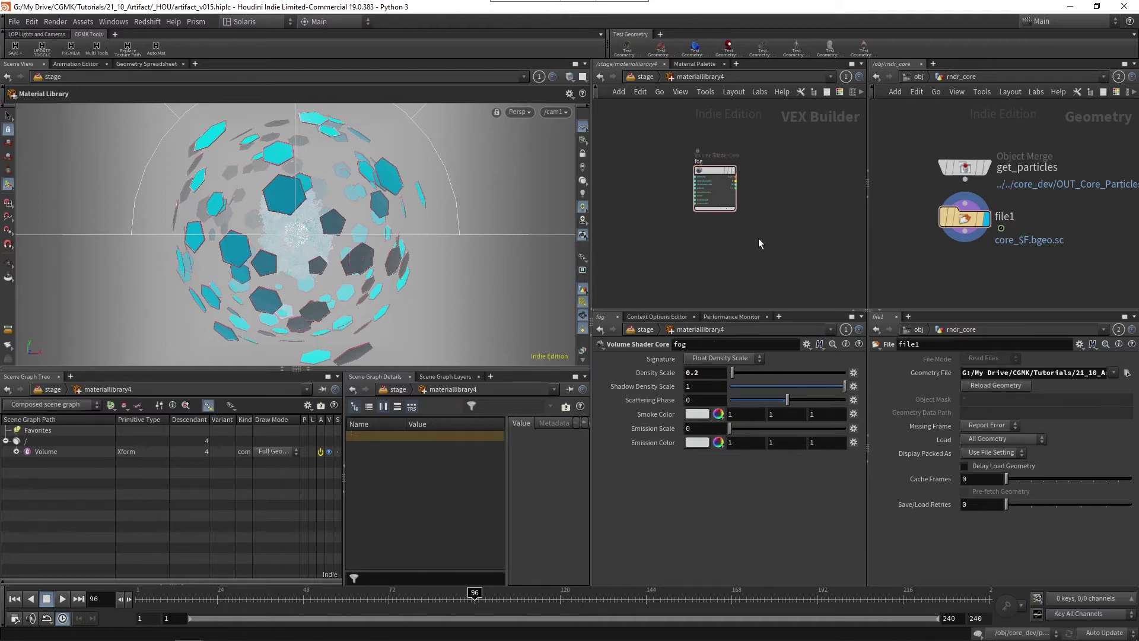
Return to the stage and insert an Assign Material node between the fog's Material Library and the merge
key(u)
key(Tab)
text(a)
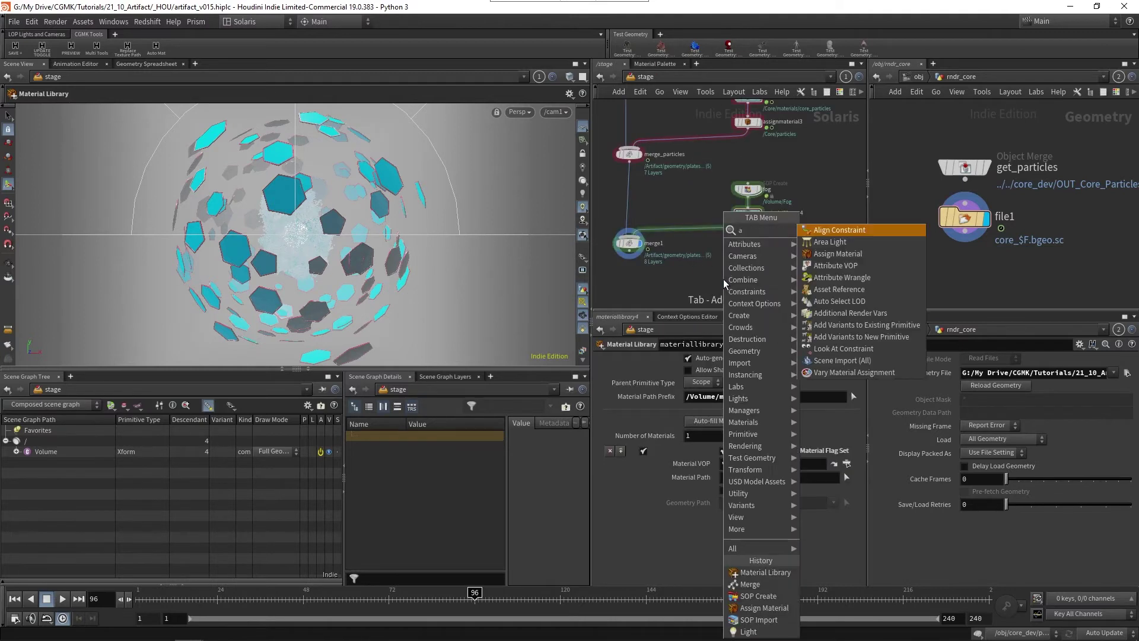
text(ss)
key(Return)
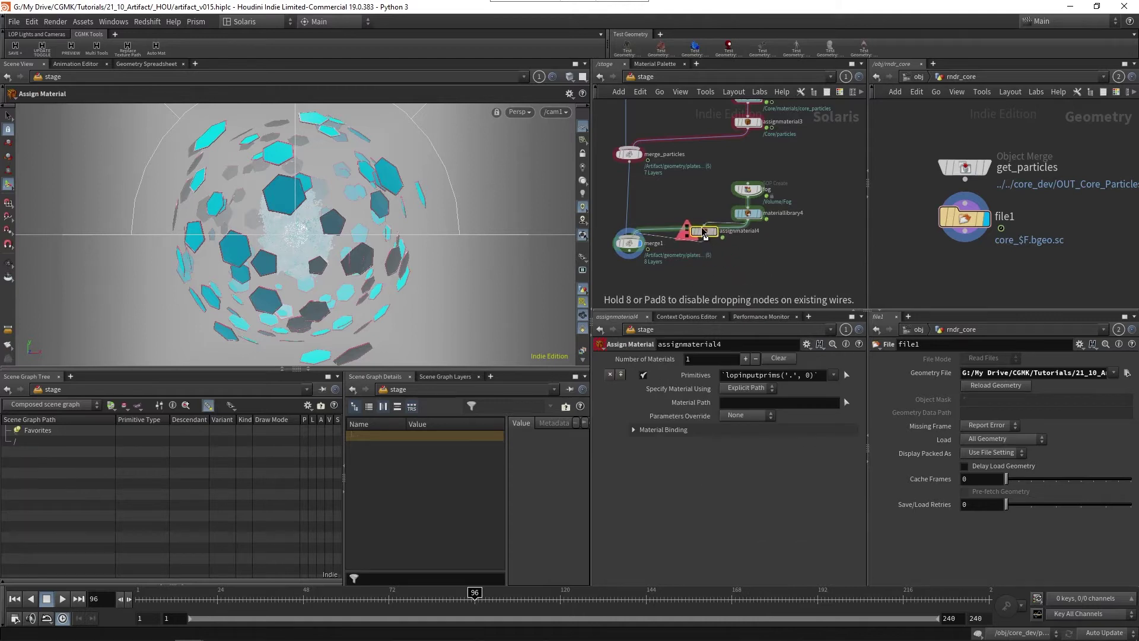
click(746, 244)
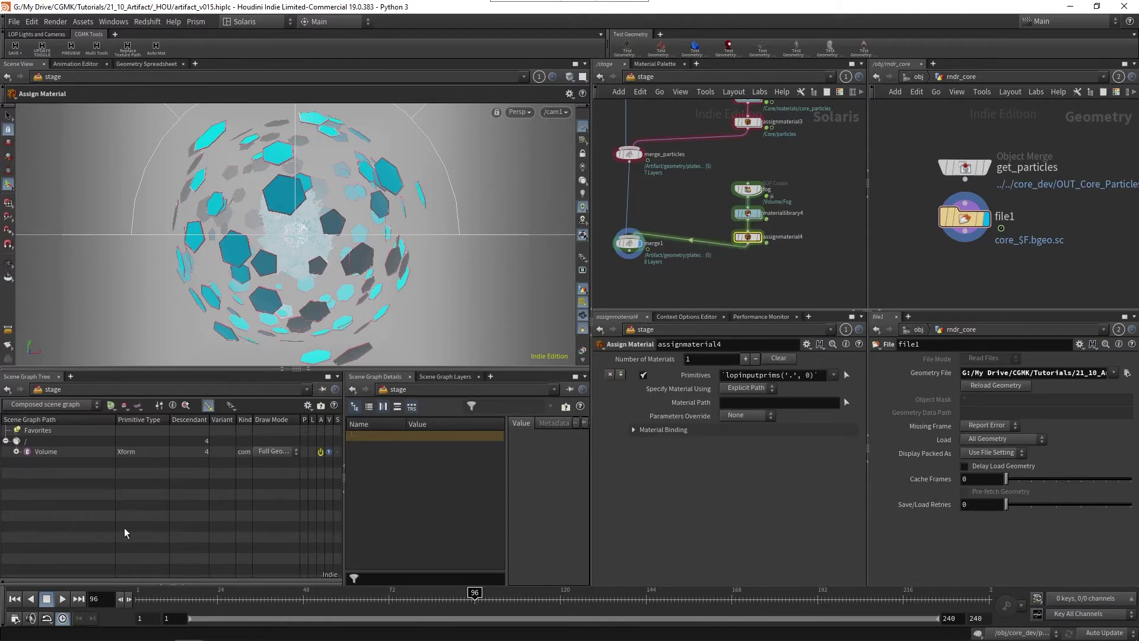
Set the Assign Material node's primitives to /Volume/Fog, taken from the scene graph tree
click(17, 451)
click(48, 463)
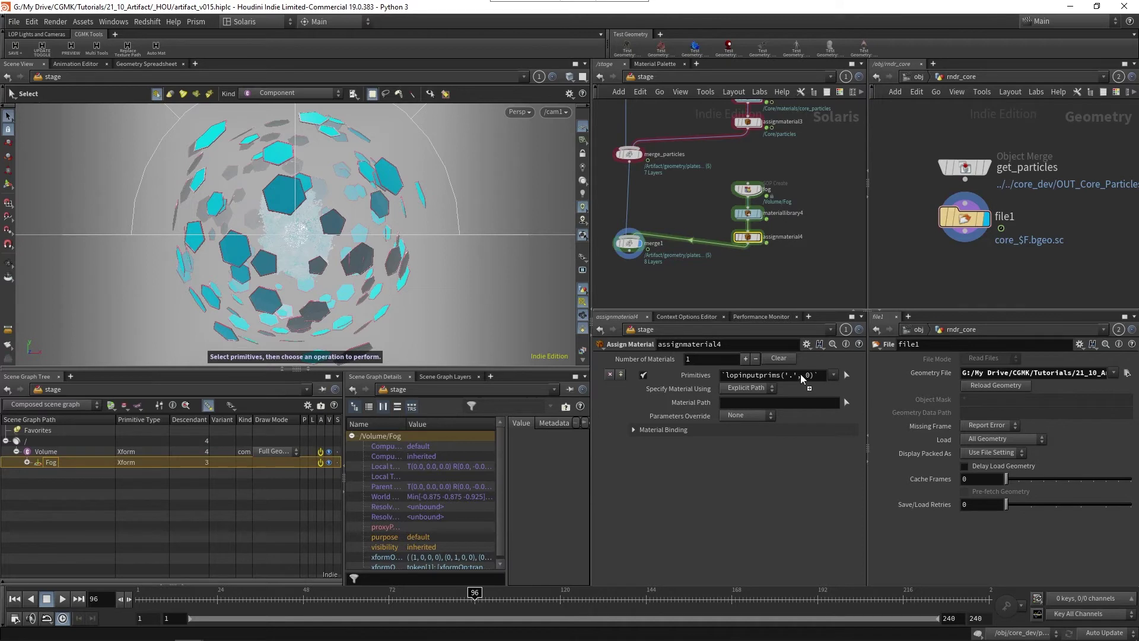
drag(802, 378, 802, 377)
Inspect the scene graph at the merge, the fog's Material Library and its Assign Material node for the fog material
click(627, 243)
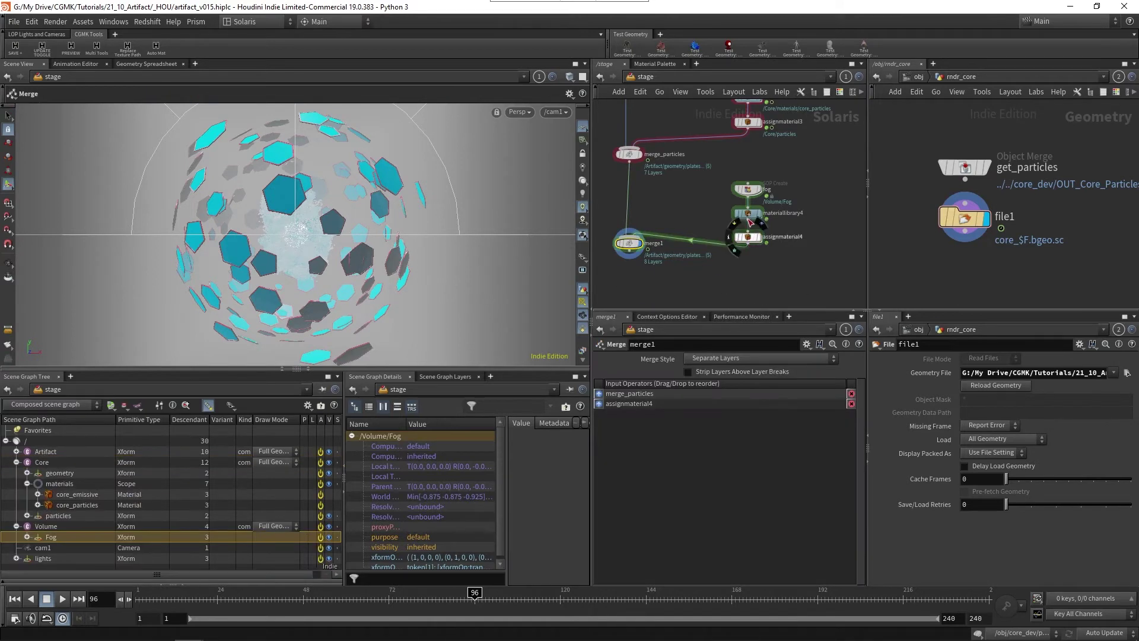
click(748, 214)
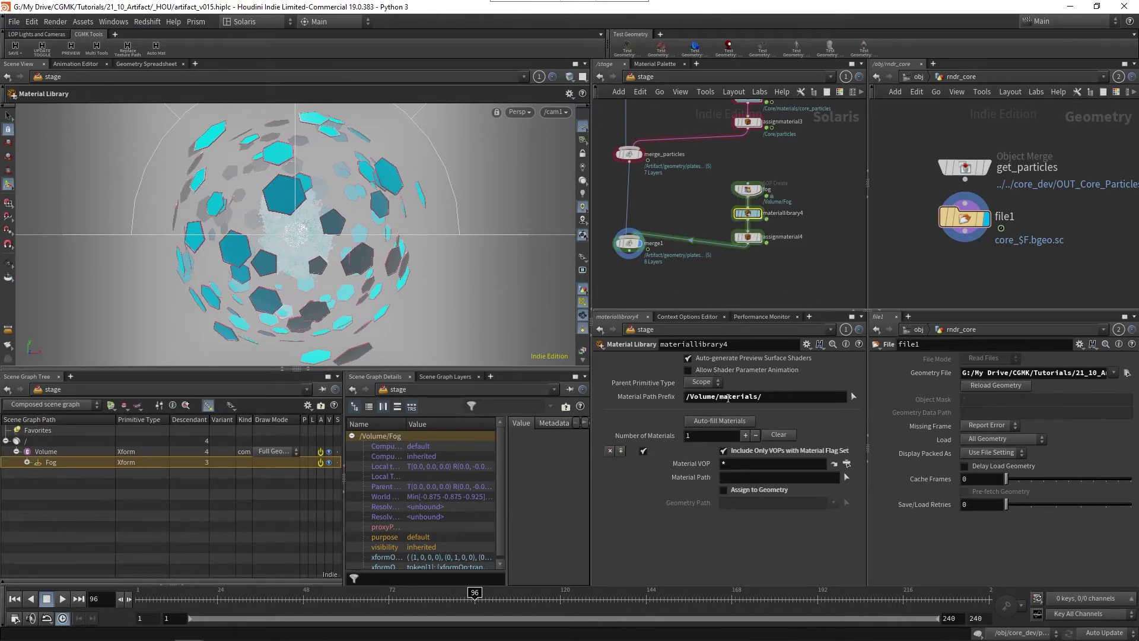
click(46, 452)
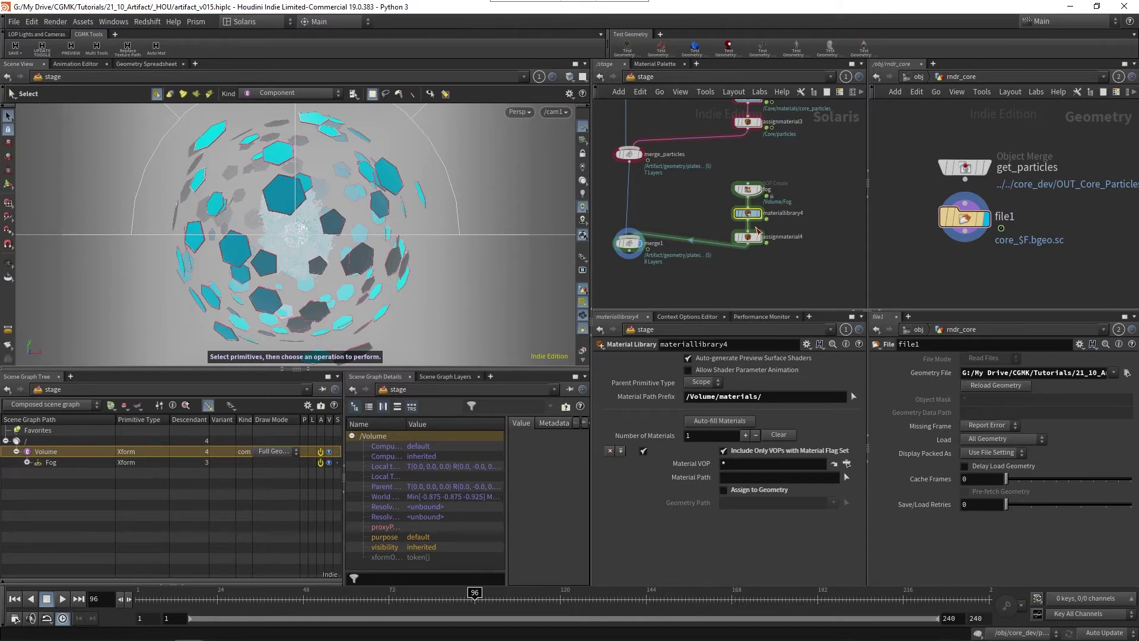
click(750, 214)
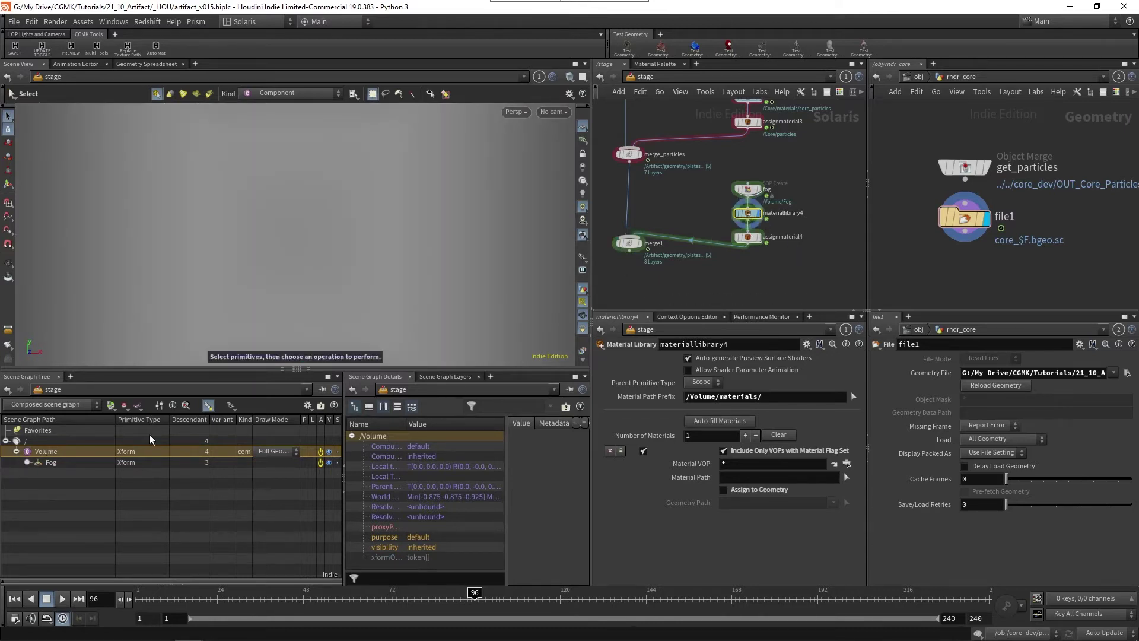
click(757, 242)
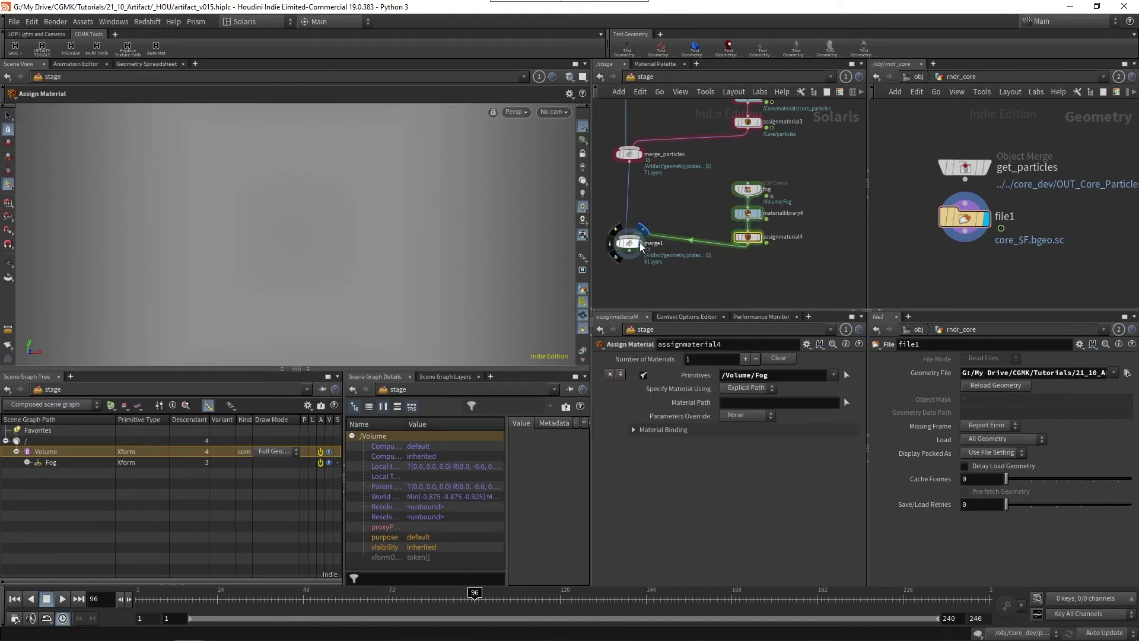
click(641, 246)
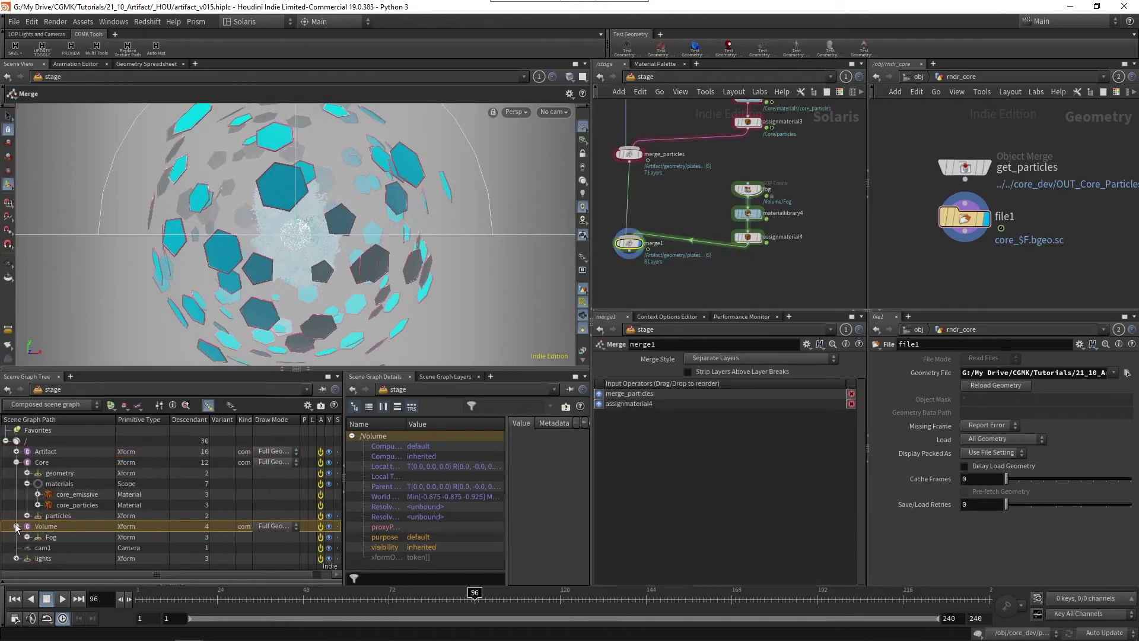
Enable the material flag on the fog shader inside the fog's Material Library, and return to the stage
click(748, 213)
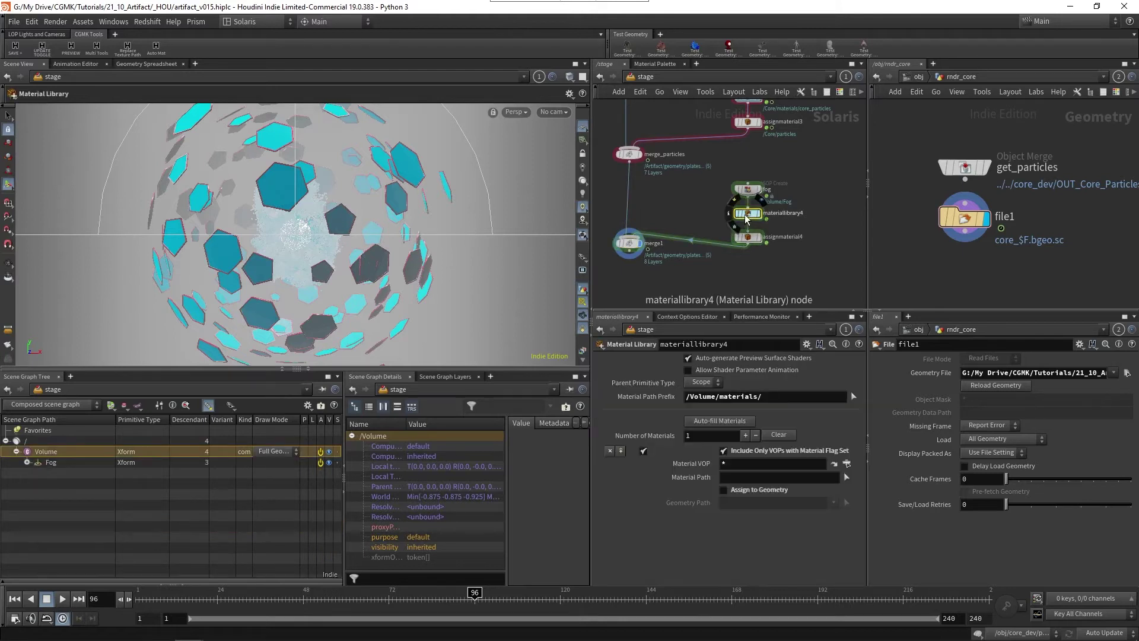
double_click(746, 214)
scroll(747, 181, up, 5)
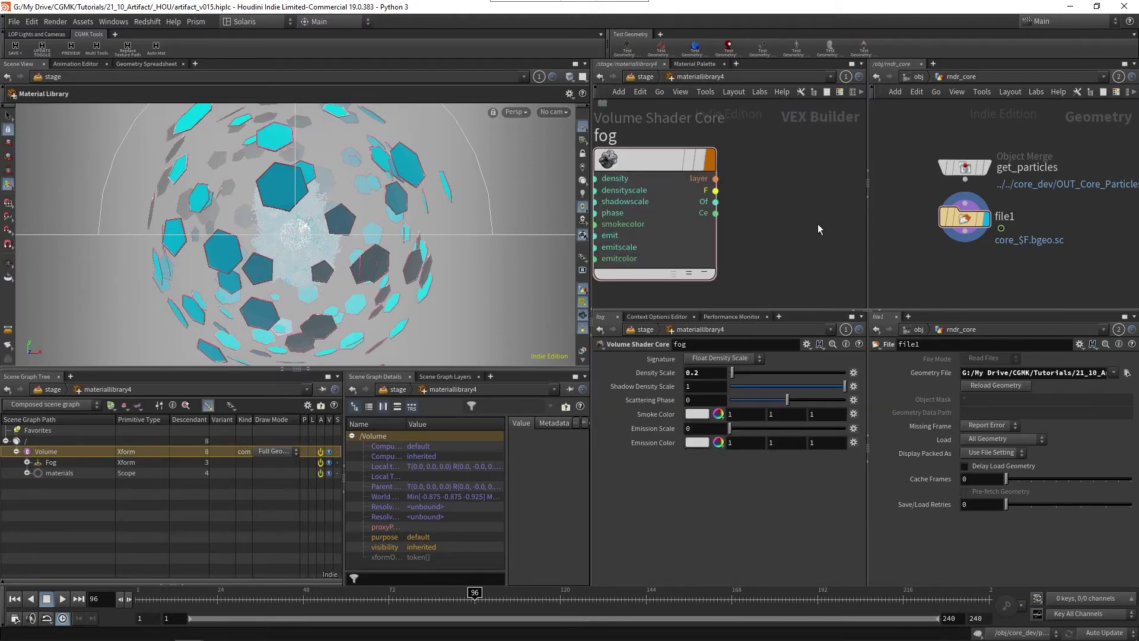
key(u)
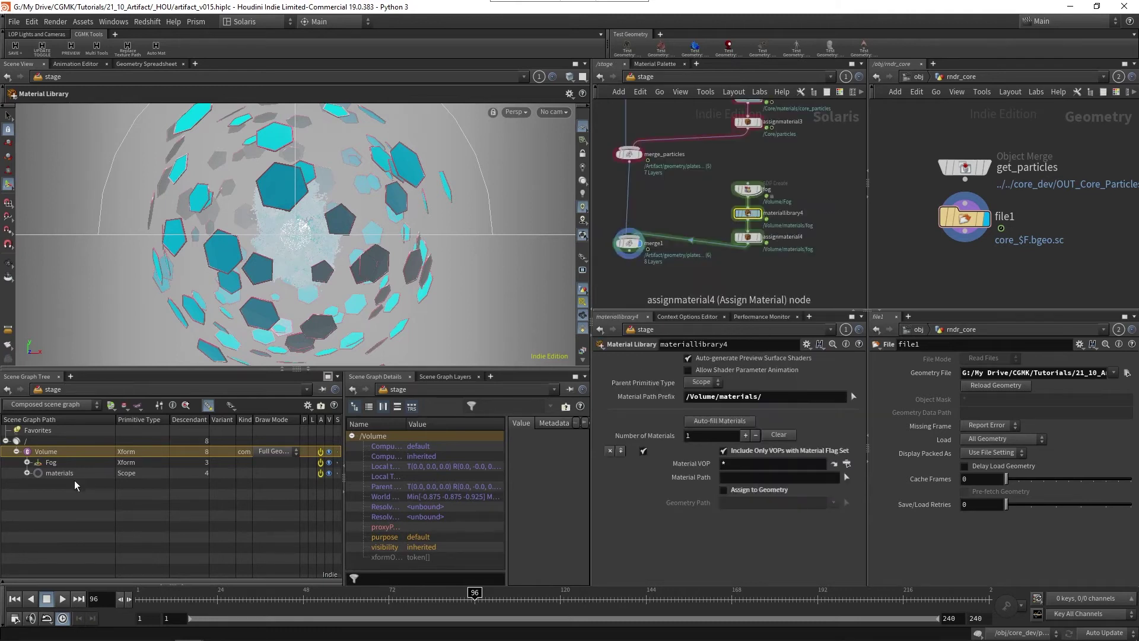
Set the fog Assign Material's material path to /Volume/materials/fog from the scene graph, and place the final merge node slightly lower
click(27, 473)
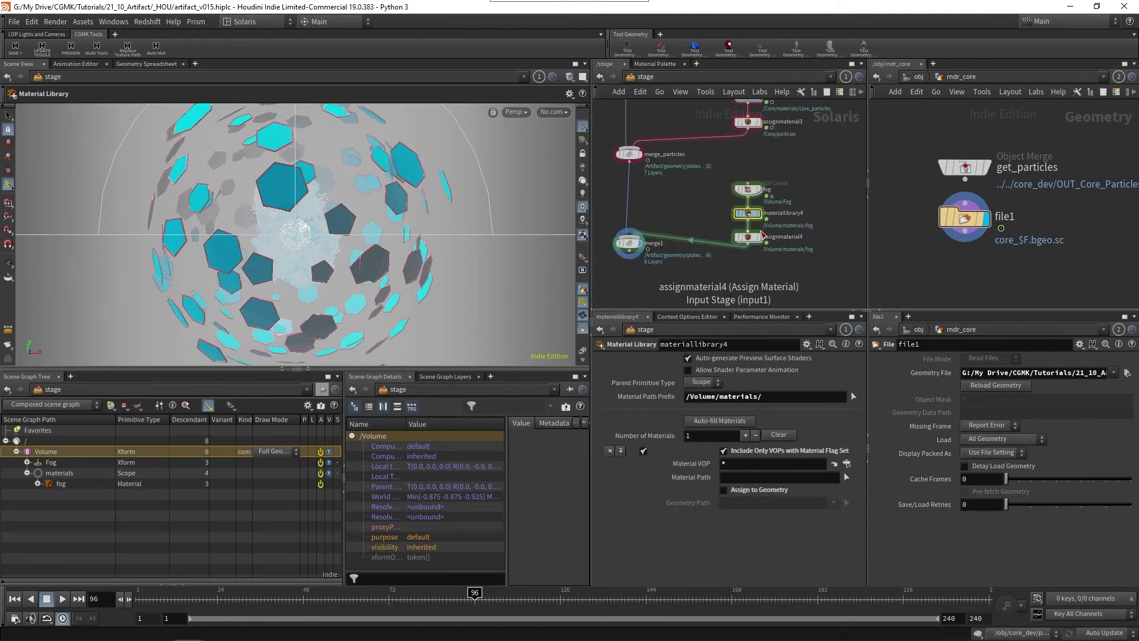
click(747, 237)
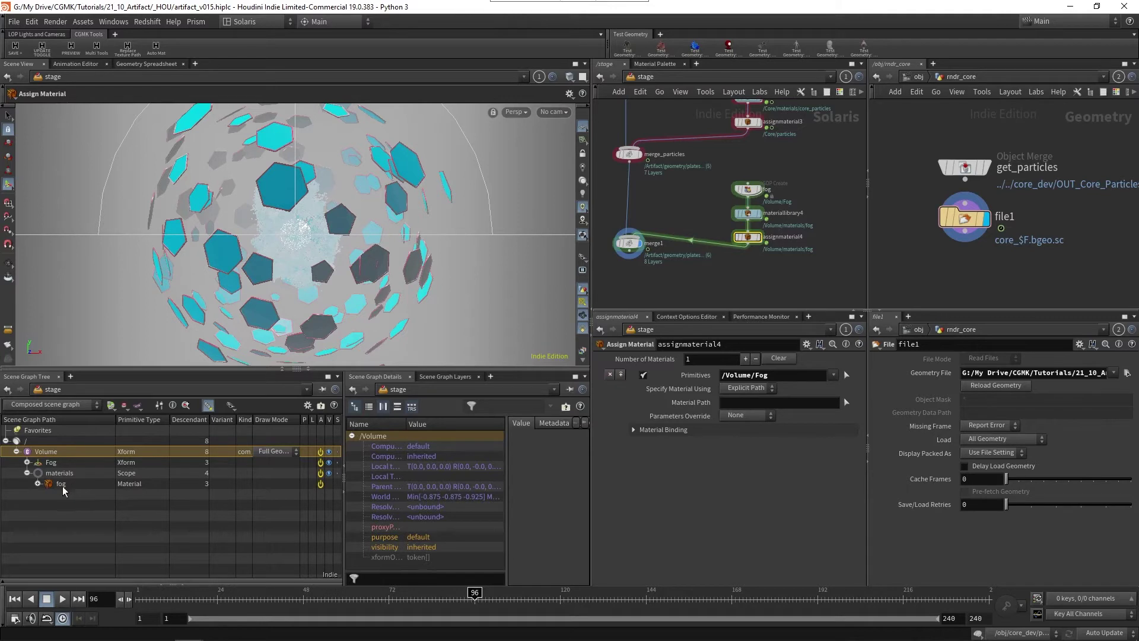
drag(61, 484, 749, 401)
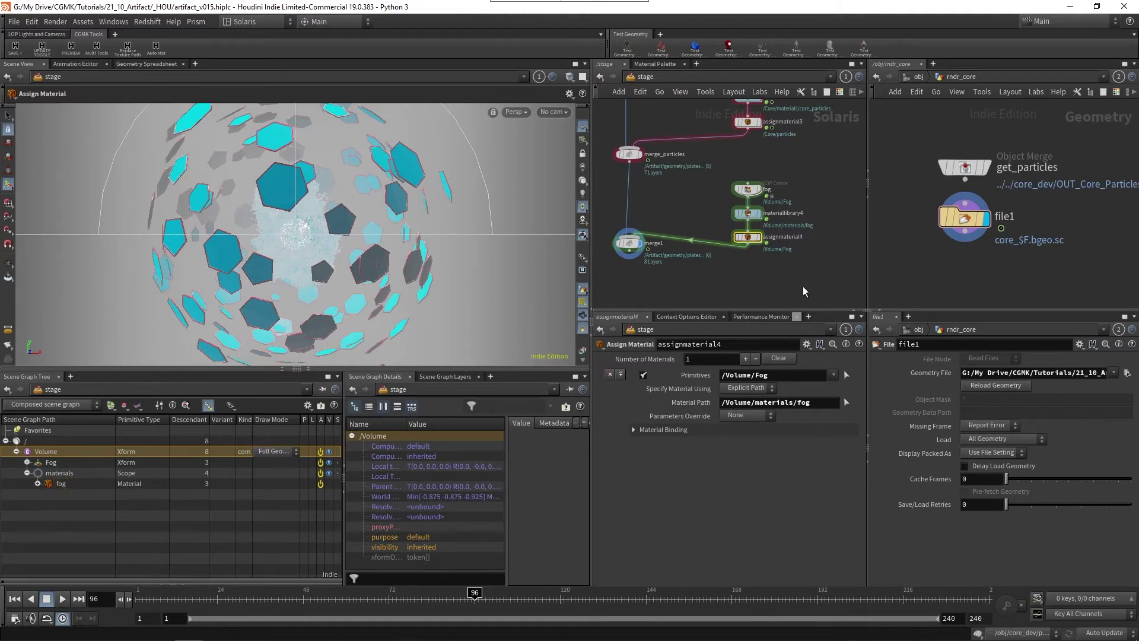
middle_drag(803, 288, 807, 279)
drag(641, 238, 645, 263)
Render the viewport with Karma and look through cam1 to check the fog
click(514, 111)
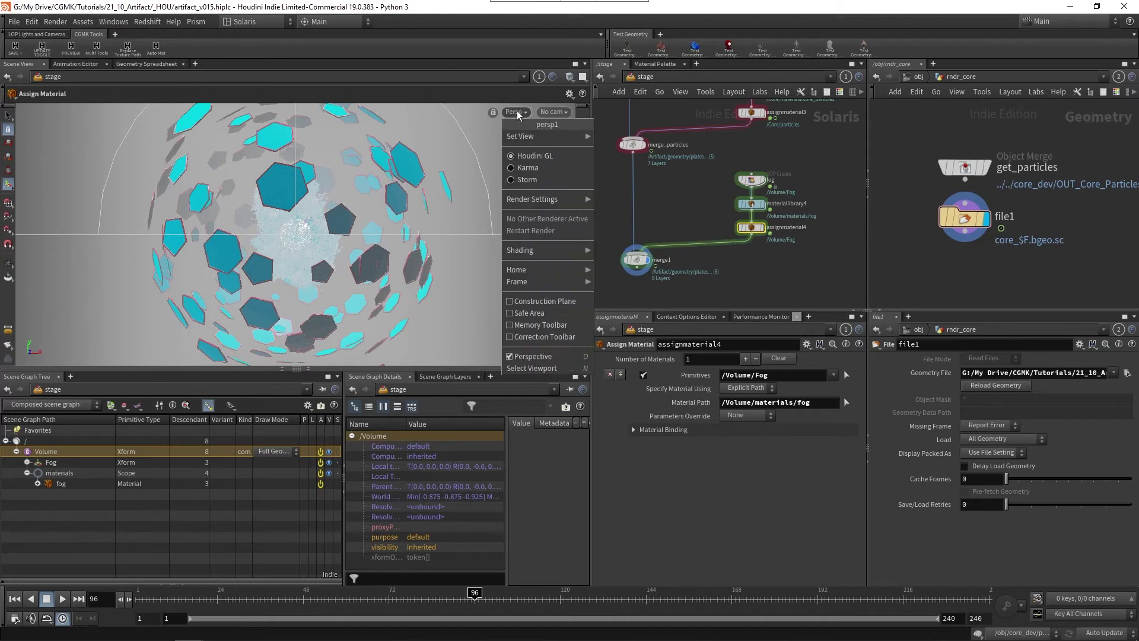
click(534, 169)
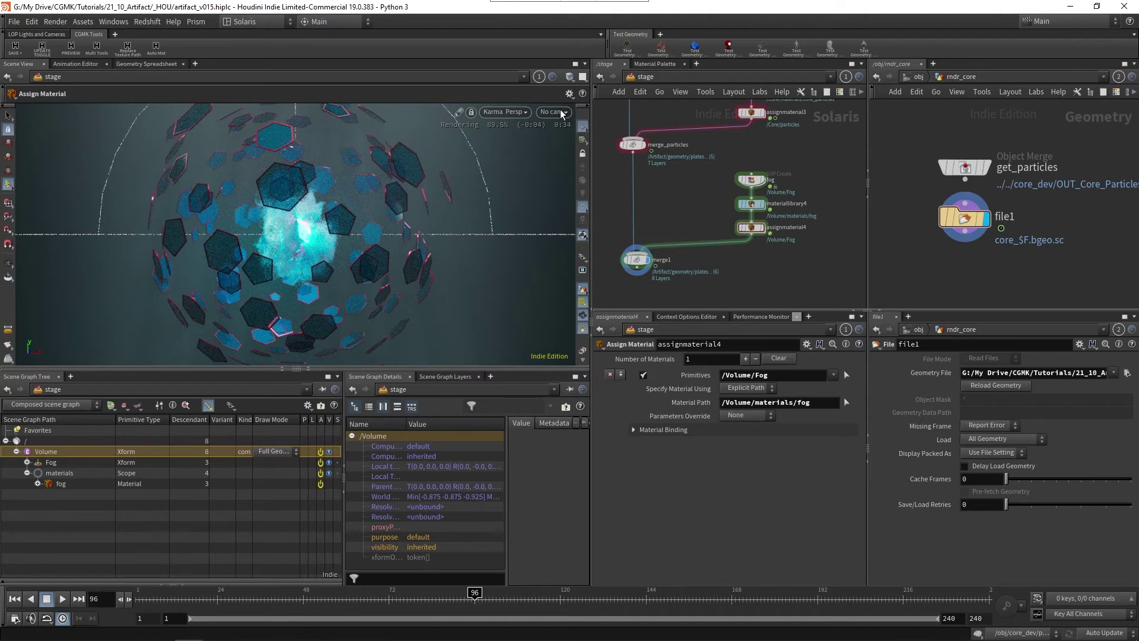
click(561, 113)
click(555, 112)
click(561, 126)
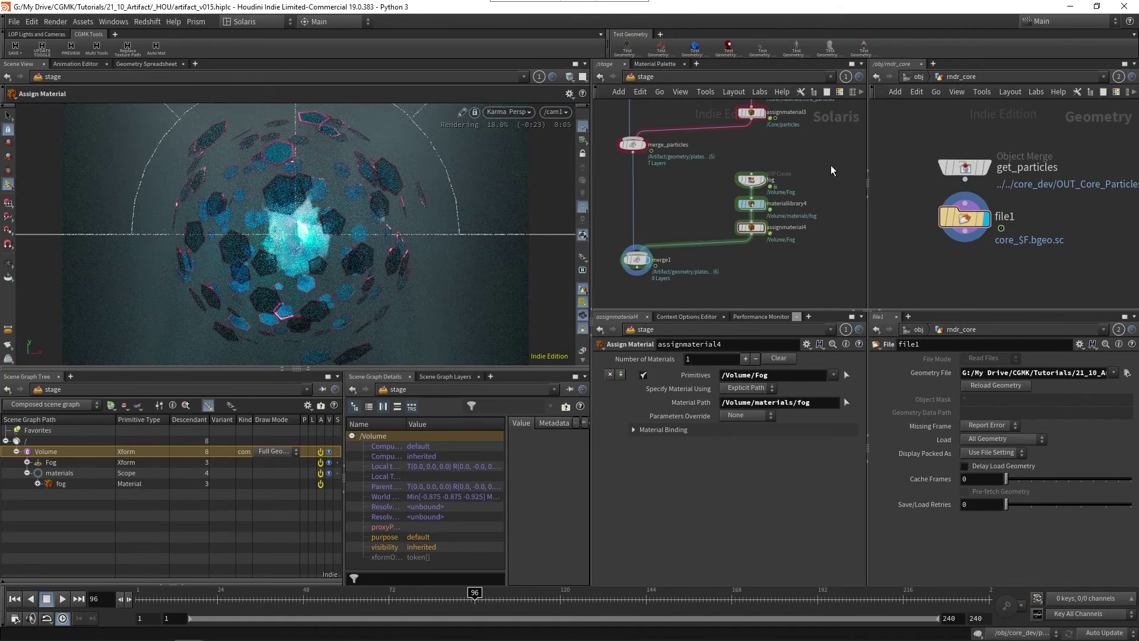
Look back up the node network towards the lights, and return the viewport from Karma to Houdini GL
scroll(814, 178, down, 1)
middle_drag(843, 119, 820, 180)
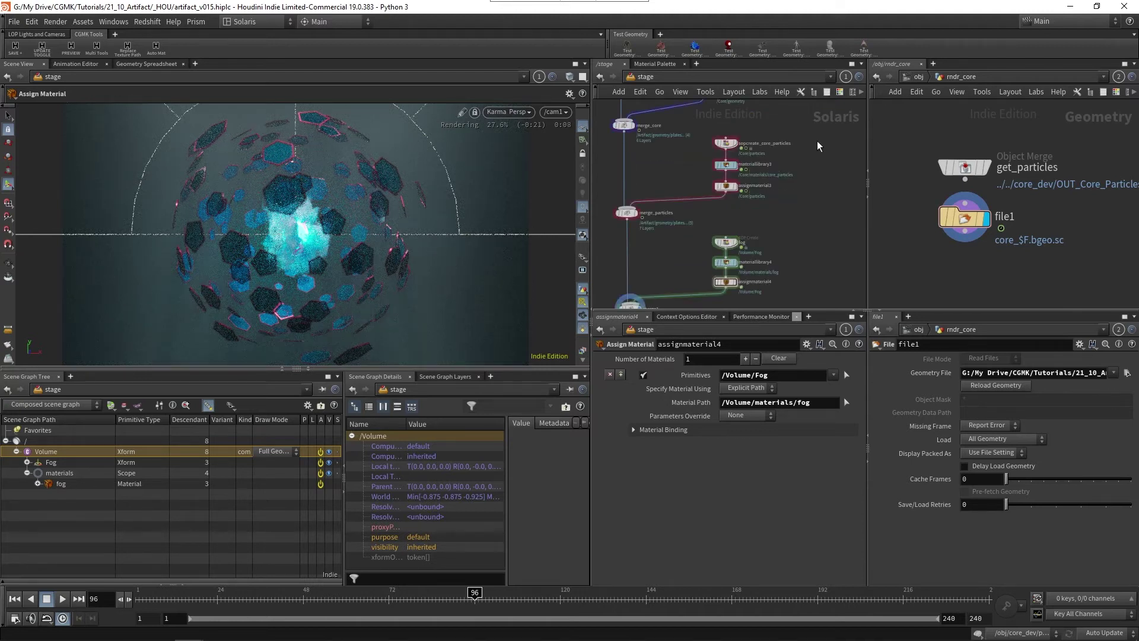
scroll(843, 187, down, 2)
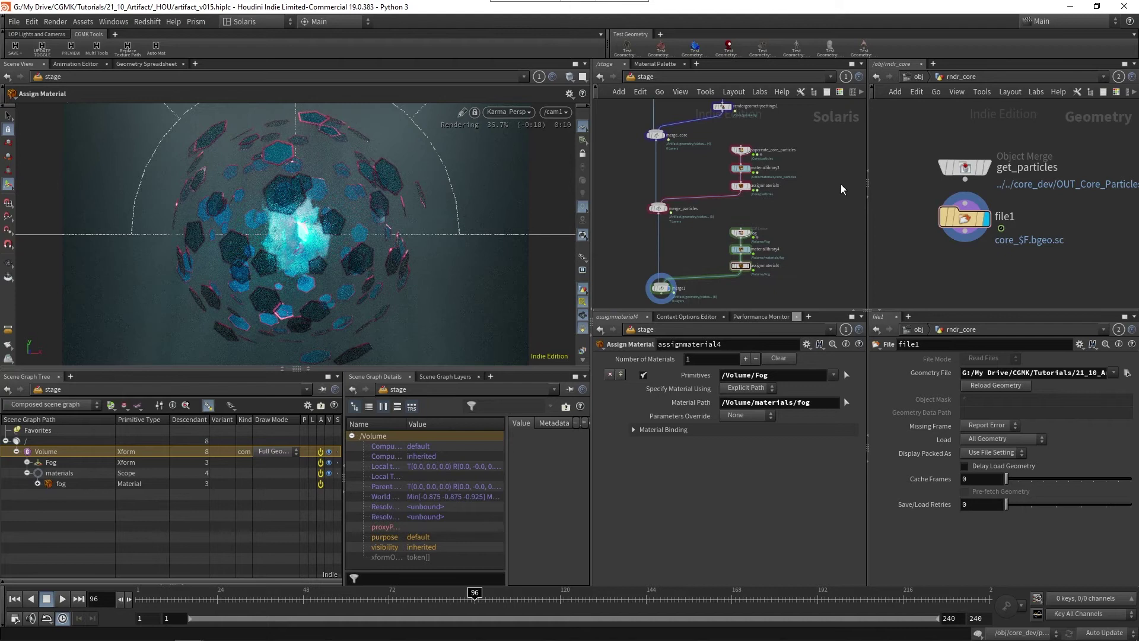
middle_drag(792, 102, 816, 145)
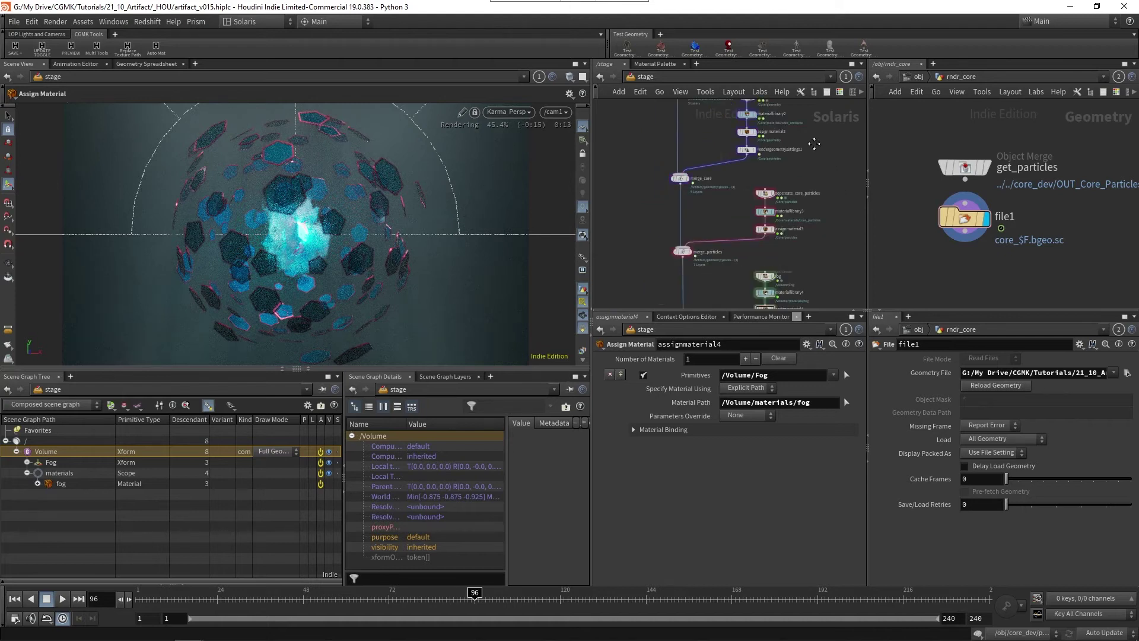
middle_drag(810, 145, 809, 212)
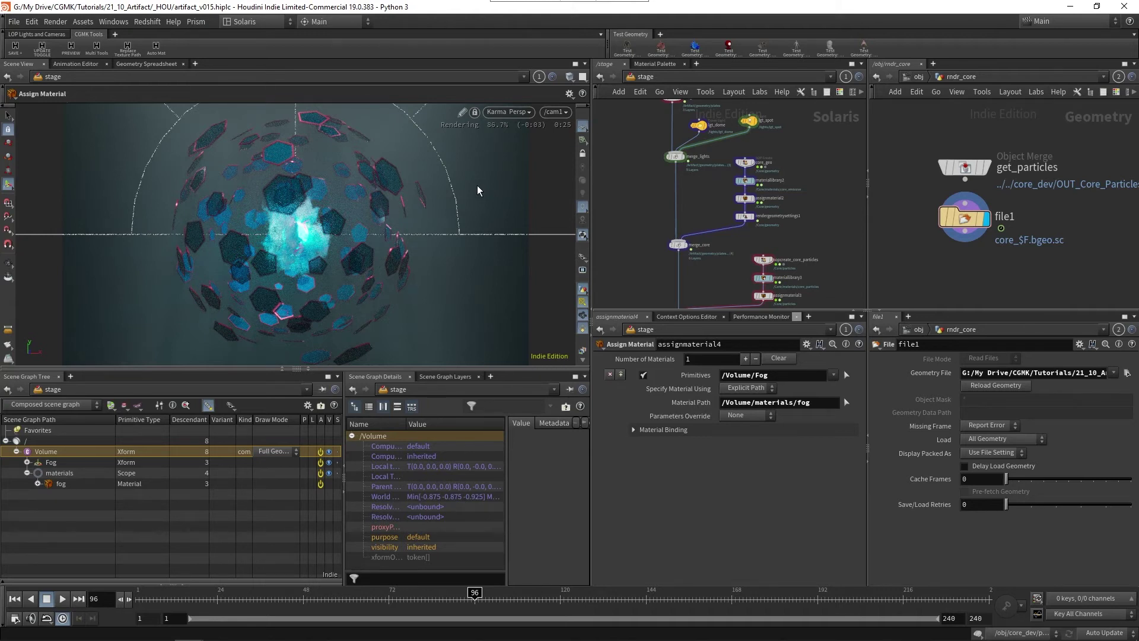
key(alt+r)
Try an intensity of 4 on the lgt_spot light, and settle on 5
middle_drag(808, 121, 808, 193)
scroll(779, 190, up, 2)
click(741, 194)
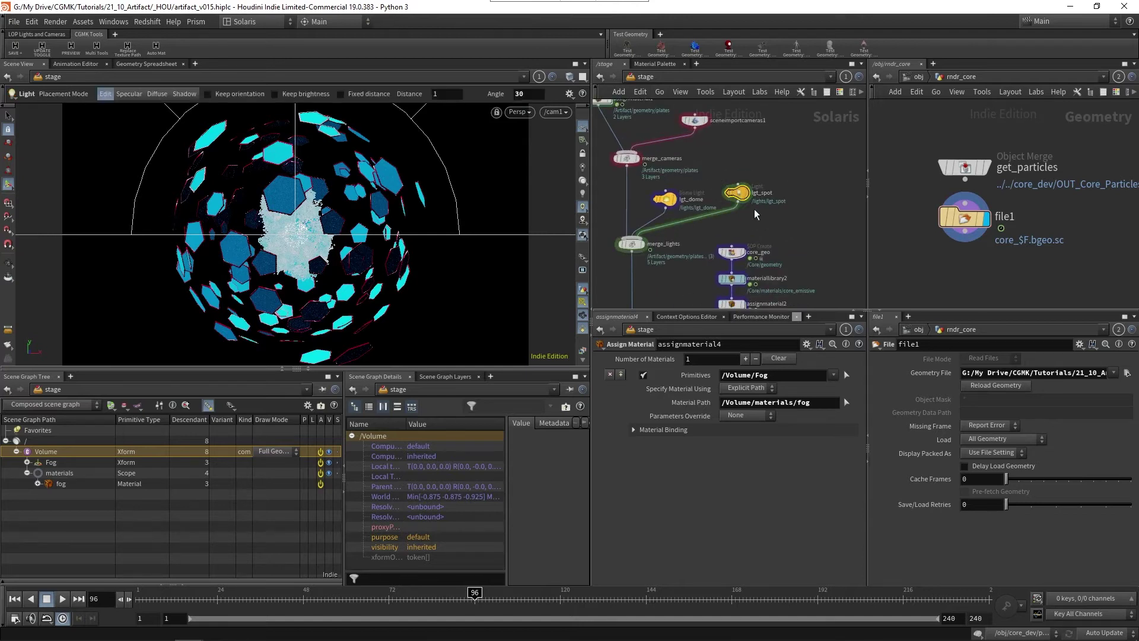
click(697, 429)
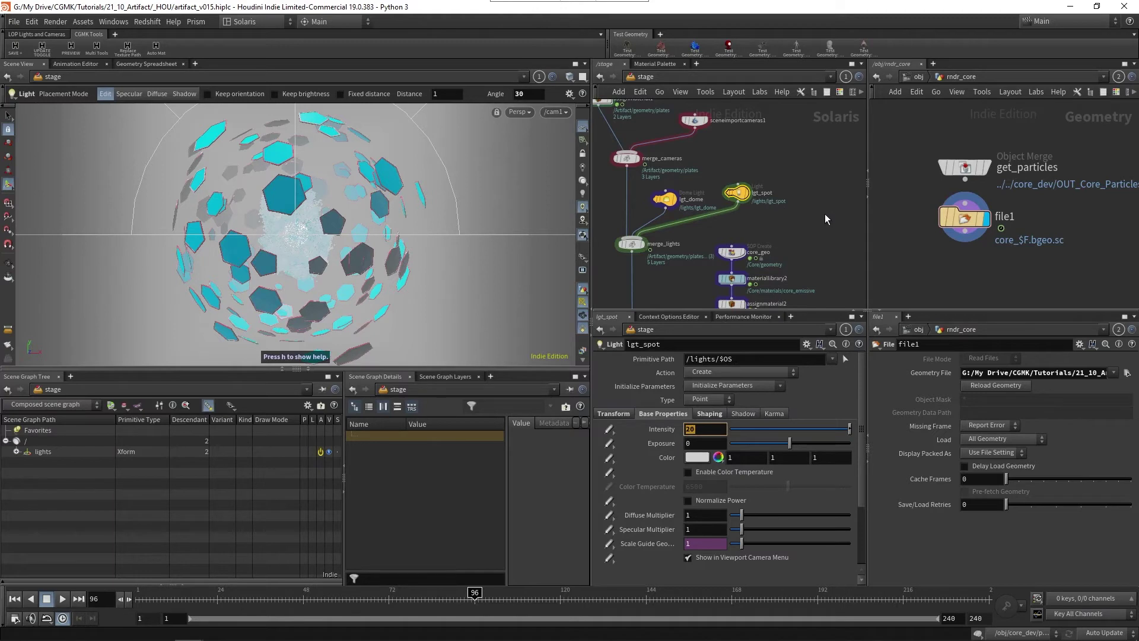
text(4)
key(Return)
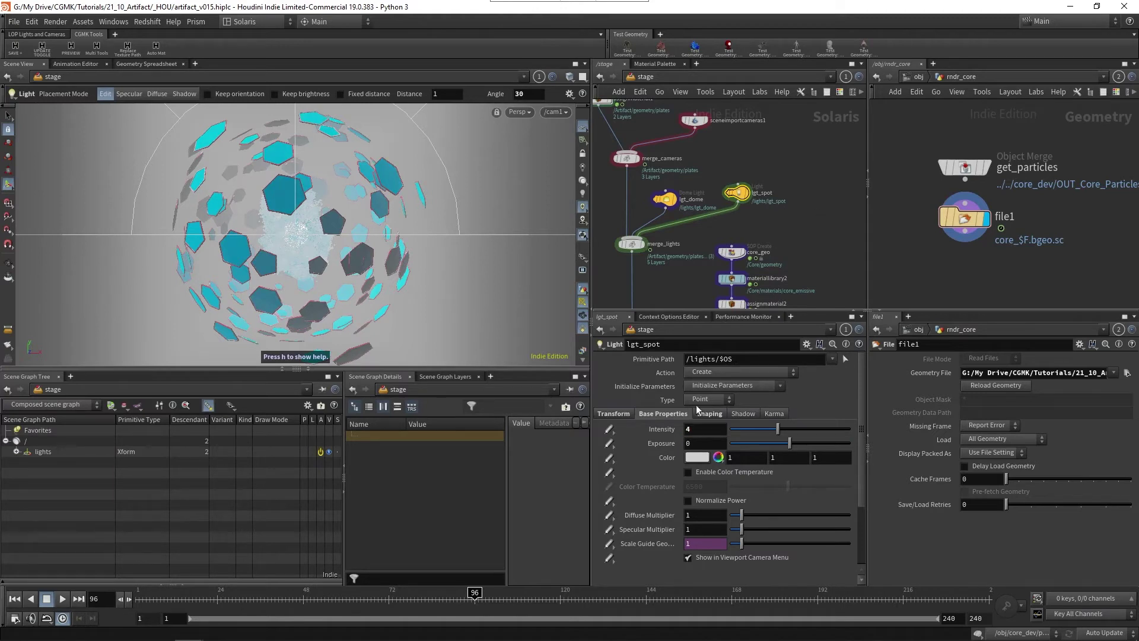
click(698, 428)
text(5)
key(Return)
Set the core_emissive shader's Emission Intensity to 40 inside the core's Material Library, and return to the stage
middle_drag(819, 252, 813, 164)
double_click(725, 188)
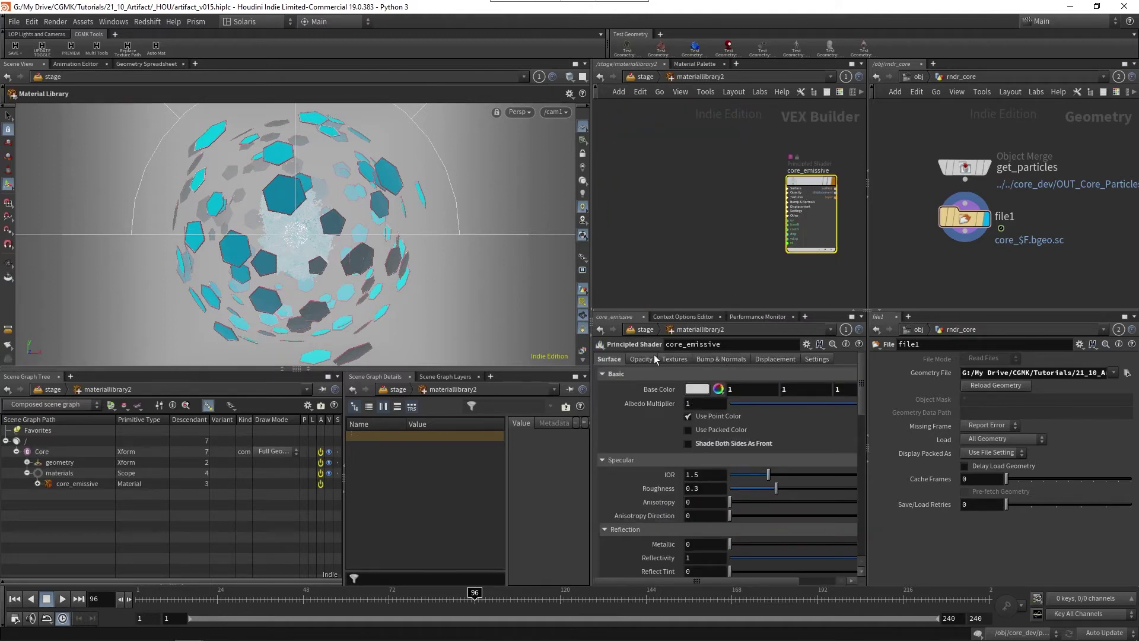
drag(862, 375, 871, 497)
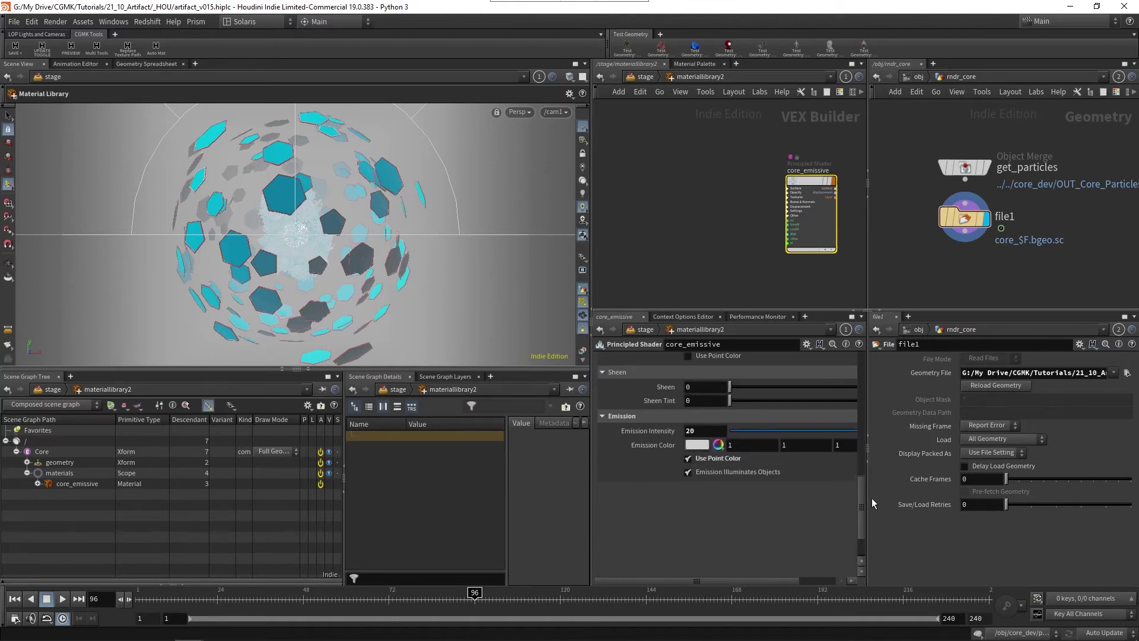
double_click(690, 431)
text(40)
key(Return)
key(u)
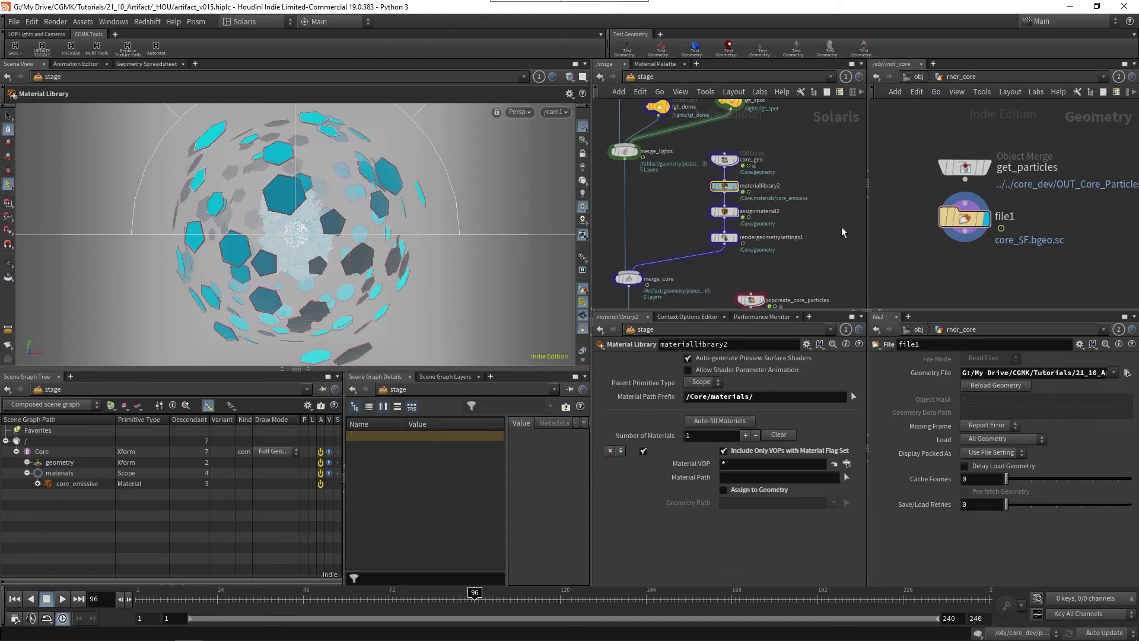
Set the Density Scale of the fog shader inside the fog's Material Library to 0.1
middle_drag(845, 234, 817, 167)
scroll(817, 166, down, 3)
middle_drag(811, 260, 786, 157)
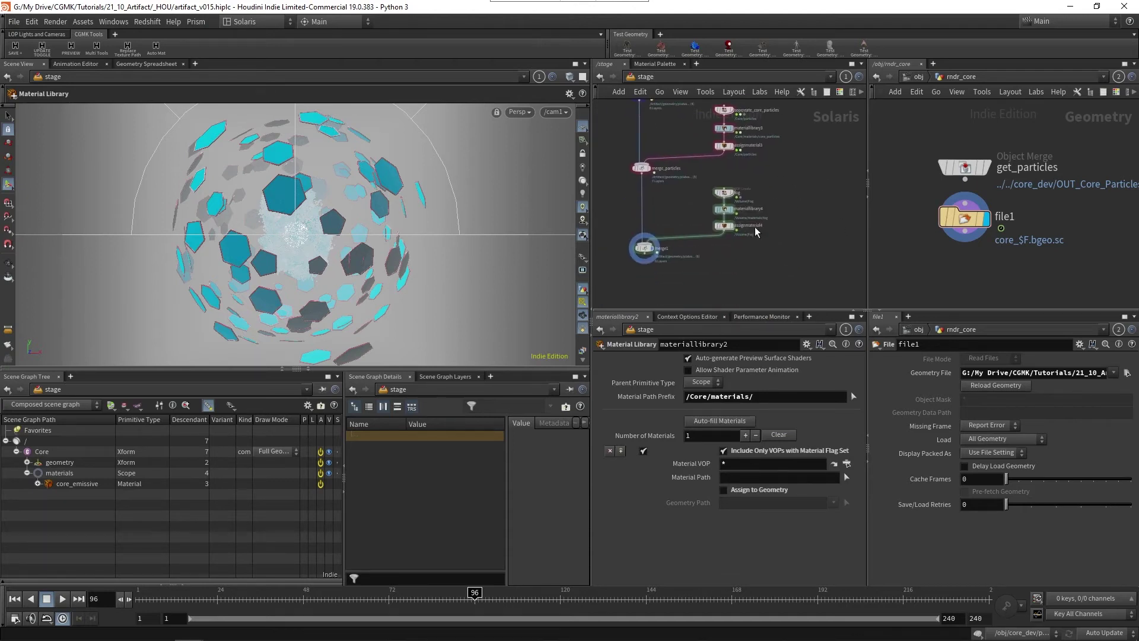
scroll(729, 227, up, 4)
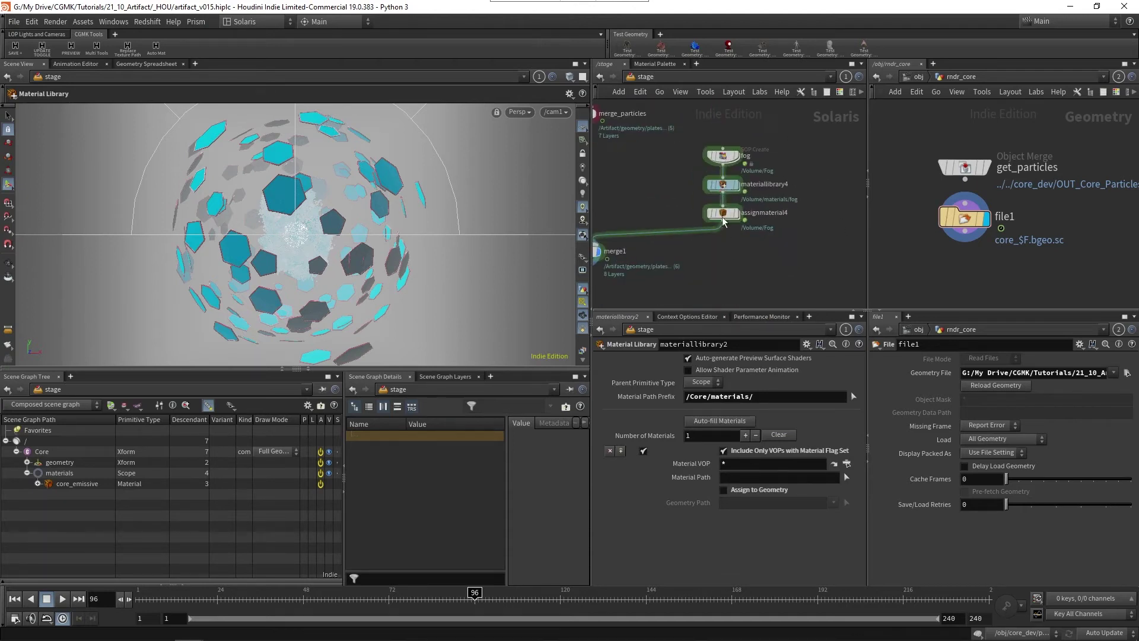
double_click(724, 185)
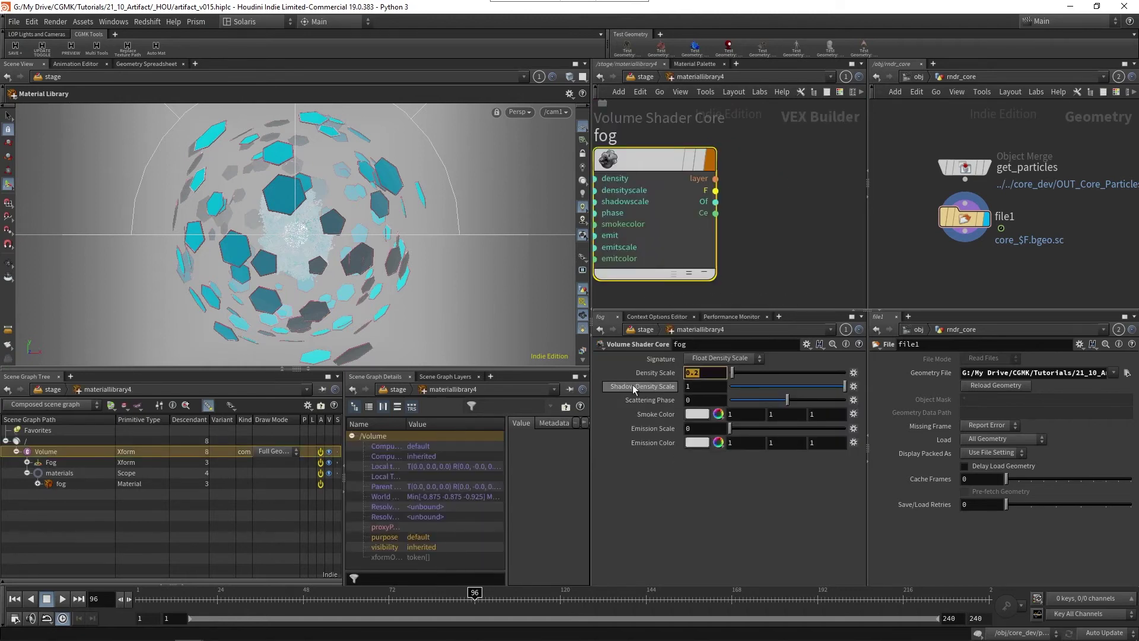
text(0.1)
key(Return)
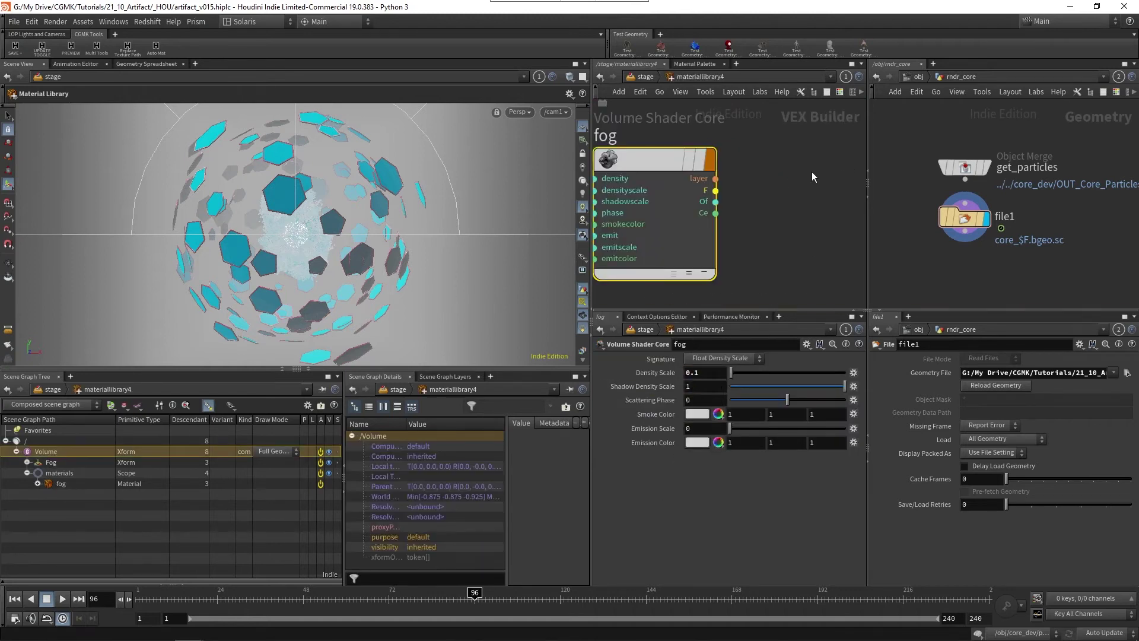
Set the fog shader's Scattering Phase to -0.2
double_click(704, 400)
text(-0.)
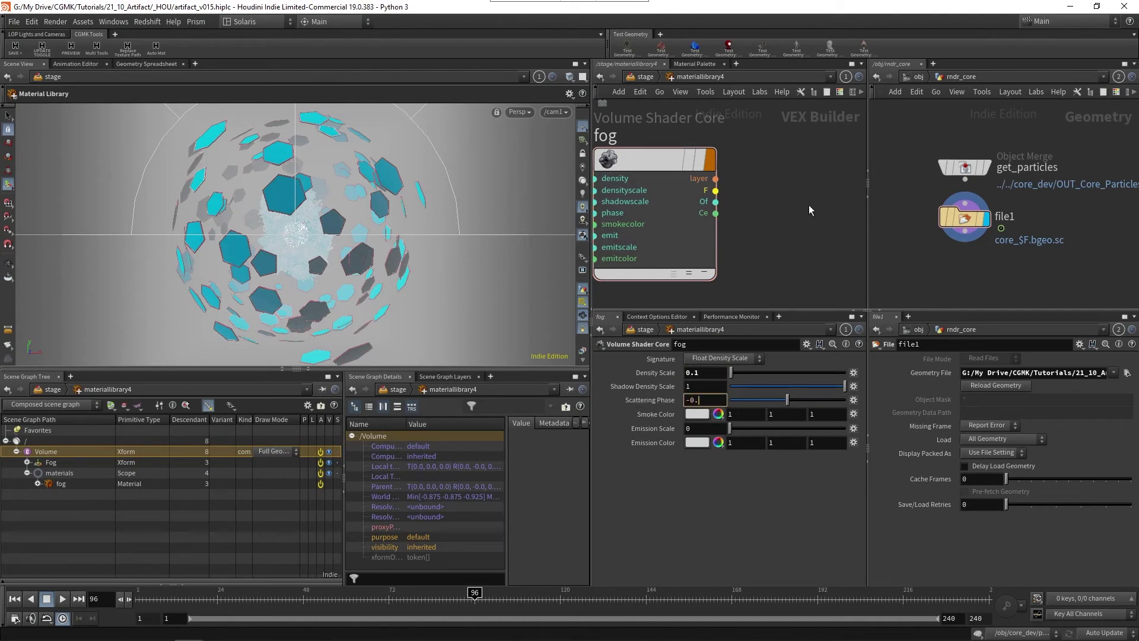
text(2)
key(Return)
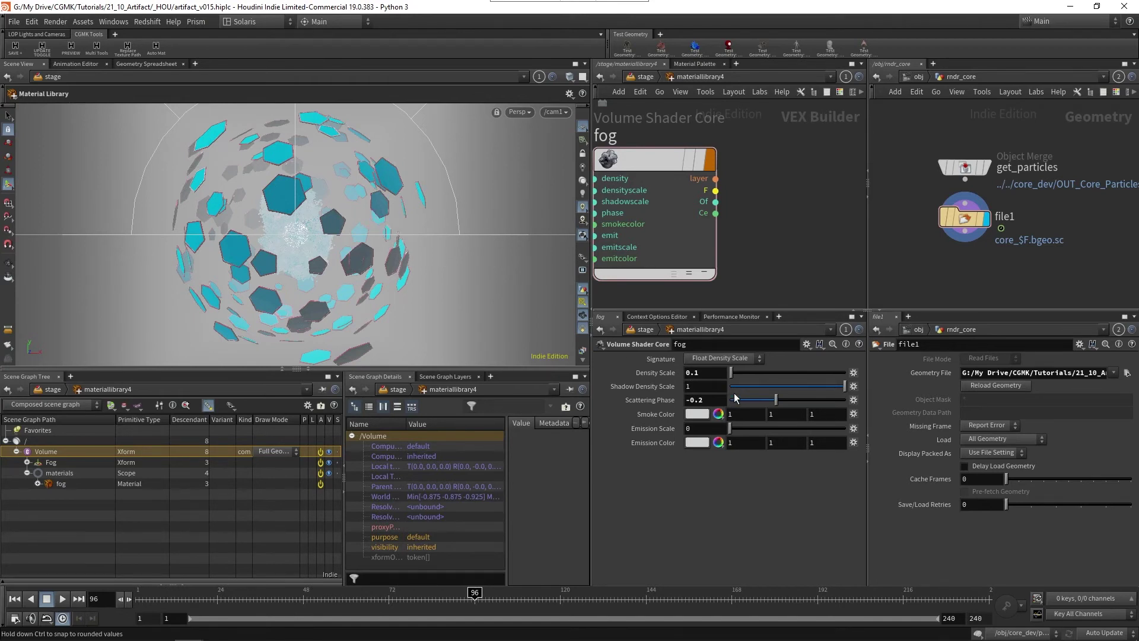
Try the fog shader's Scattering Phase at both ends of its range, and restore it to -0.2
drag(775, 400, 653, 400)
drag(732, 399, 866, 400)
click(701, 400)
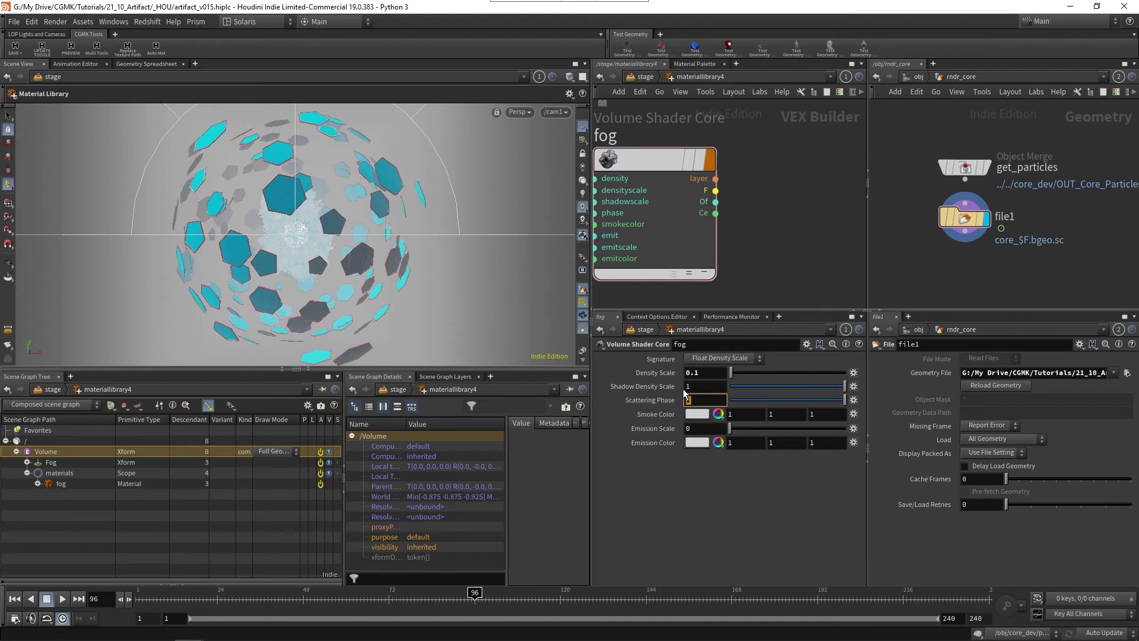
text(-0.2)
key(Return)
Return to the stage and render the viewport with Karma to check the adjusted fog and lighting
middle_drag(786, 234, 821, 233)
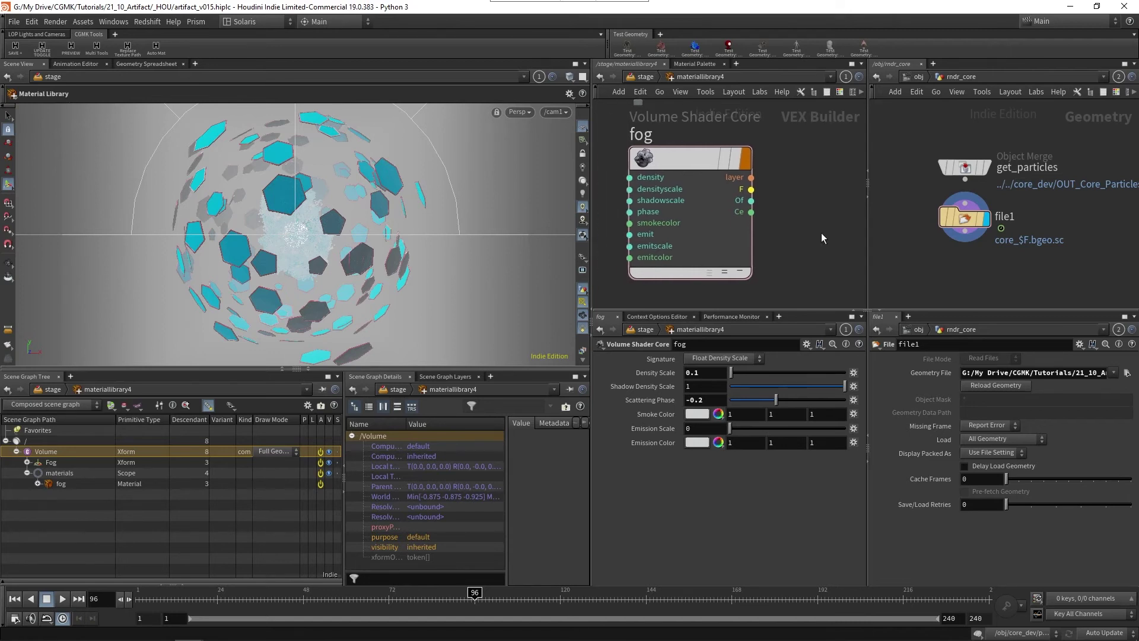
key(u)
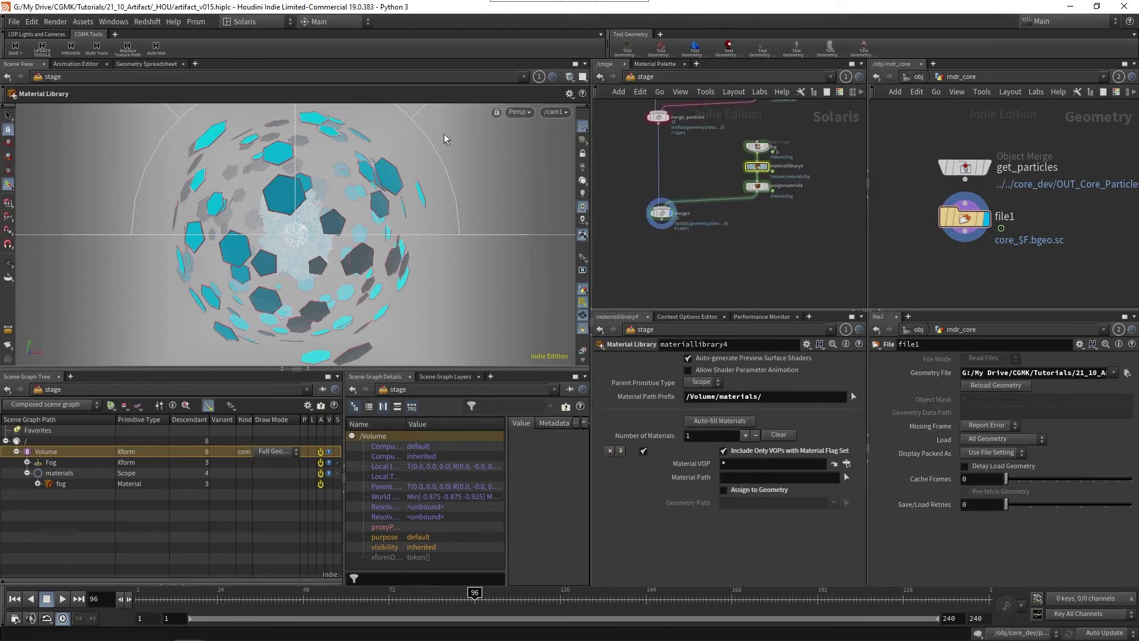
key(alt+2)
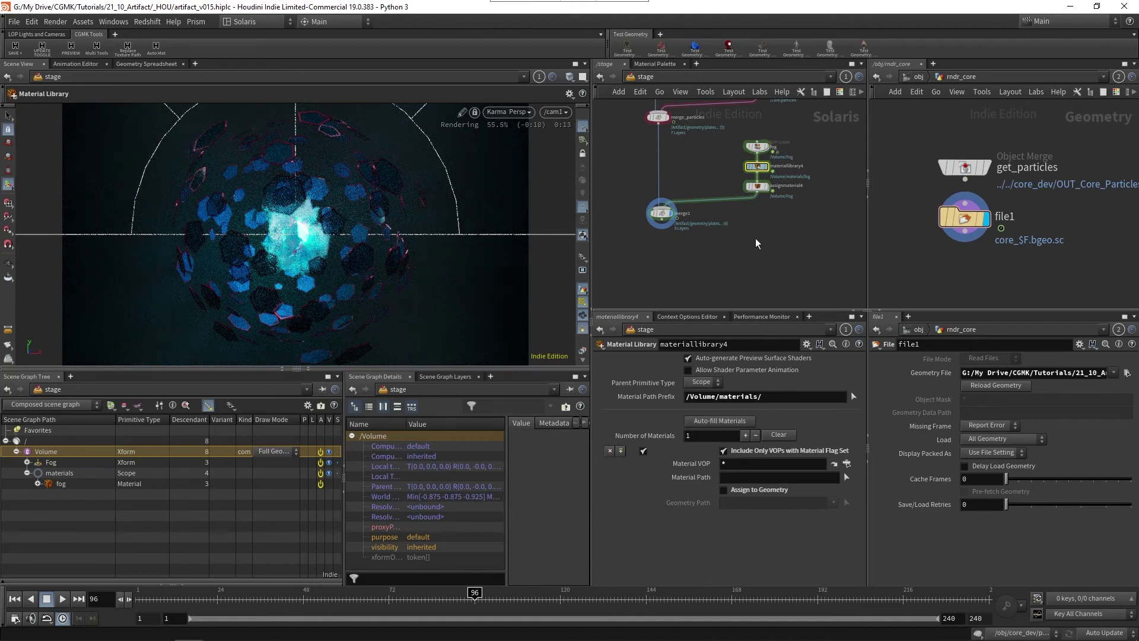
Switch the viewport from the Karma render back to the regular shaded display
middle_drag(700, 186, 698, 194)
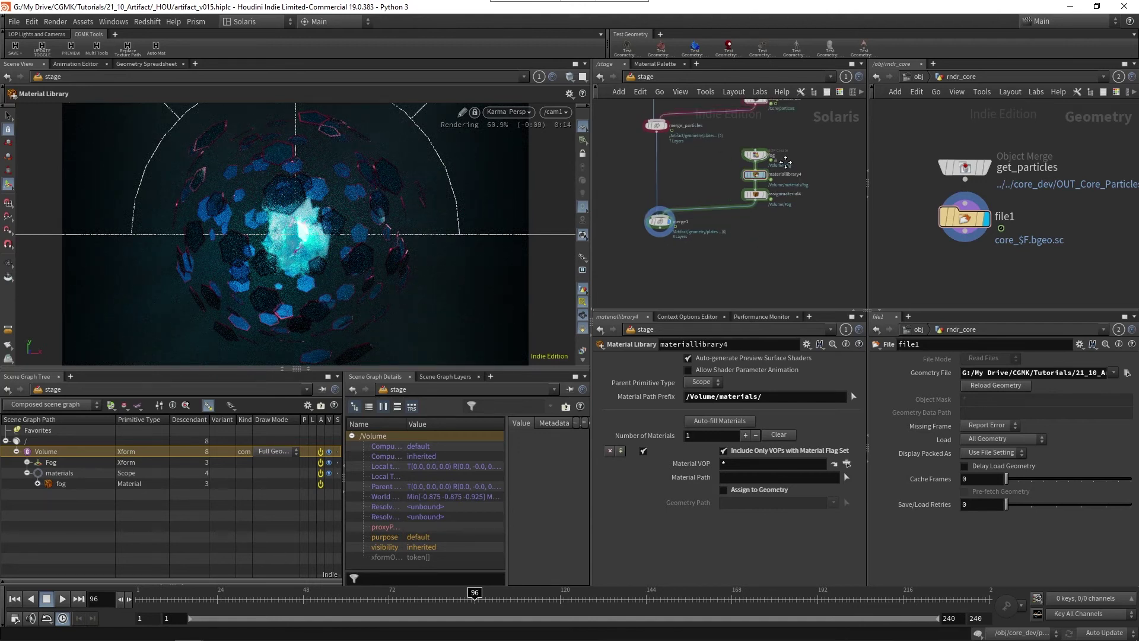
scroll(786, 167, down, 3)
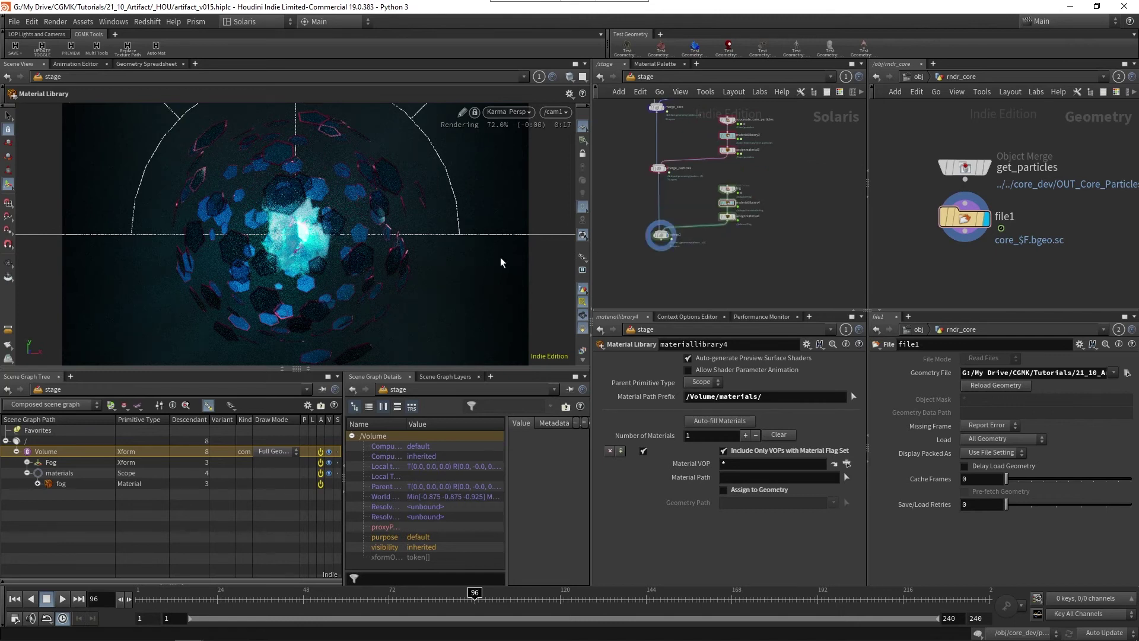
key(alt+1)
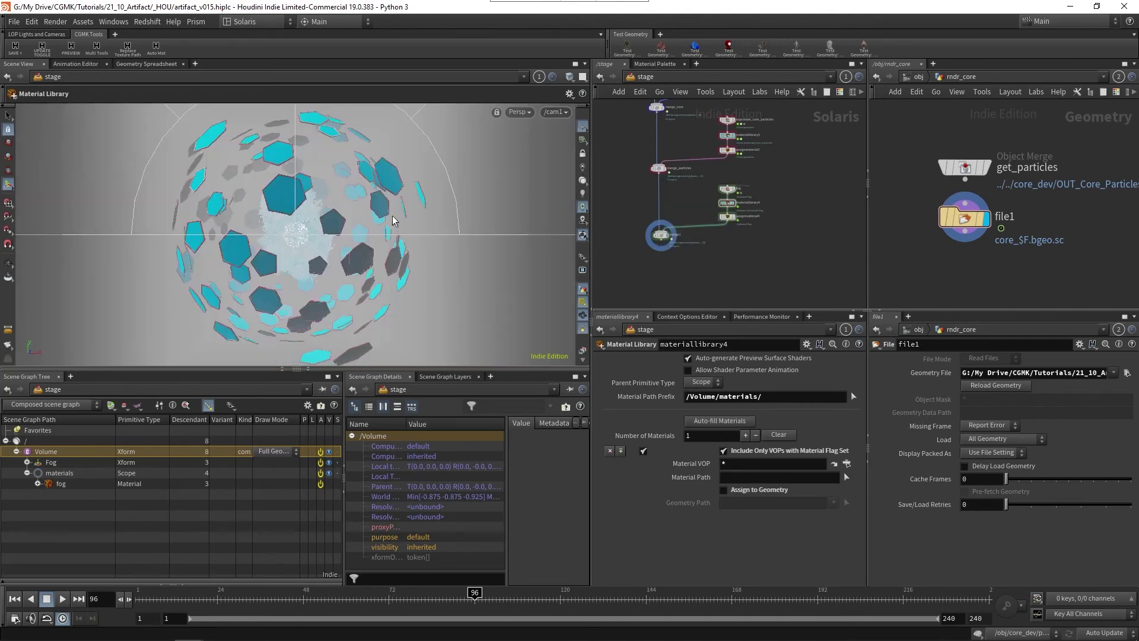
Set the Emission Intensity of the core_emissive shader inside the core's Material Library to 50, and return to the stage
middle_drag(803, 113, 764, 229)
middle_drag(748, 121, 762, 160)
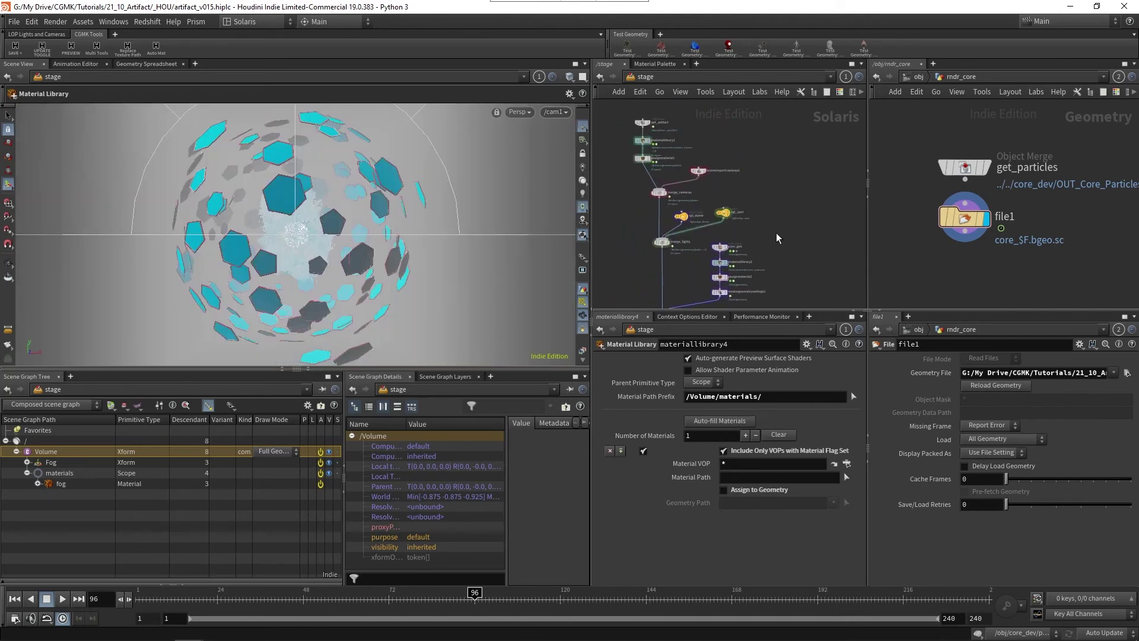
scroll(682, 191, up, 5)
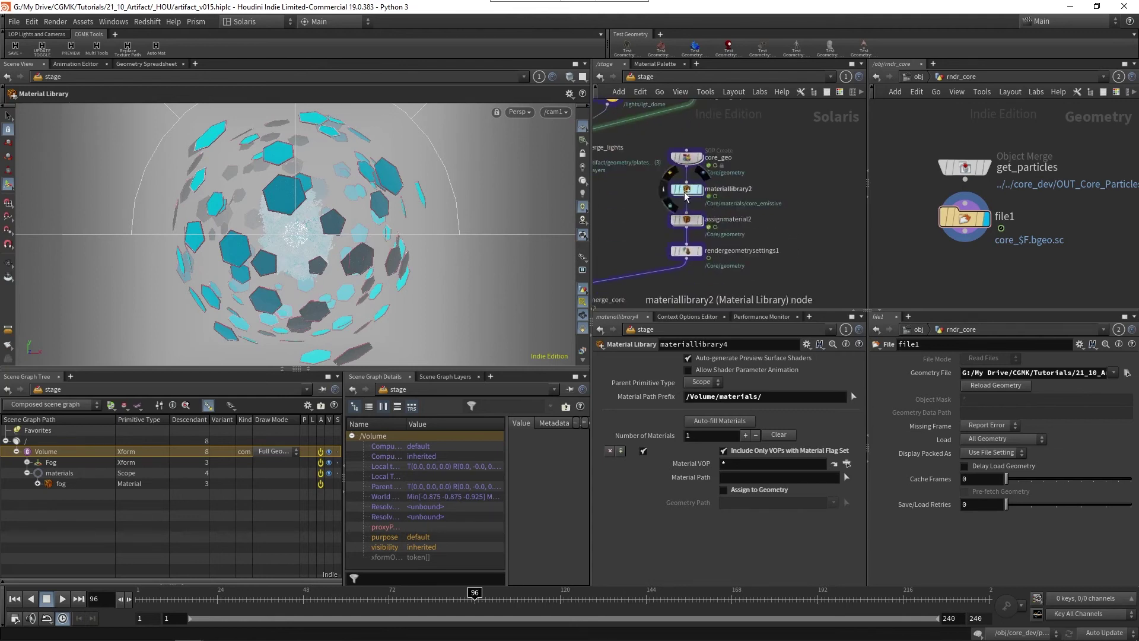
double_click(683, 191)
click(724, 426)
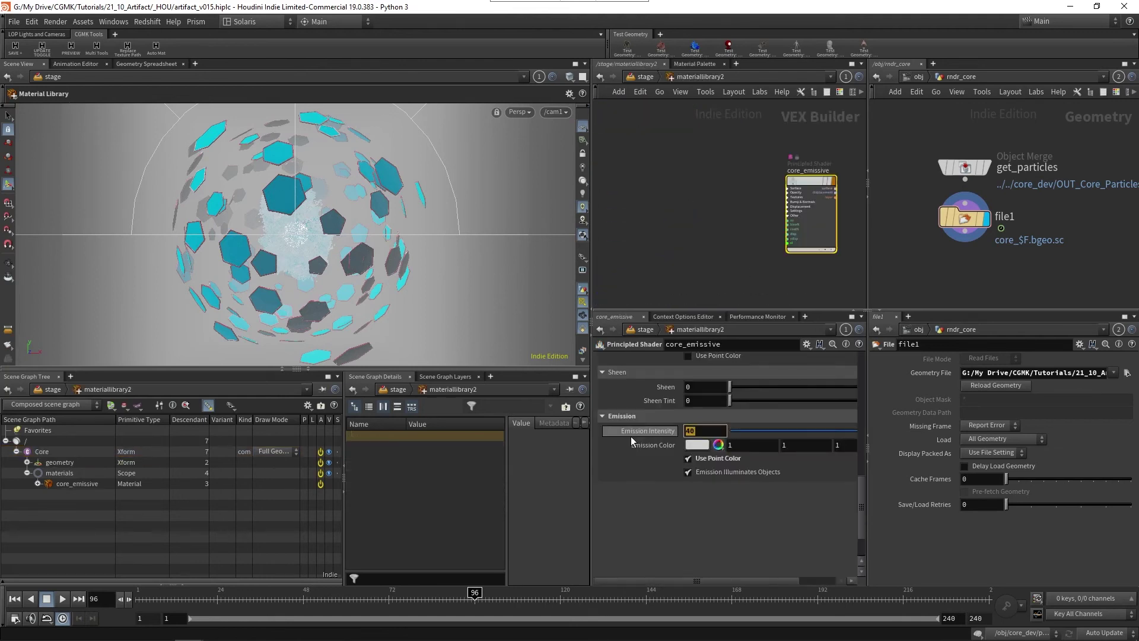
key(Return)
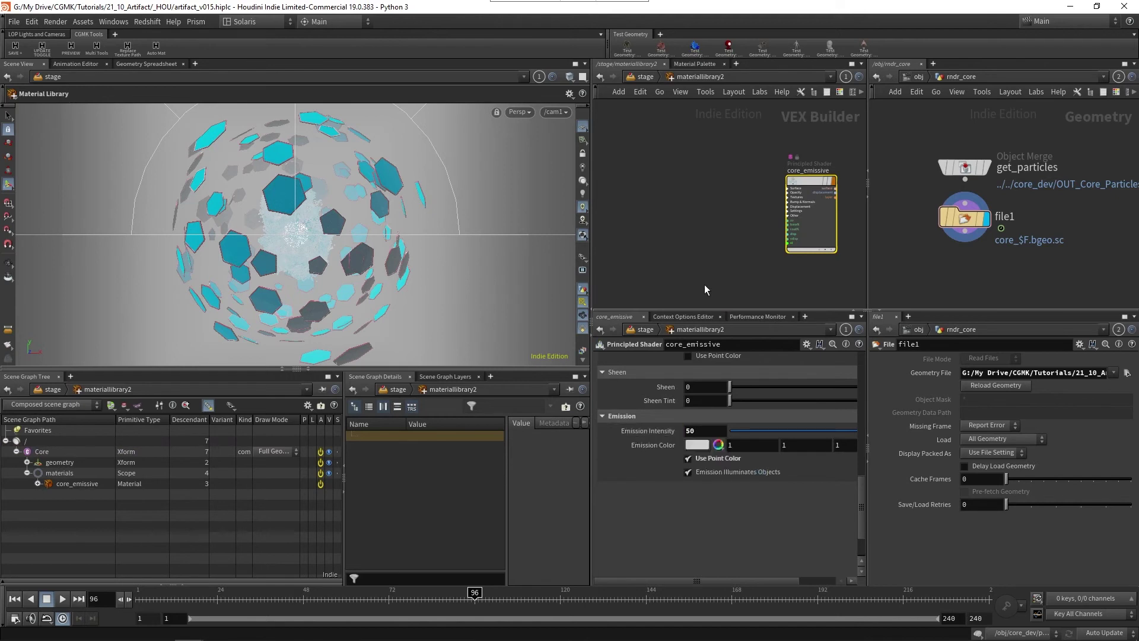
key(u)
Create a Karma render node below the final merge at the end of the stage network
middle_drag(833, 244, 825, 215)
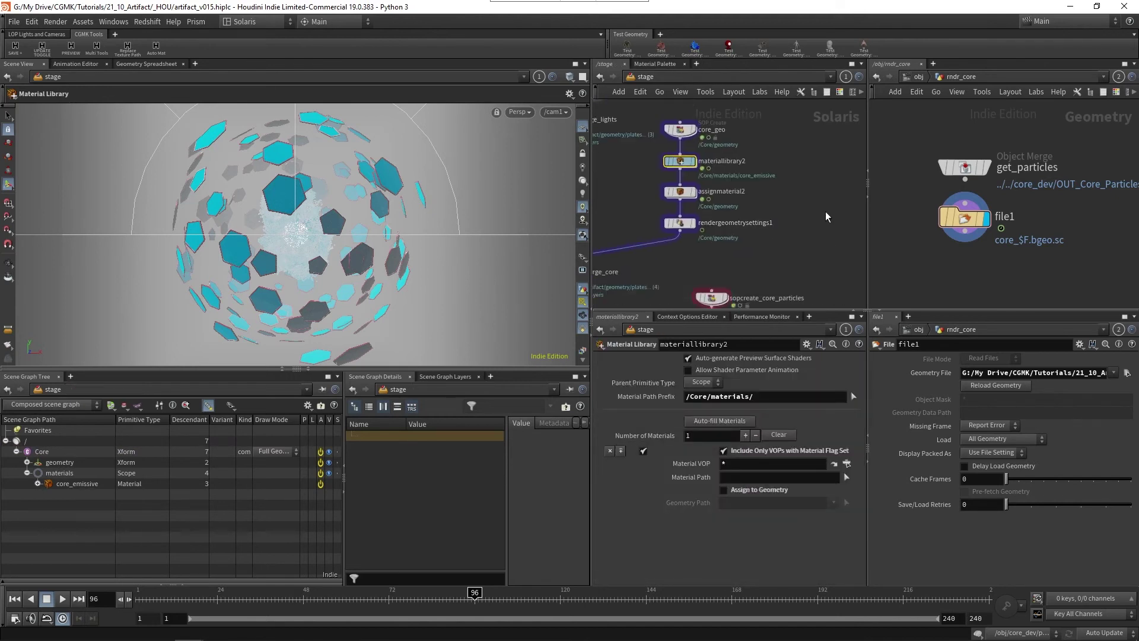
scroll(826, 213, down, 6)
middle_drag(785, 305, 771, 255)
scroll(766, 273, up, 5)
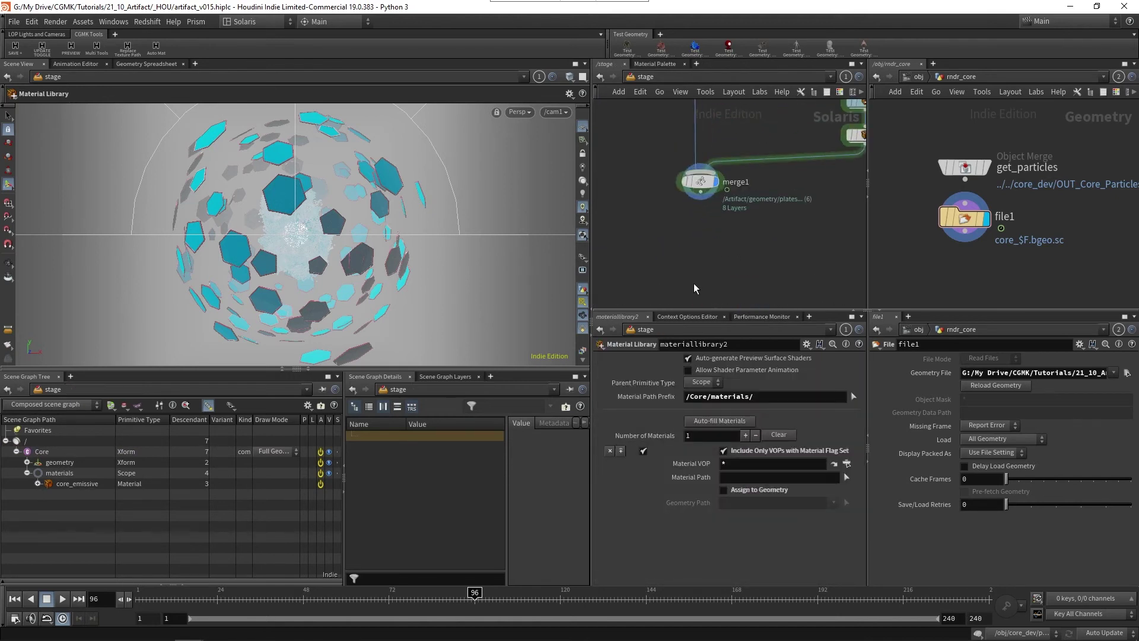
key(Tab)
text(karma)
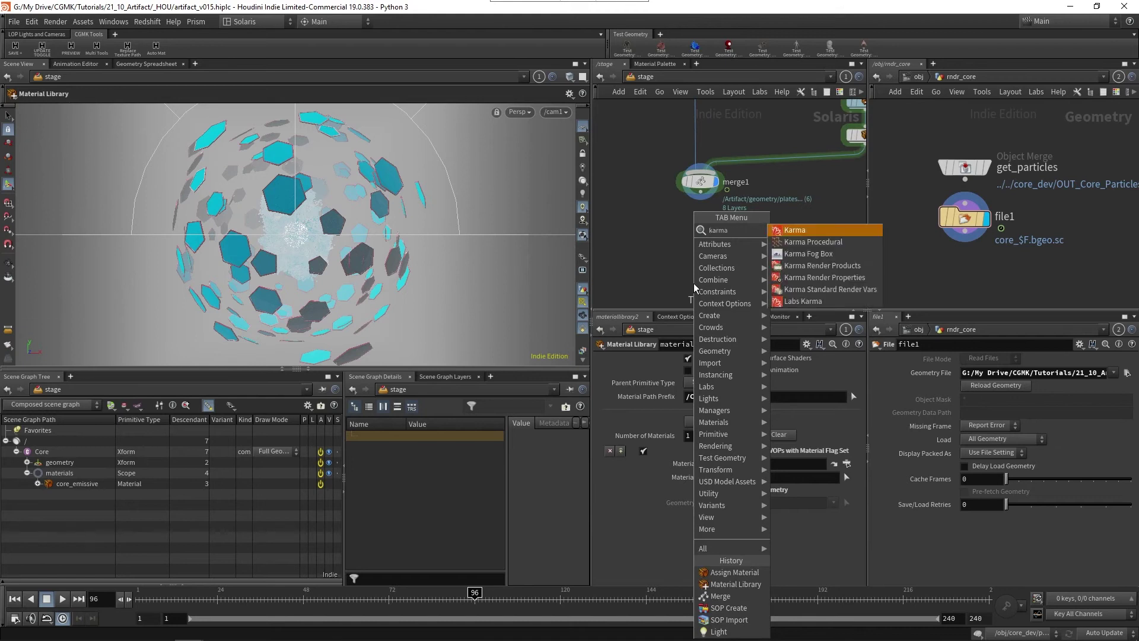
key(Return)
click(694, 282)
Connect the final merge to the Karma node's first input, make Karma the displayed node and align it under the merge
click(688, 274)
click(700, 193)
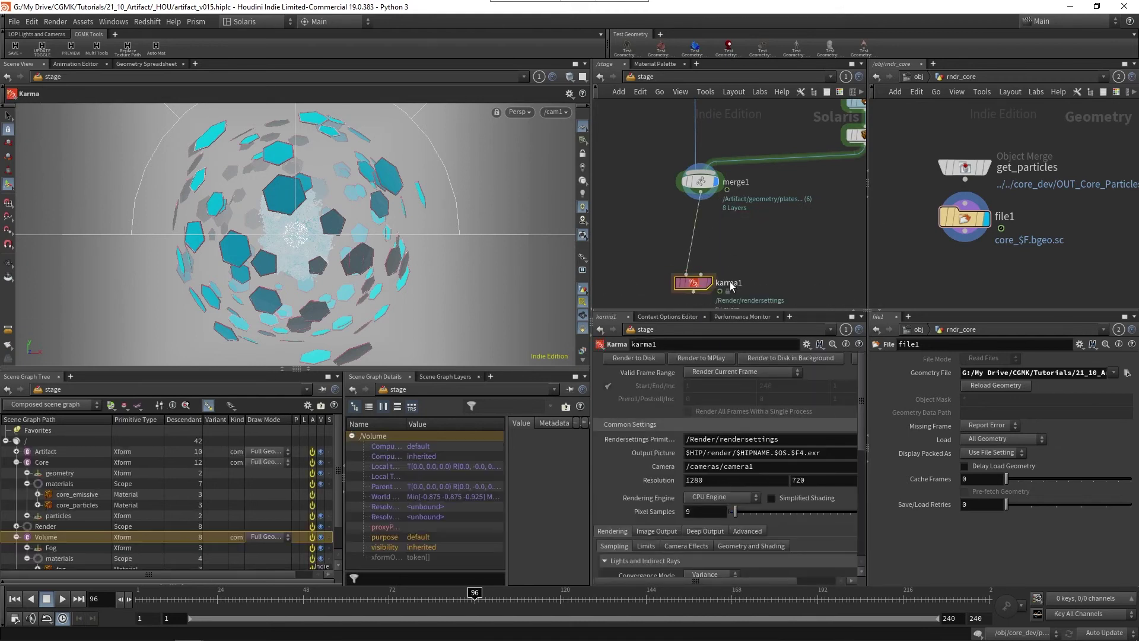
click(710, 285)
drag(695, 284, 702, 271)
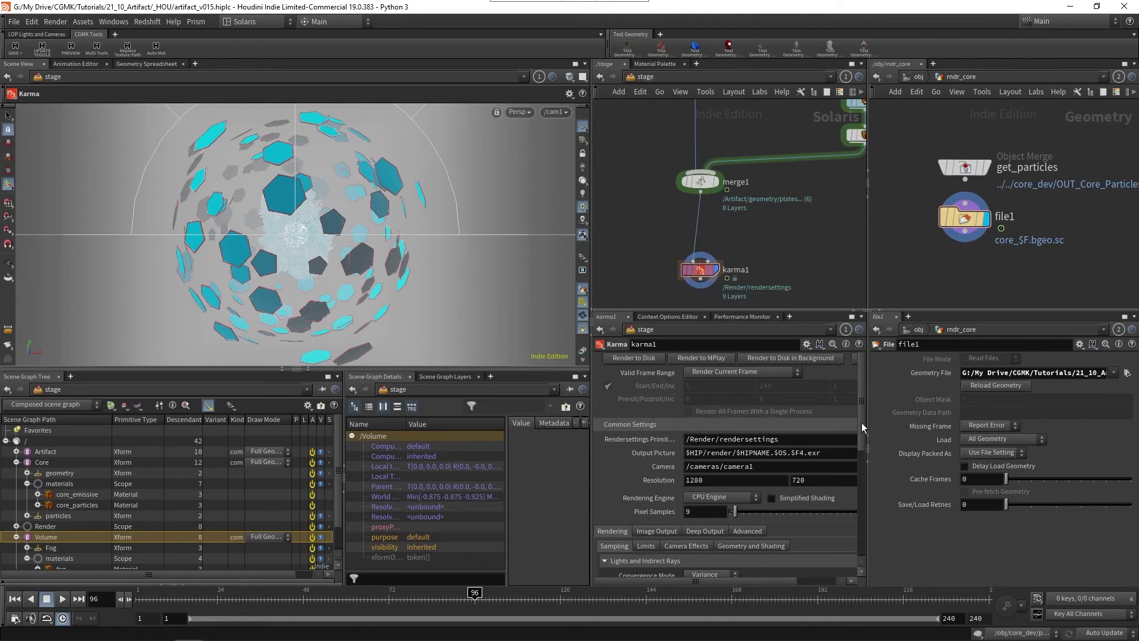
Widen the Karma node's parameter area and set its render Camera to /cam1
mouse_move(862, 422)
mouse_down()
mouse_move(867, 451)
mouse_move(866, 437)
mouse_up()
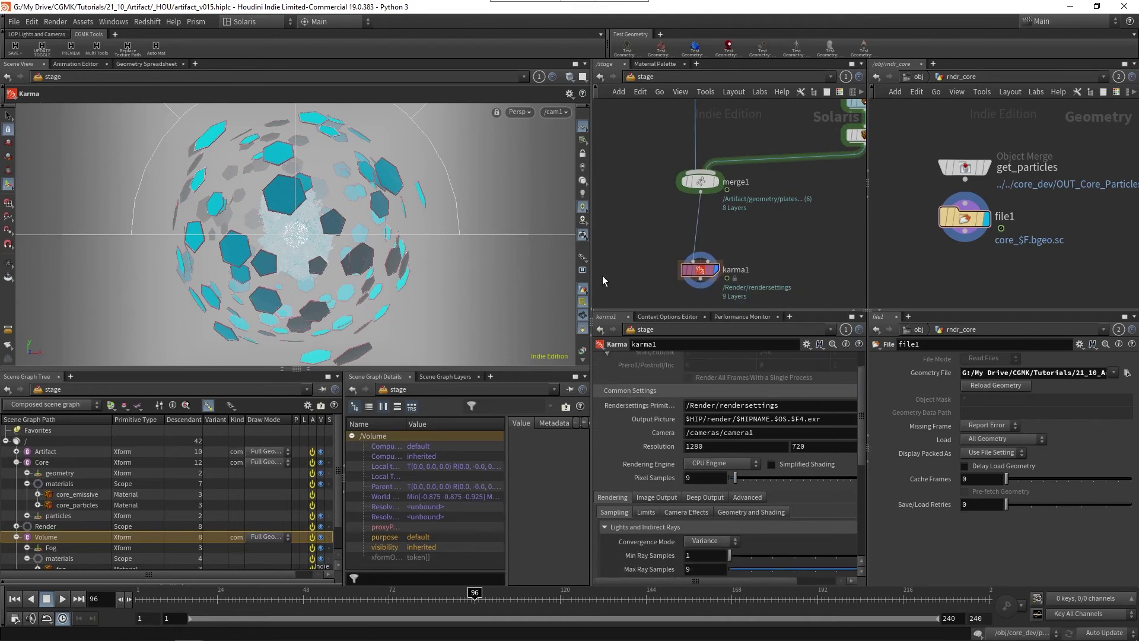
drag(556, 268, 522, 268)
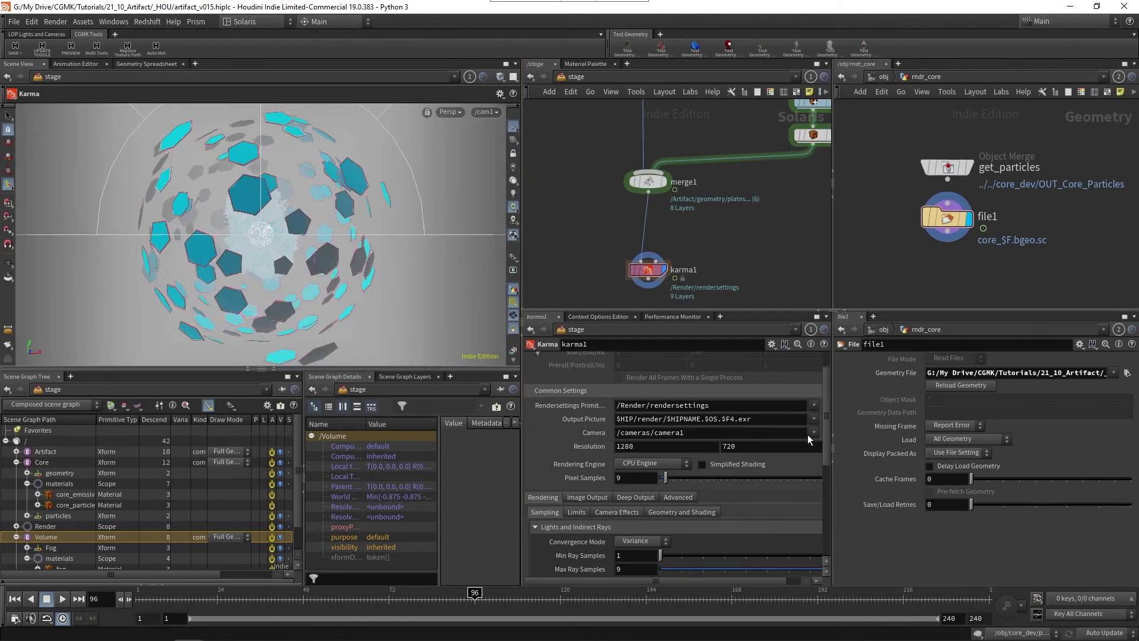
click(821, 444)
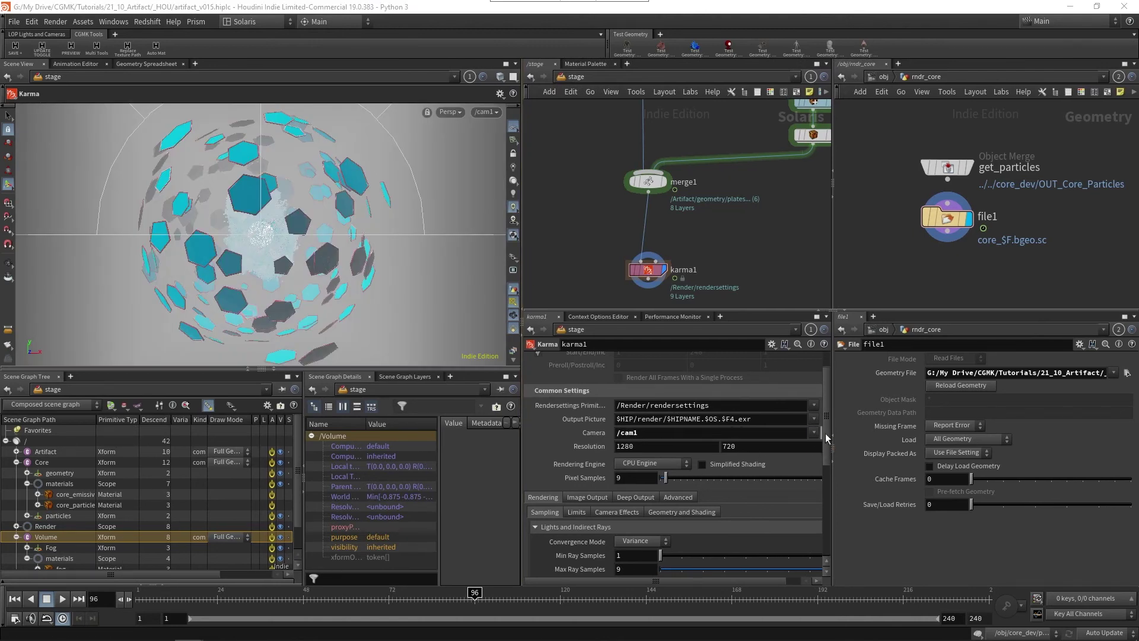
drag(733, 581, 758, 582)
click(816, 446)
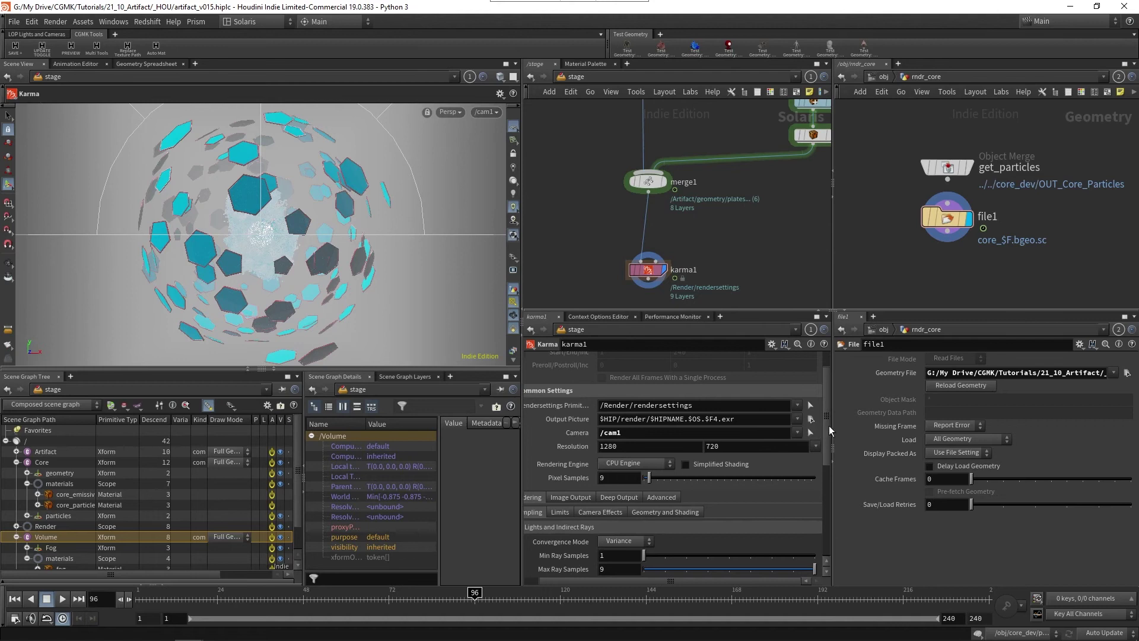
Set the Karma node's Pixel Samples to 16 and its Max Ray Samples to 8
drag(829, 427, 826, 452)
click(579, 416)
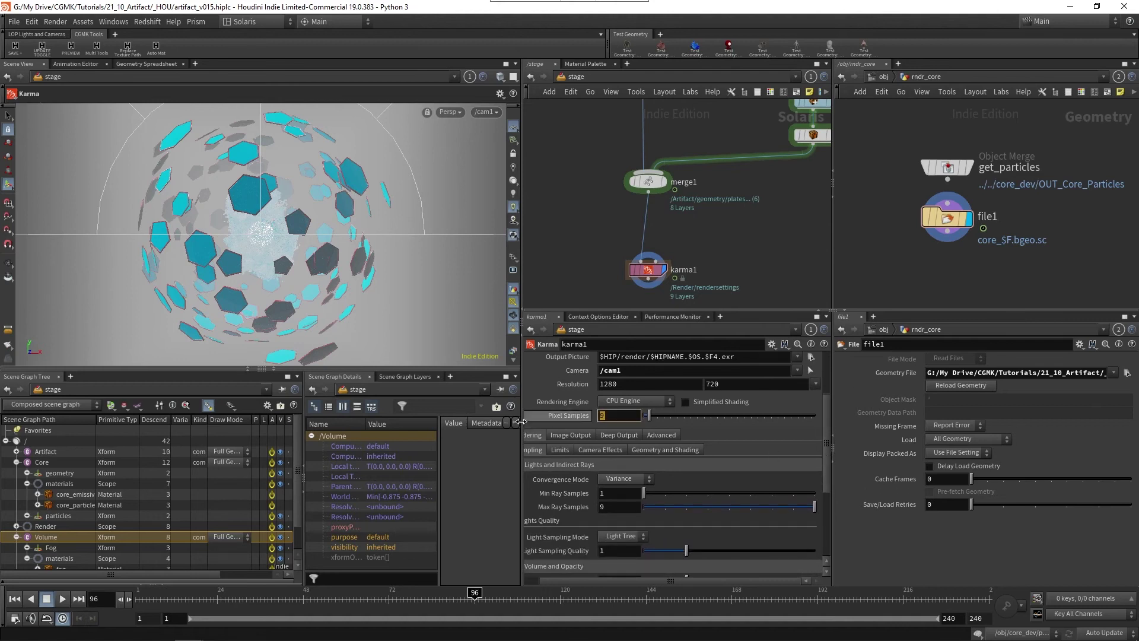
text(16)
key(Return)
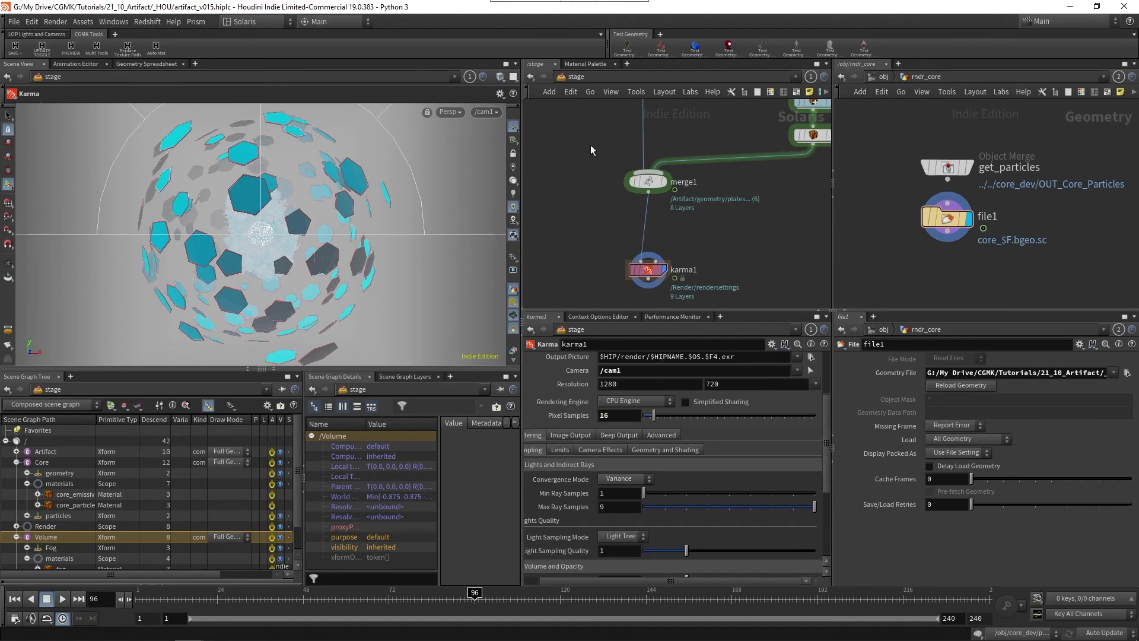
scroll(829, 427, down, 1)
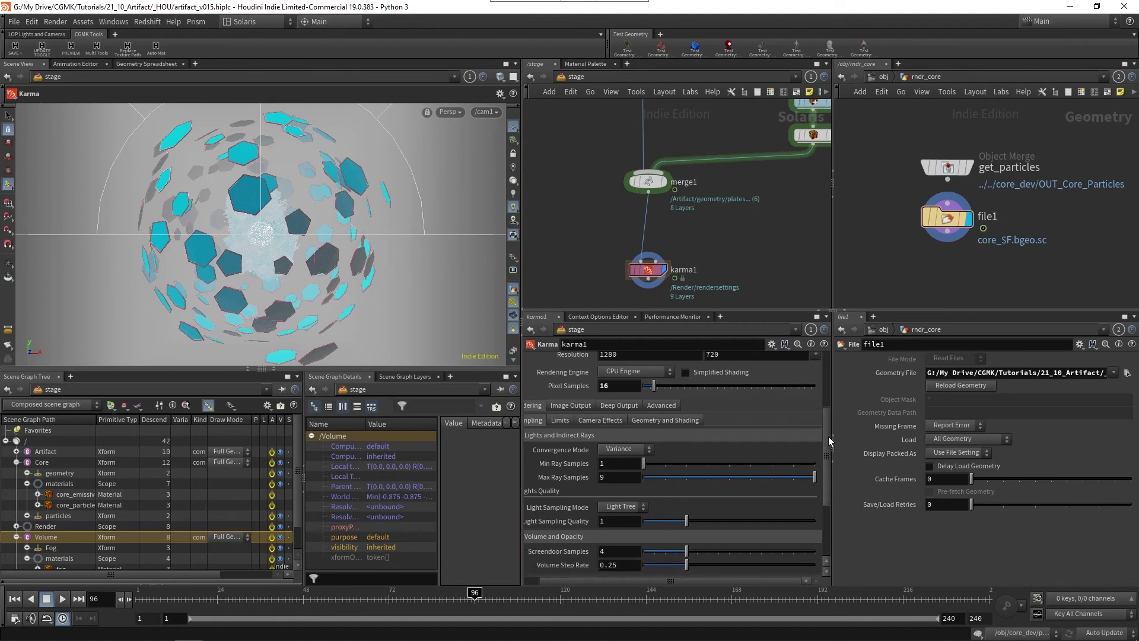
click(606, 477)
text(8)
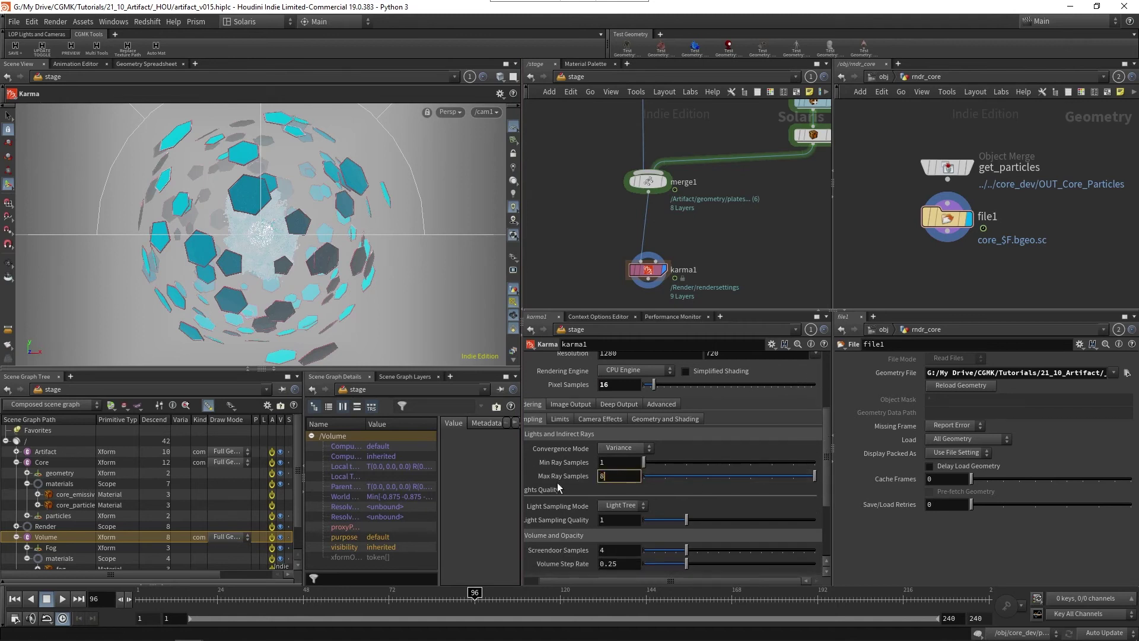
key(Return)
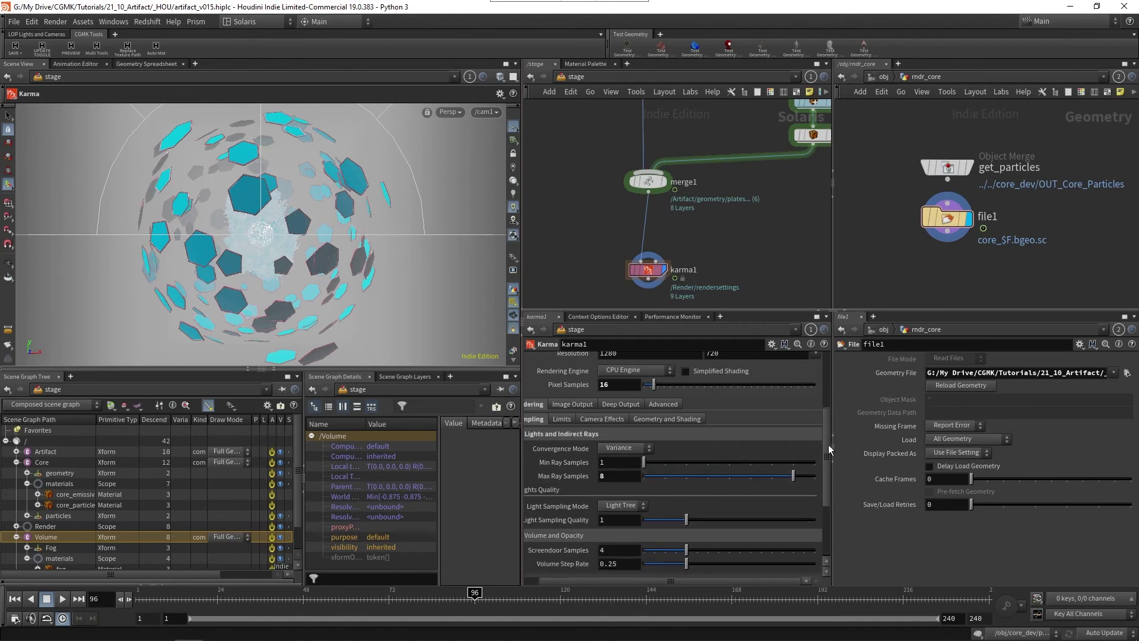
Show Karma's ray limits, go to frame 24 and render the viewport with Karma
scroll(827, 455, down, 1)
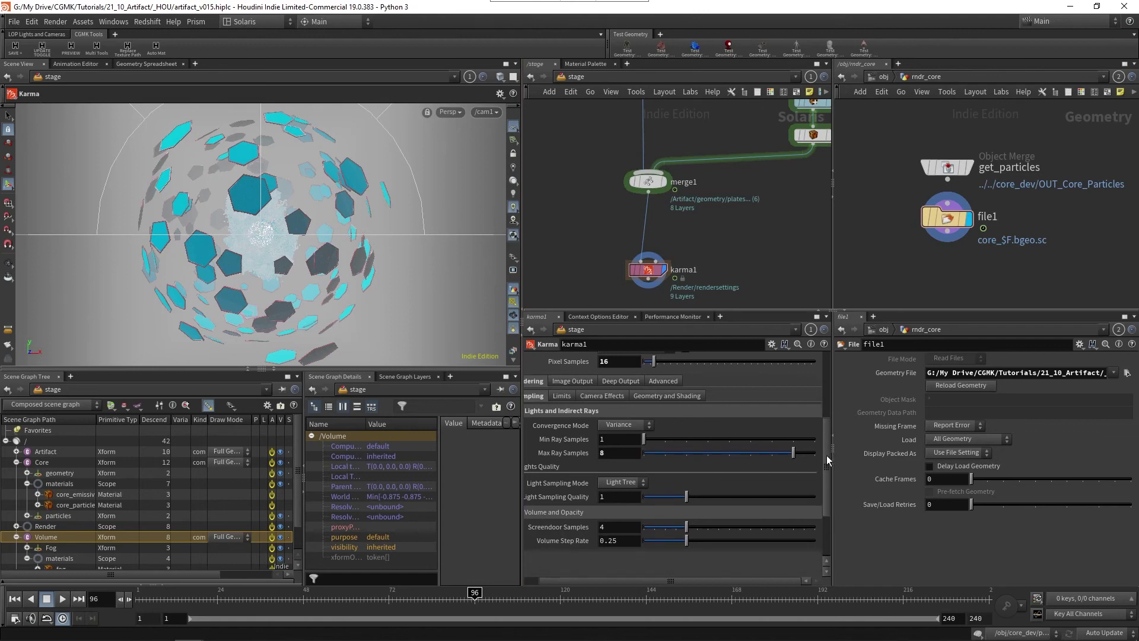
click(559, 396)
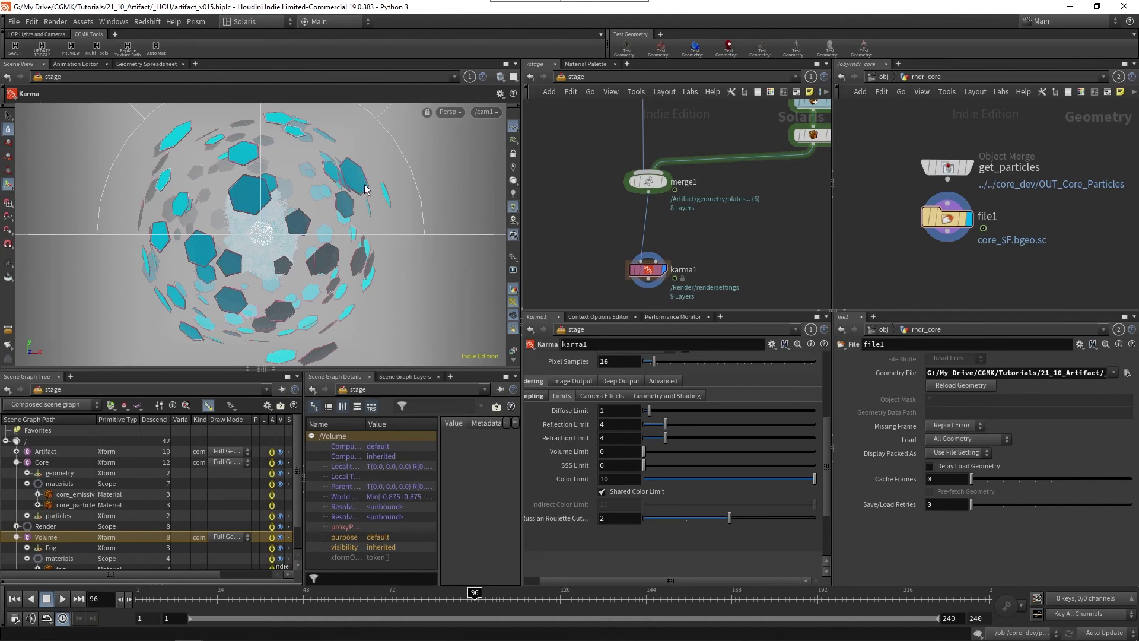
click(217, 597)
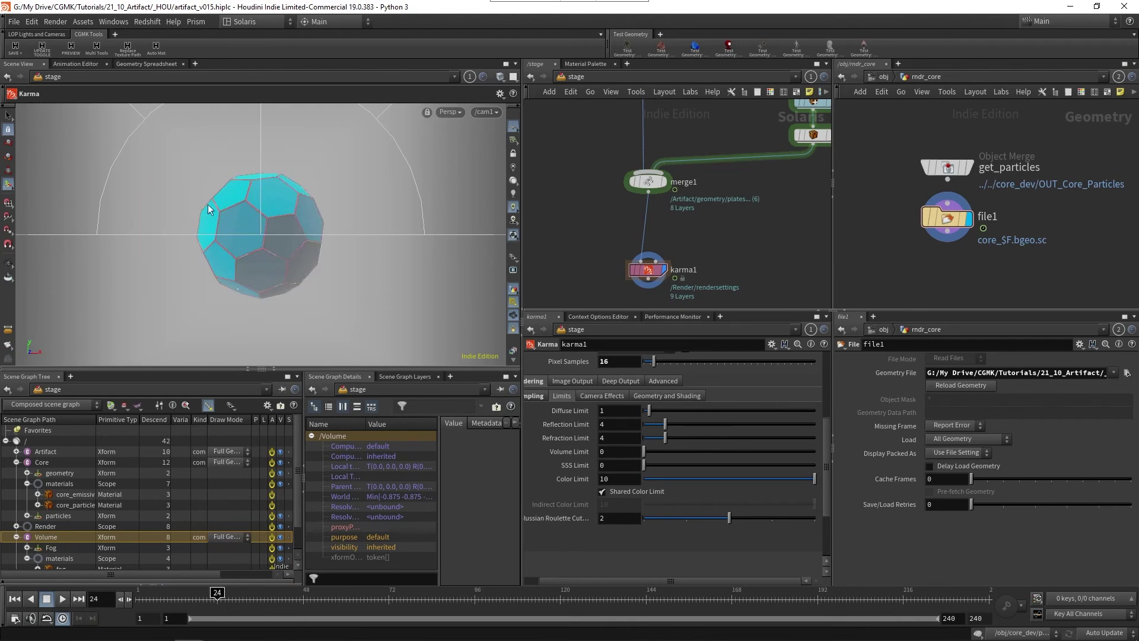
click(457, 114)
click(463, 155)
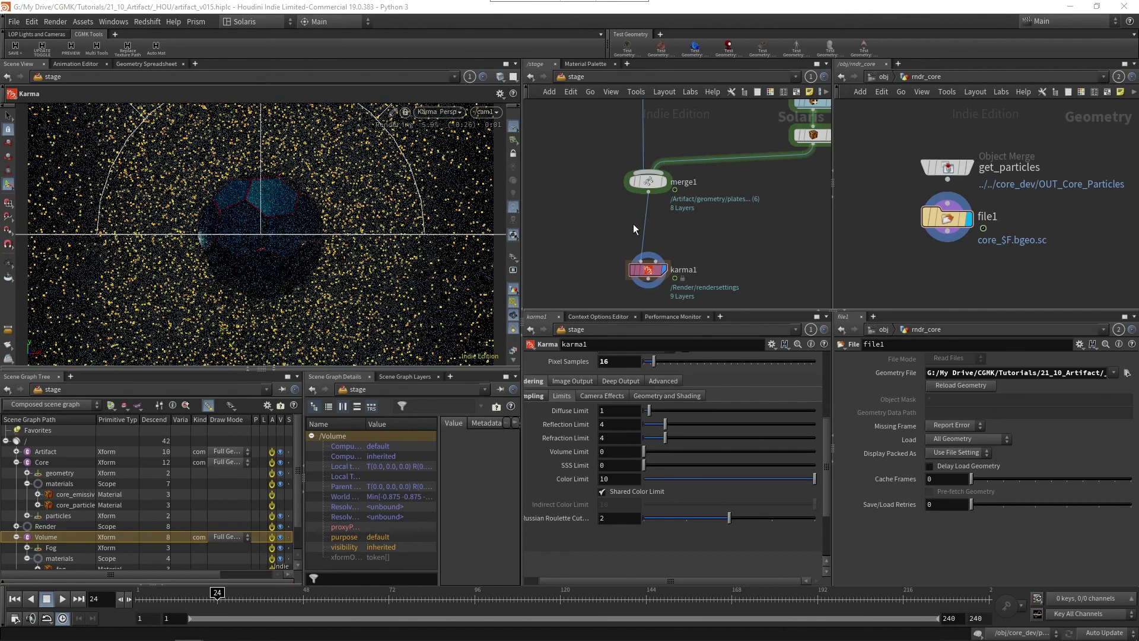
Bypass the final merge so the artifact renders without the fog, and reselect the Karma node
mouse_move(646, 179)
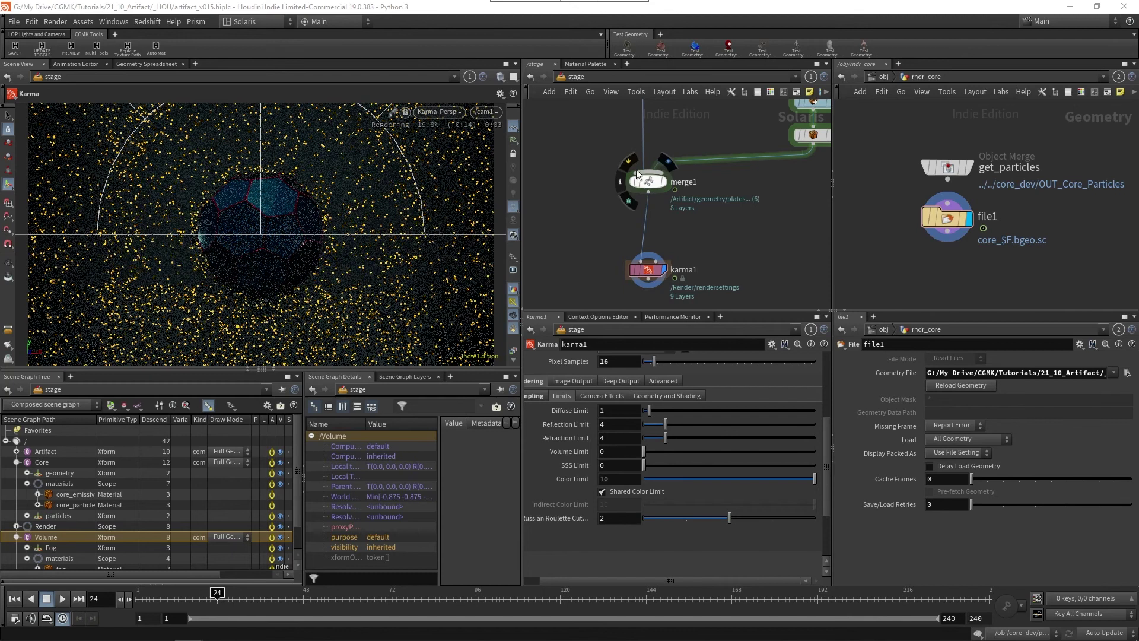
click(629, 158)
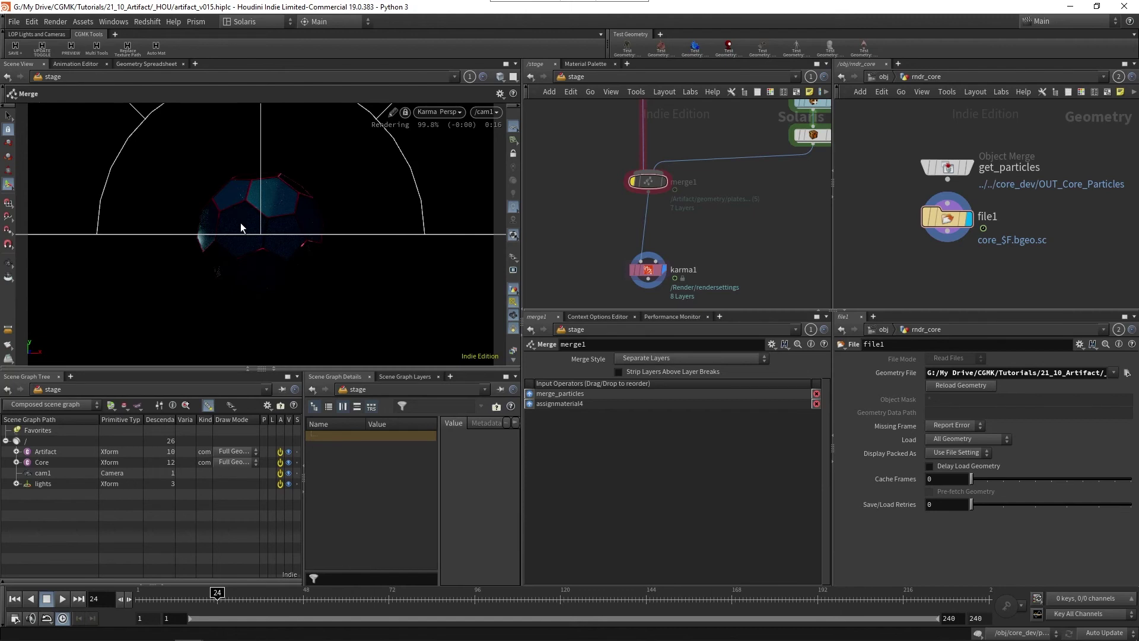
click(653, 267)
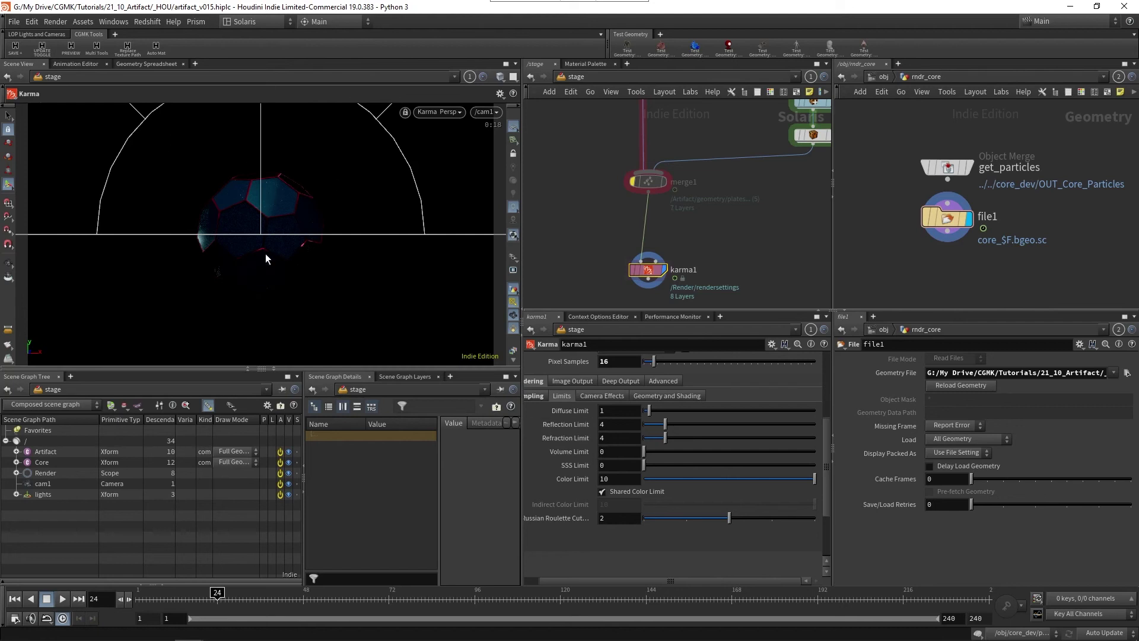
Set the Karma node's Refraction Limit to 8
drag(618, 438, 567, 441)
text(8)
key(Return)
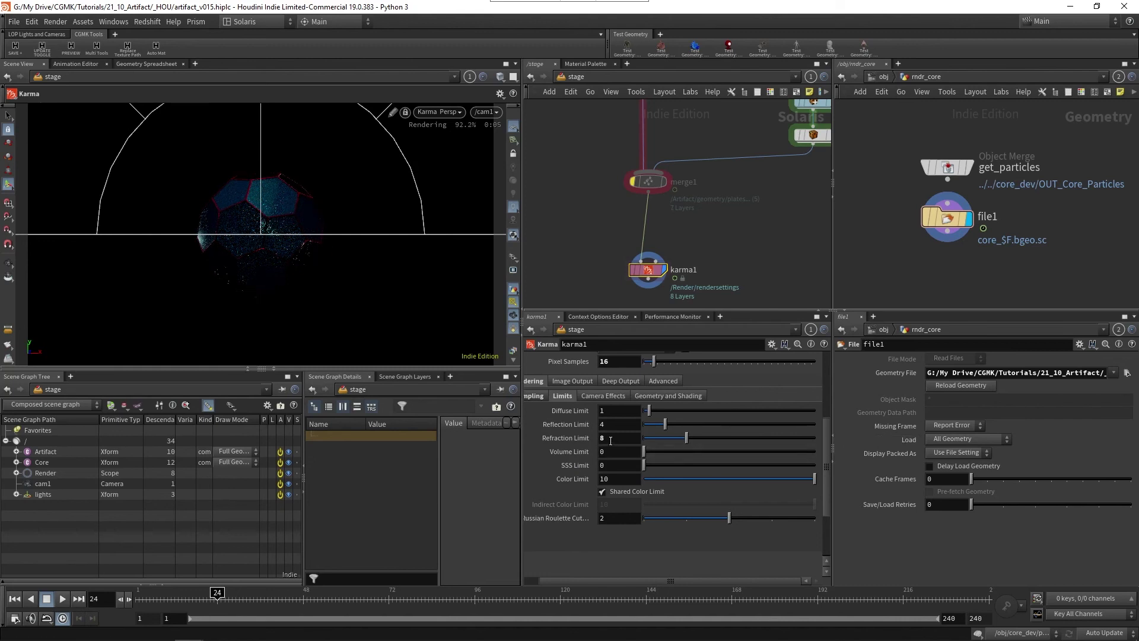
drag(612, 438, 555, 444)
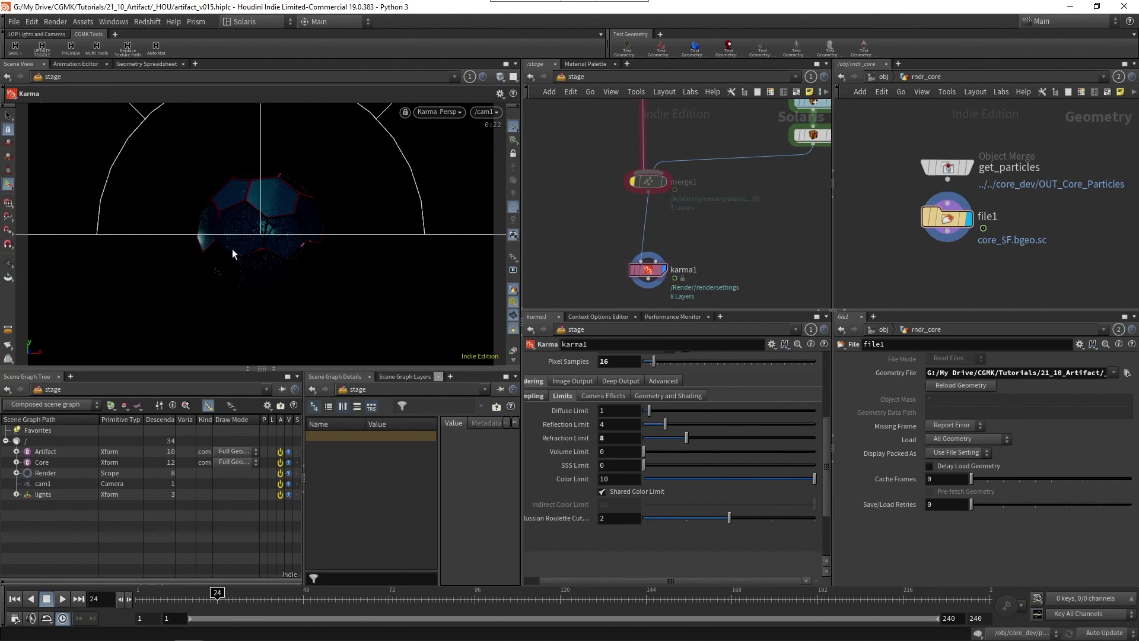
Try a Diffuse Limit of 4 on the Karma node, and restore it to 1
click(617, 411)
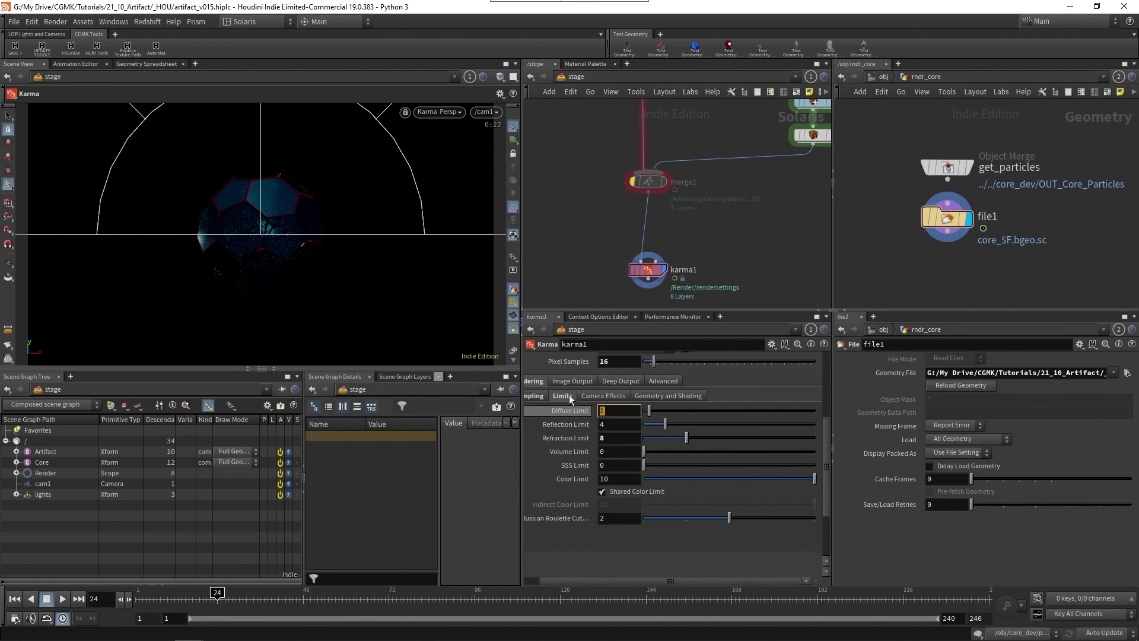
text(4)
key(Return)
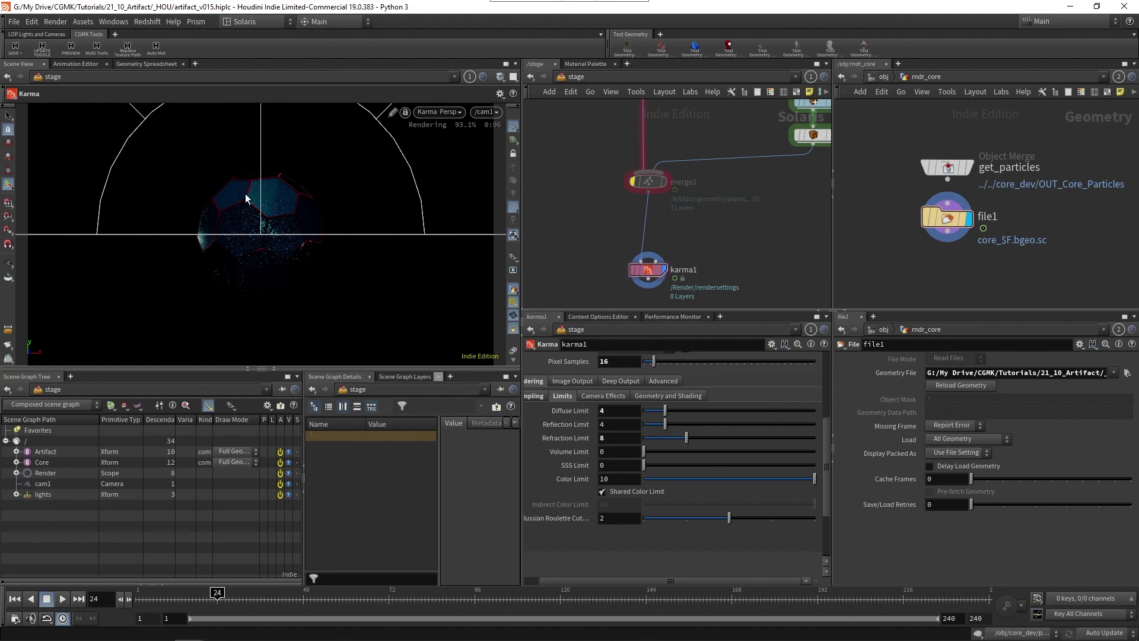
click(617, 409)
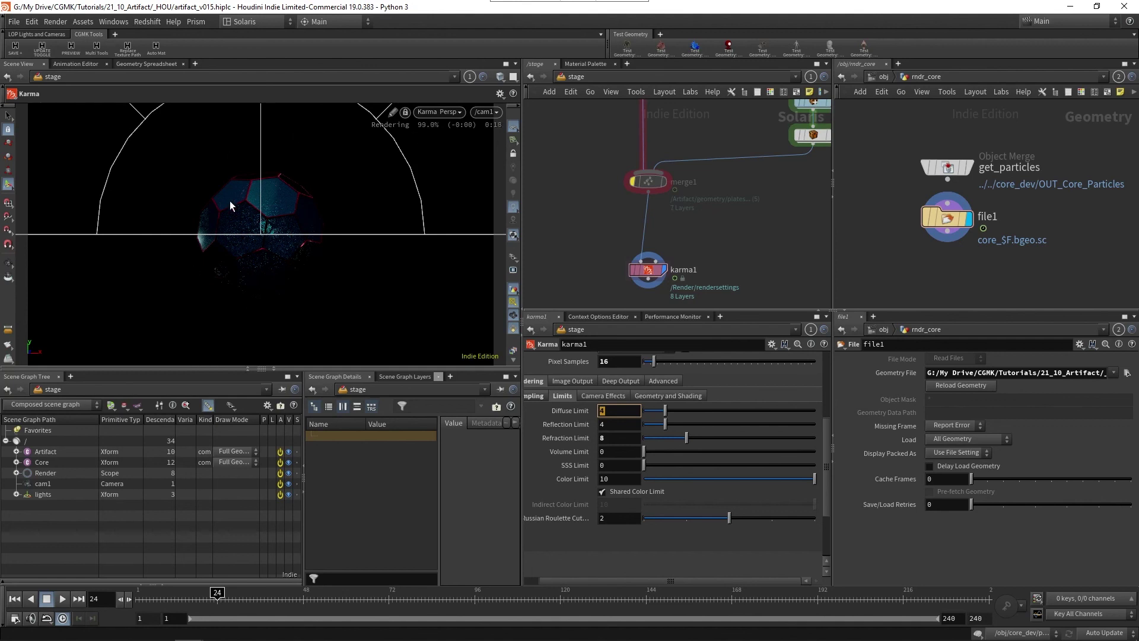
text(1)
key(Return)
Set Karma's Volume Step Rate to 0.2 and its Screendoor Samples to 8 in the sampling settings
click(596, 452)
click(536, 395)
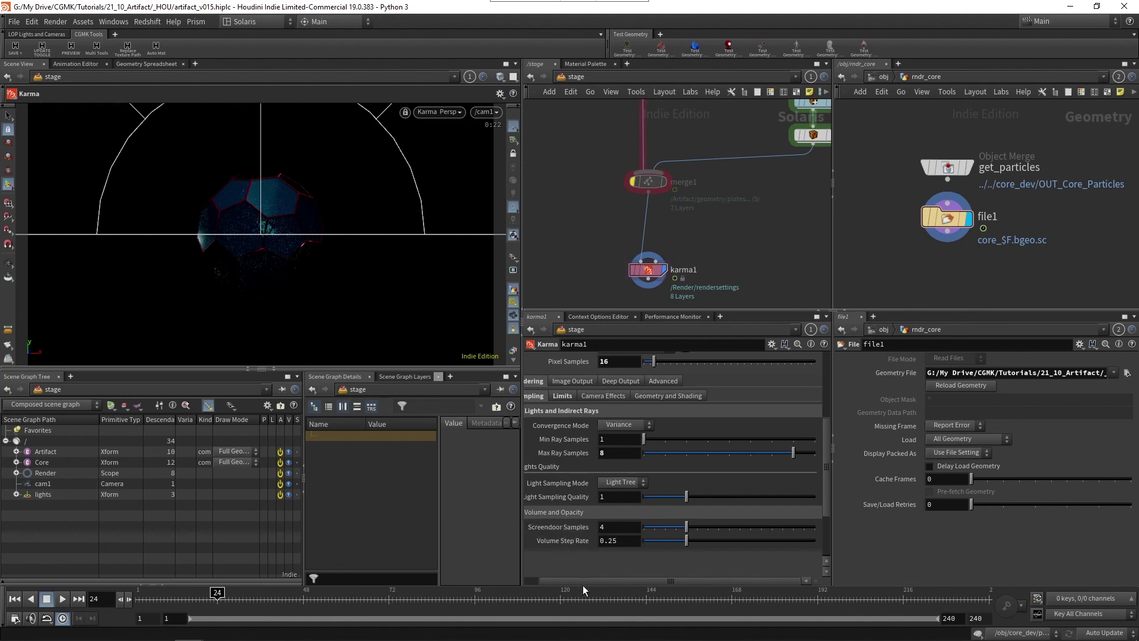
drag(584, 582, 551, 582)
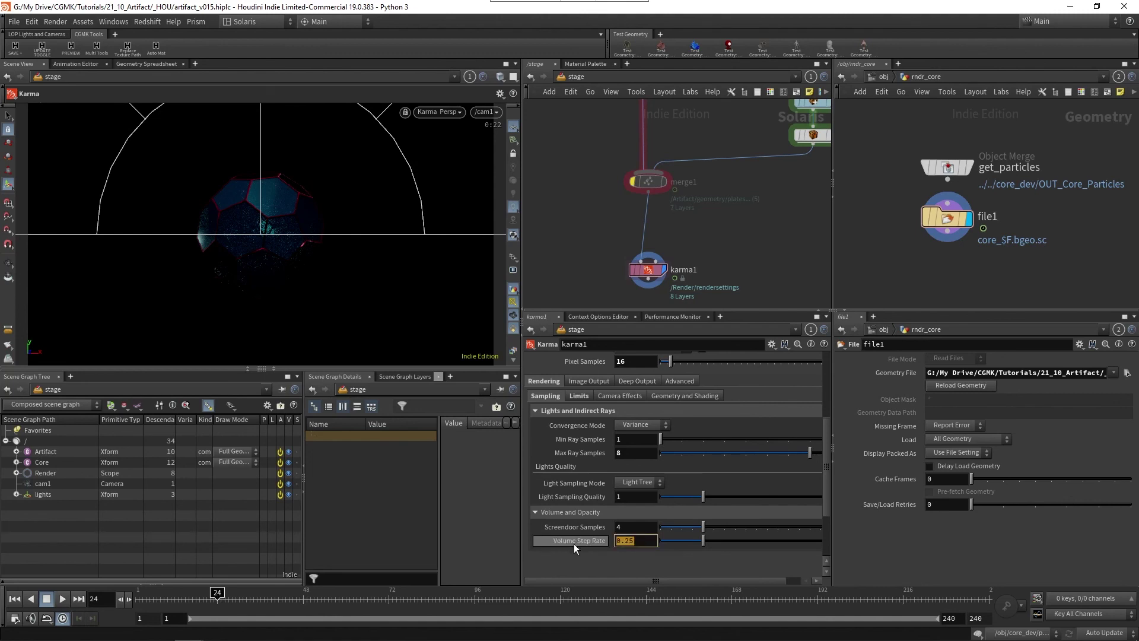
text(0.2)
key(Return)
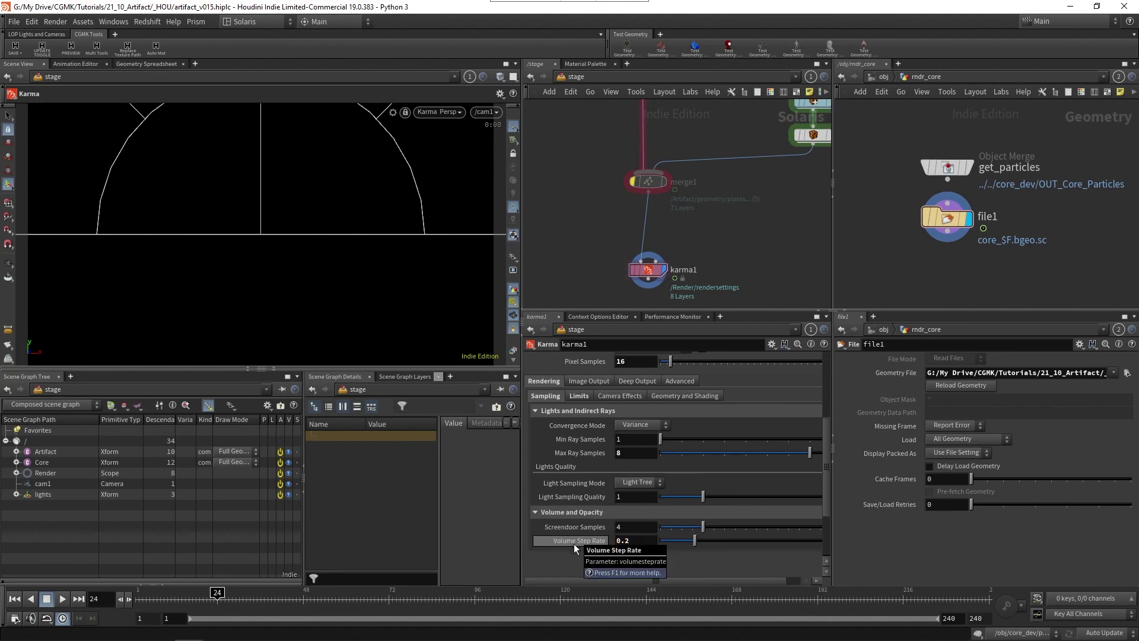
key(shift+Tab)
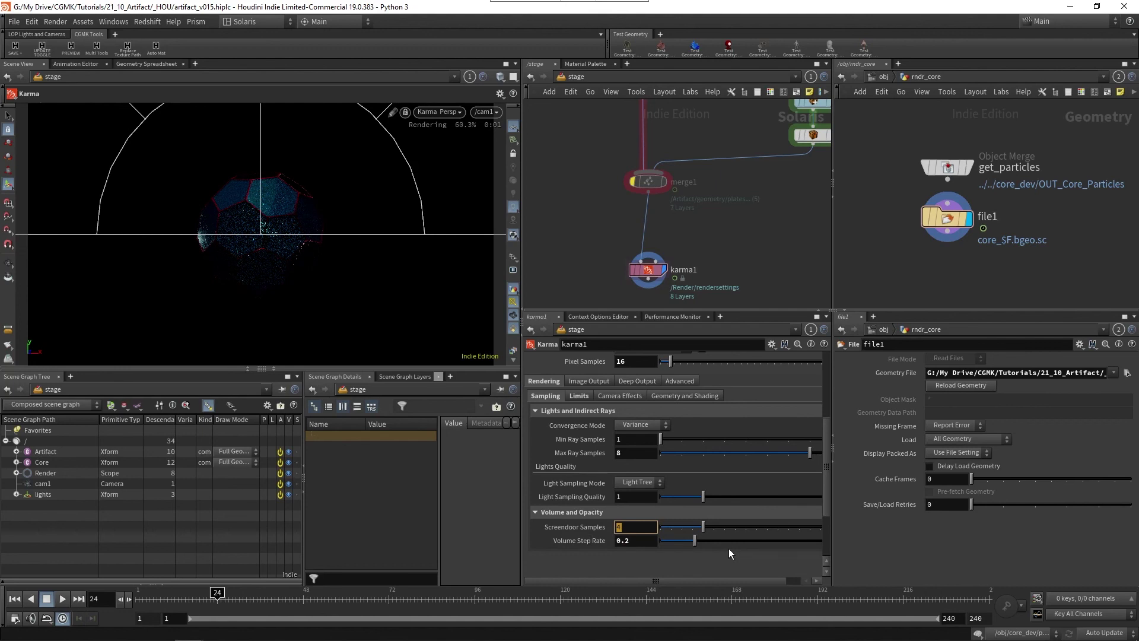
text(8)
key(Return)
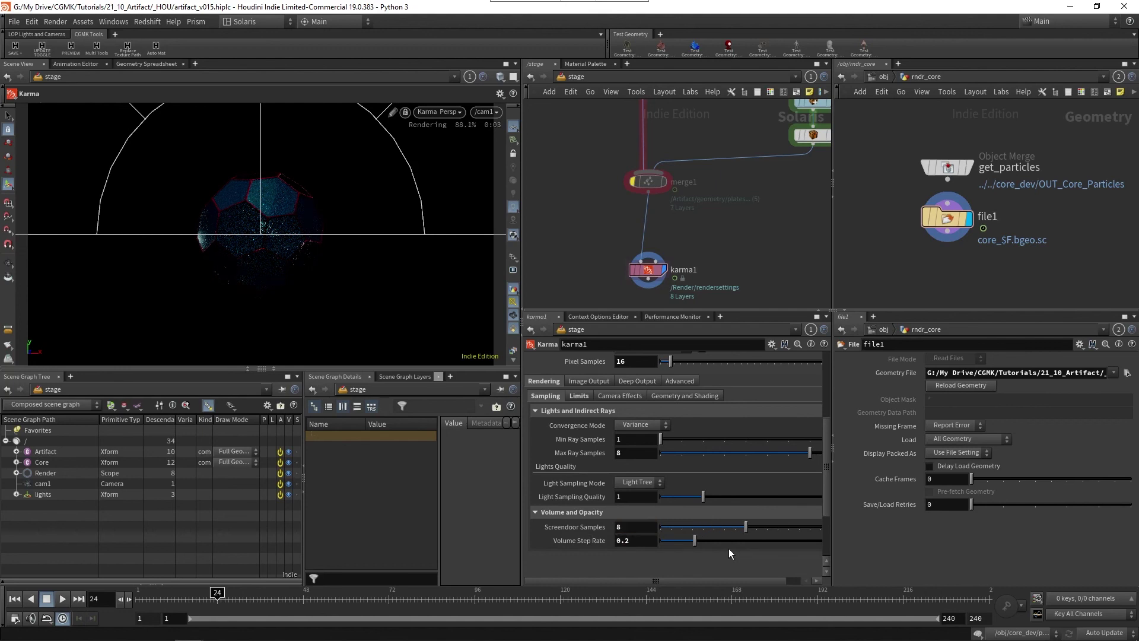